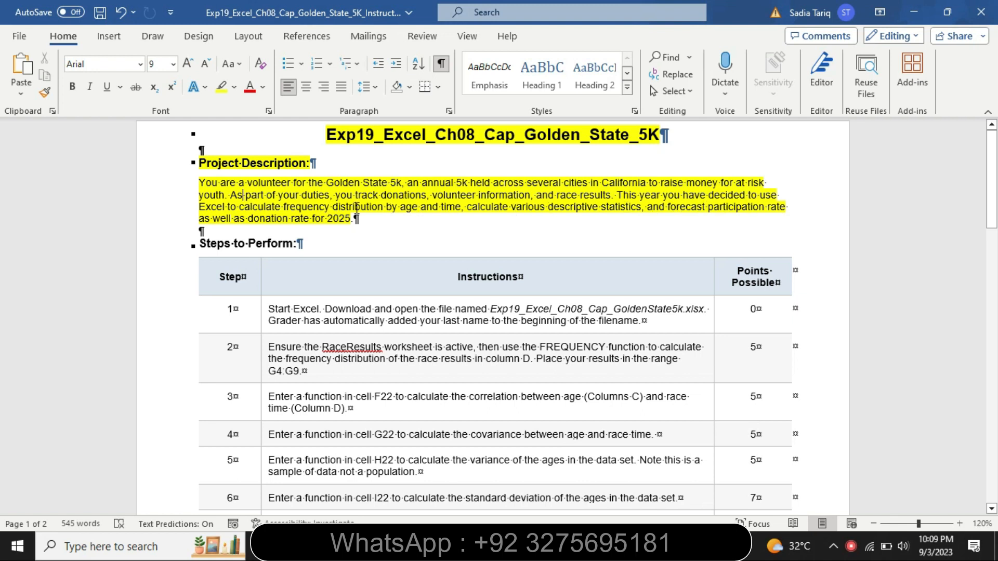
# Step: Remove the highlighting from the document title and the Project Description section
pyautogui.moveTo(331, 130); pyautogui.dragTo(375, 224)
pyautogui.click(447, 198)
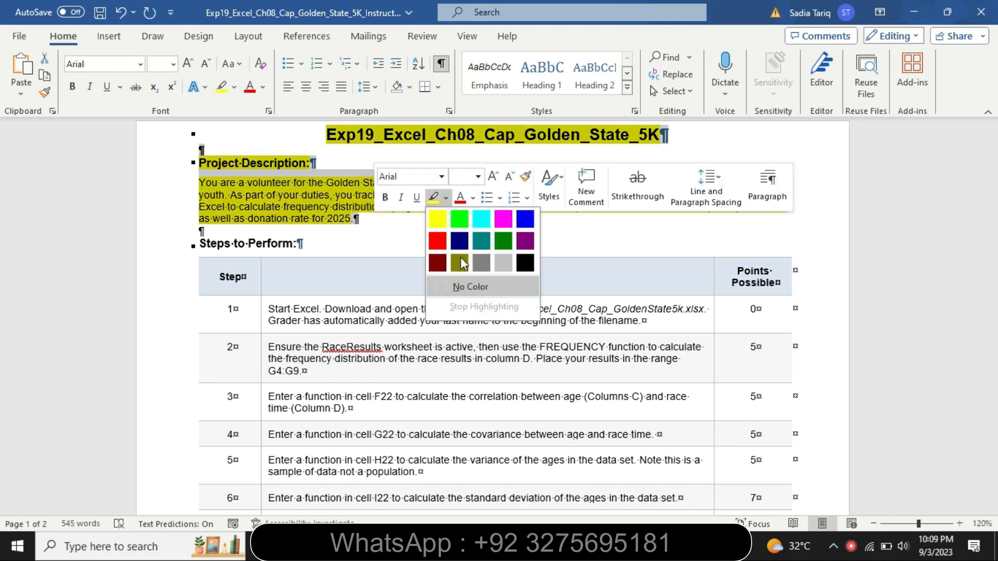
pyautogui.click(468, 286)
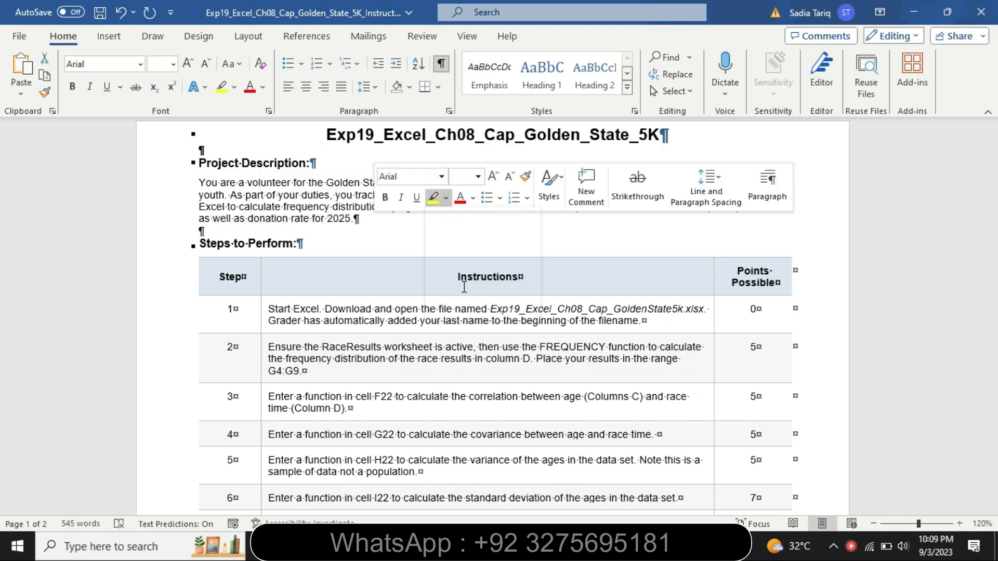
# Step: Highlight the step 1 instruction in yellow and set its font size to 12
pyautogui.click(262, 320)
pyautogui.click(333, 293)
pyautogui.click(333, 316)
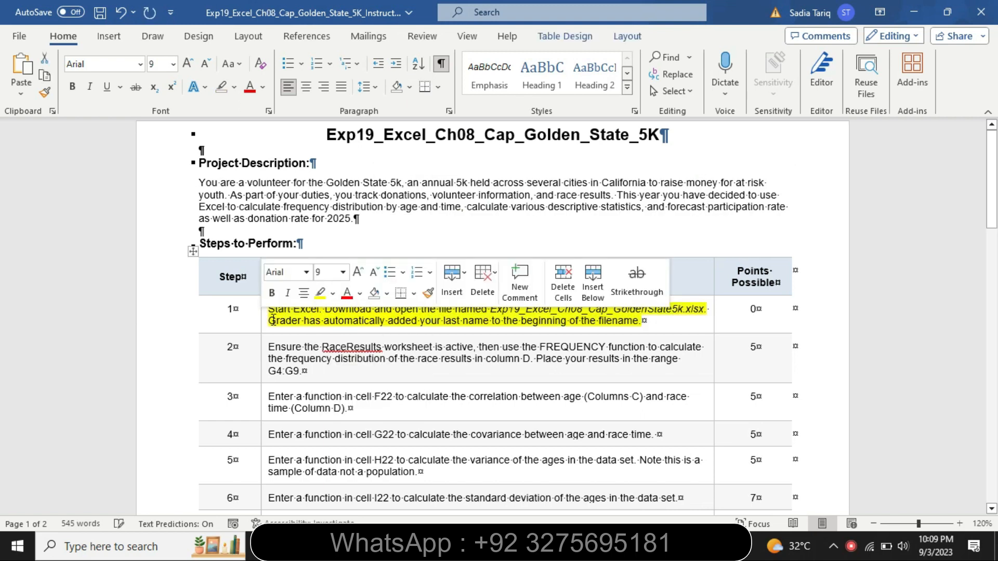
pyautogui.click(345, 275)
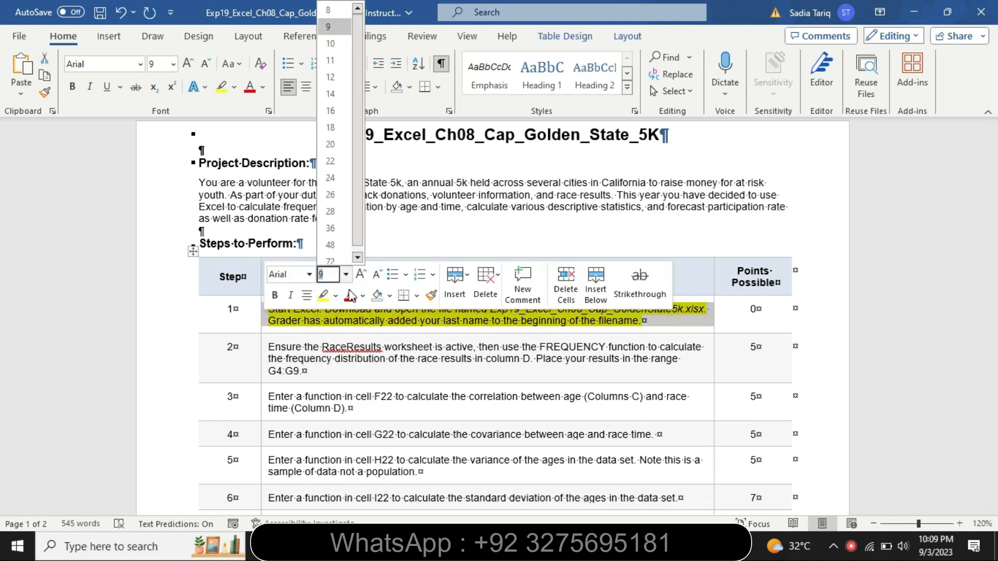
pyautogui.click(333, 78)
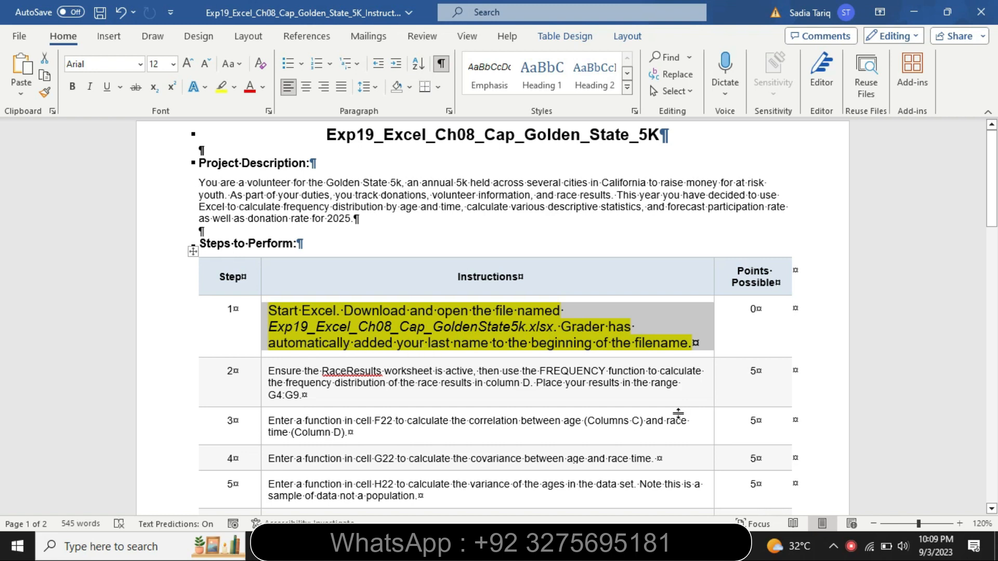
# Step: Switch to the Excel workbook to look over the RaceResults worksheet, and return to the Word instructions
pyautogui.hotkey('alt', 'Tab')
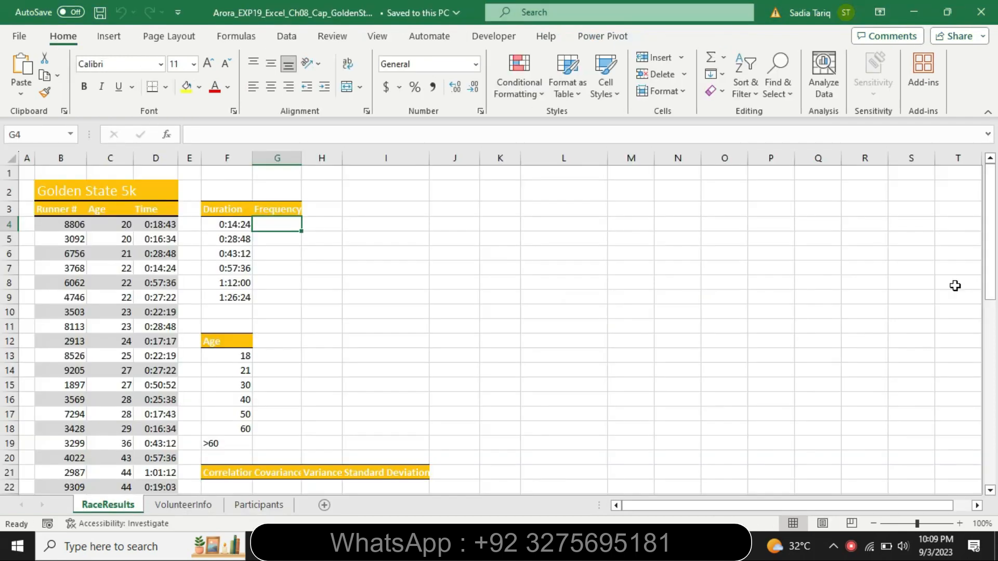
pyautogui.moveTo(989, 267); pyautogui.dragTo(976, 190)
pyautogui.hotkey('alt', 'Tab')
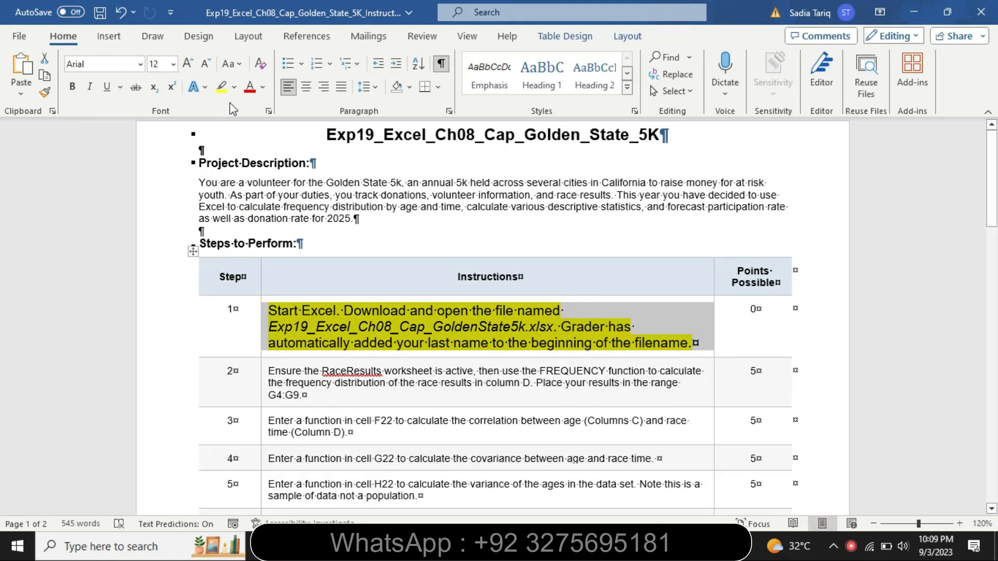
# Step: Remove the highlighting from the step 1 instruction and set its font size to 9
pyautogui.click(234, 87)
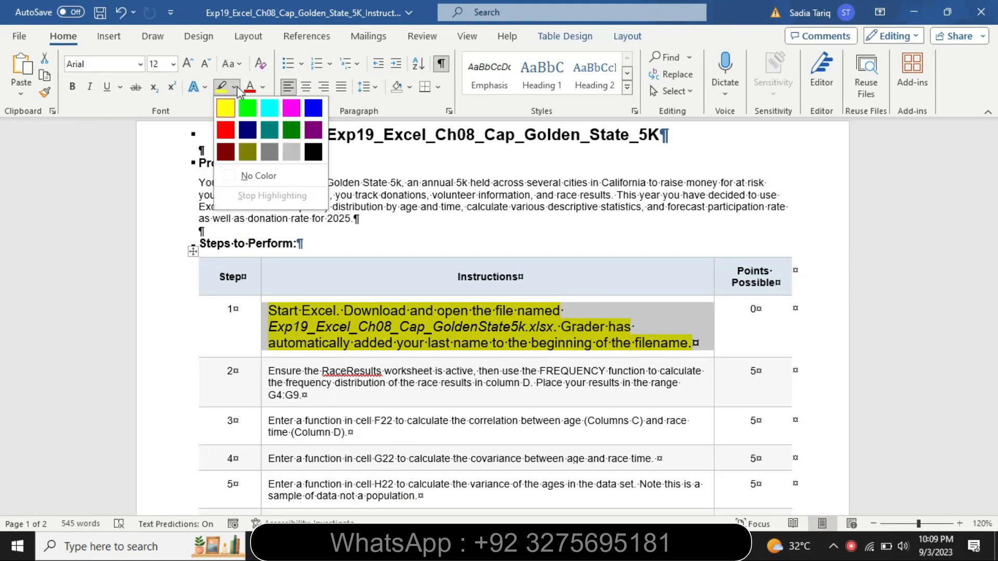
pyautogui.click(258, 177)
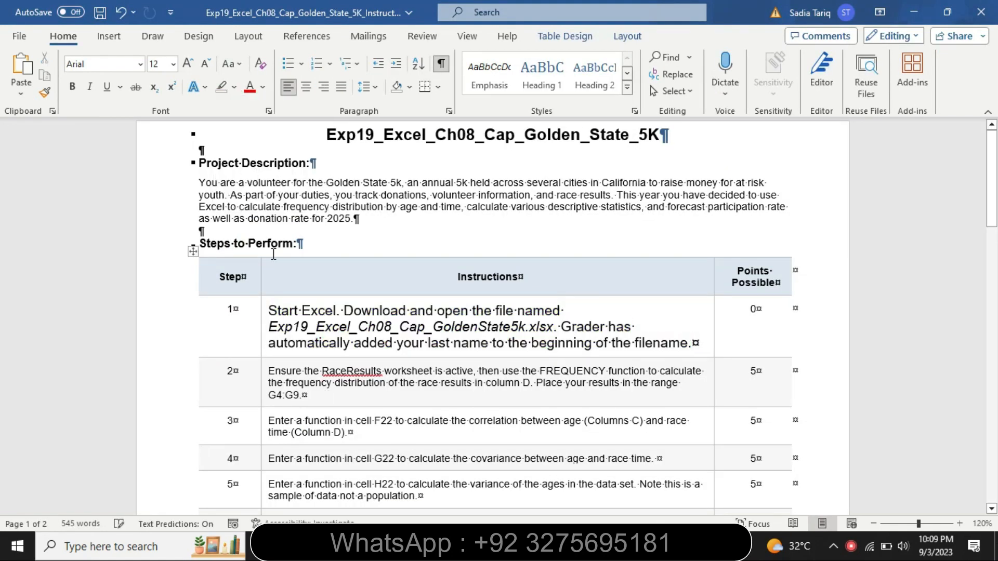
pyautogui.click(260, 335)
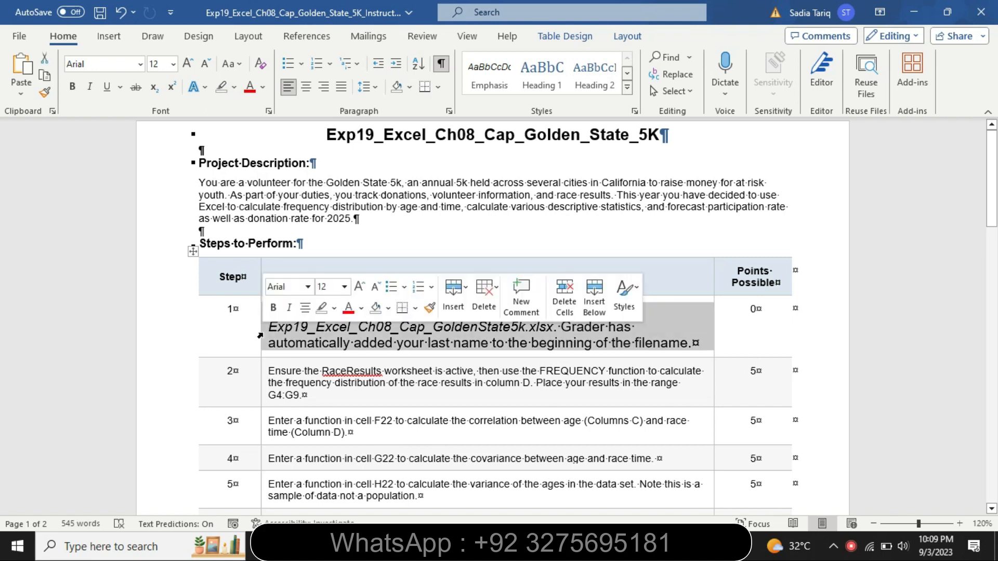
pyautogui.click(344, 287)
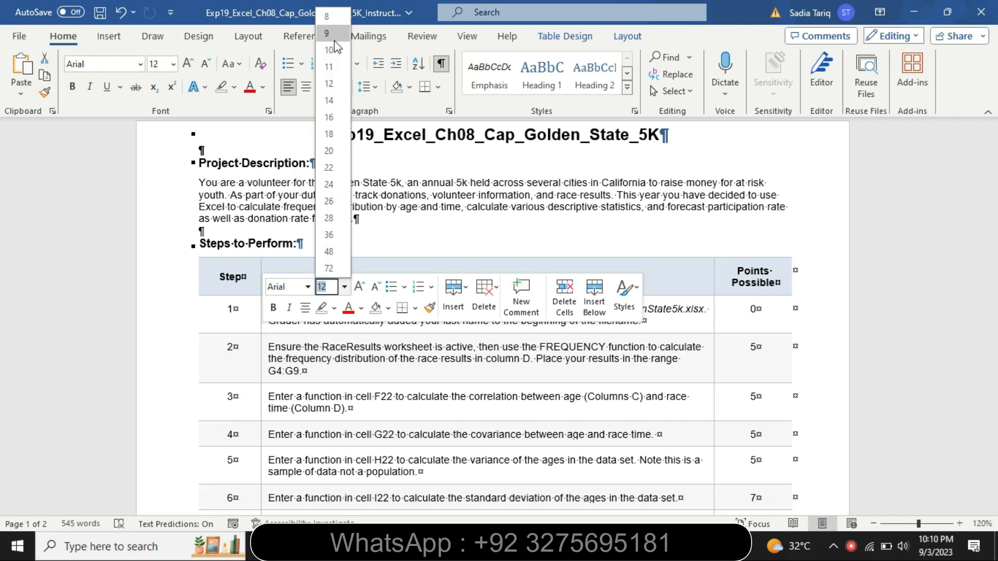
pyautogui.click(326, 33)
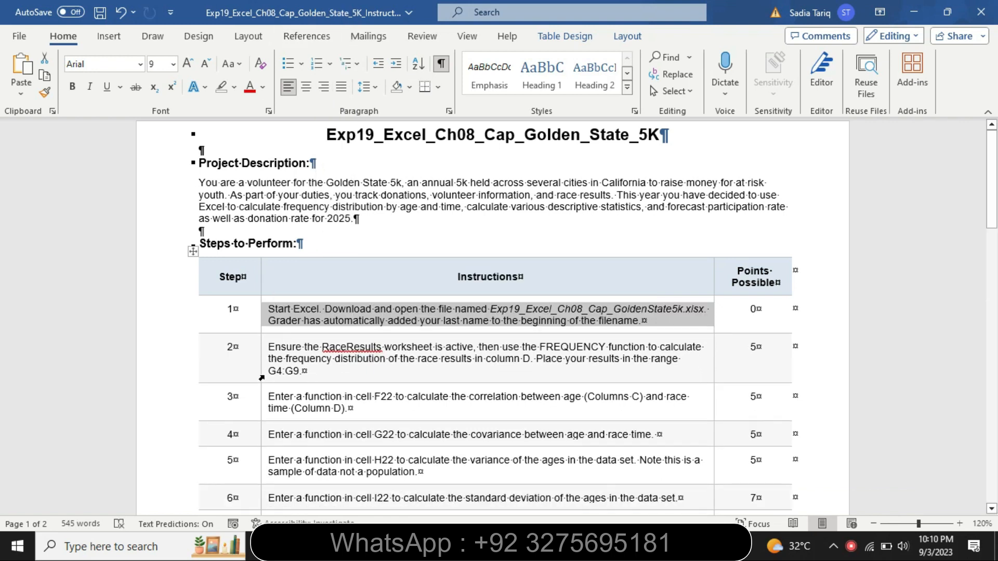
# Step: Set the step 2 instruction to font size 16 and highlight it in yellow
pyautogui.click(261, 378)
pyautogui.click(346, 329)
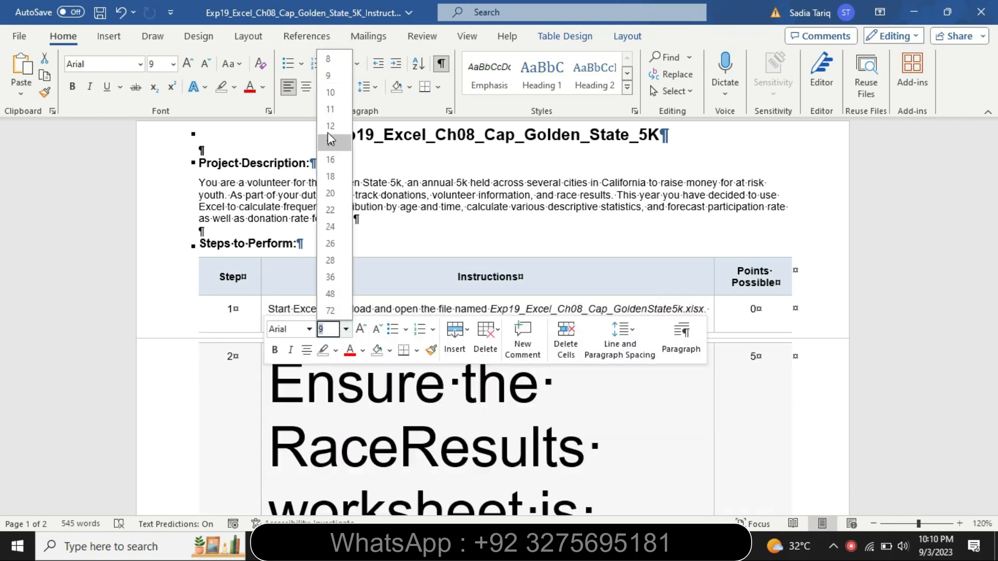
pyautogui.click(331, 160)
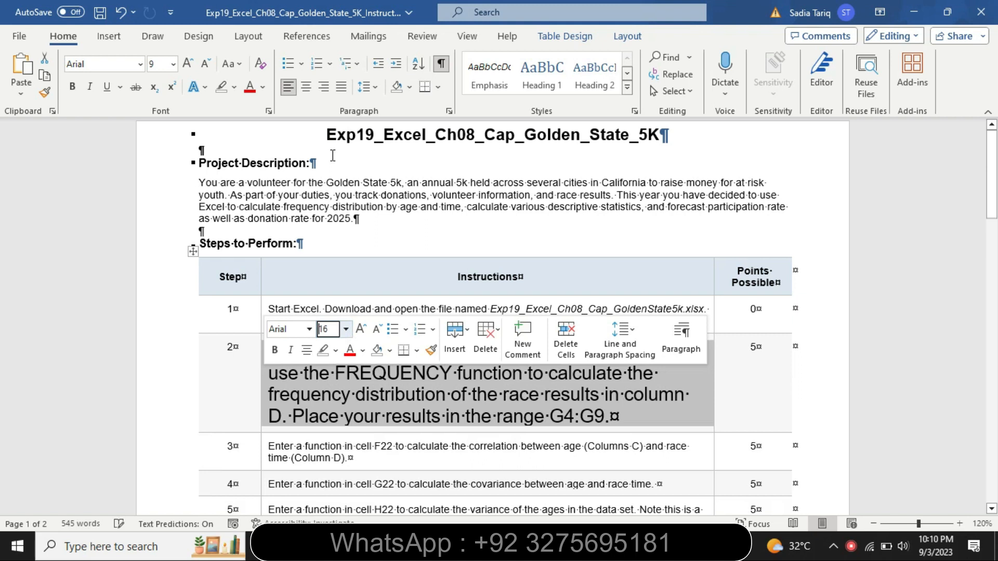
pyautogui.click(238, 89)
pyautogui.click(225, 104)
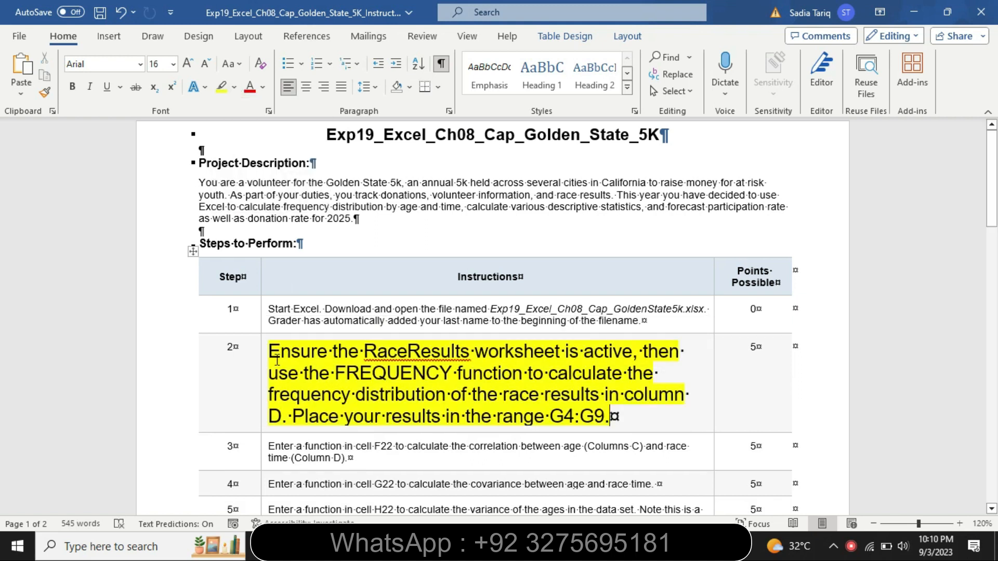
# Step: Highlight the first sentence of the step 2 instruction, up to "column D", in turquoise
pyautogui.moveTo(274, 351); pyautogui.dragTo(283, 409)
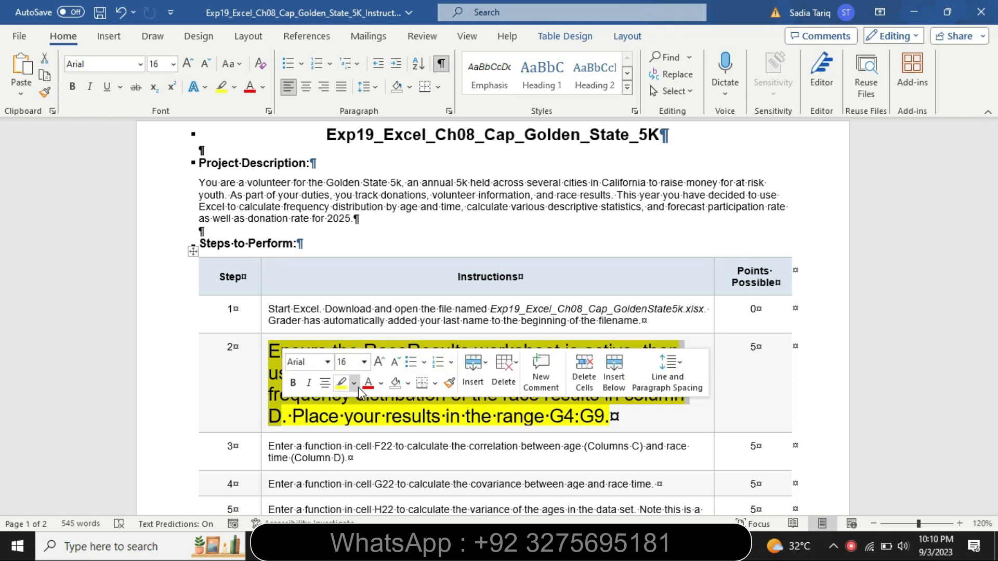
pyautogui.click(354, 383)
pyautogui.click(390, 405)
pyautogui.click(365, 416)
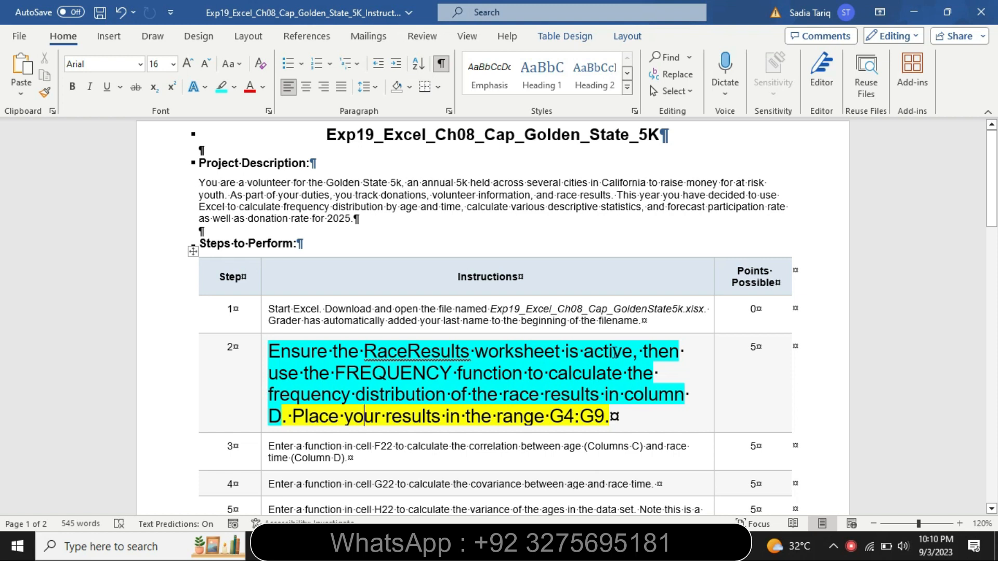
# Step: Check in the Excel workbook that the RaceResults worksheet is active, and return to Word to read the FREQUENCY instruction in step 2
pyautogui.moveTo(269, 353); pyautogui.dragTo(631, 351)
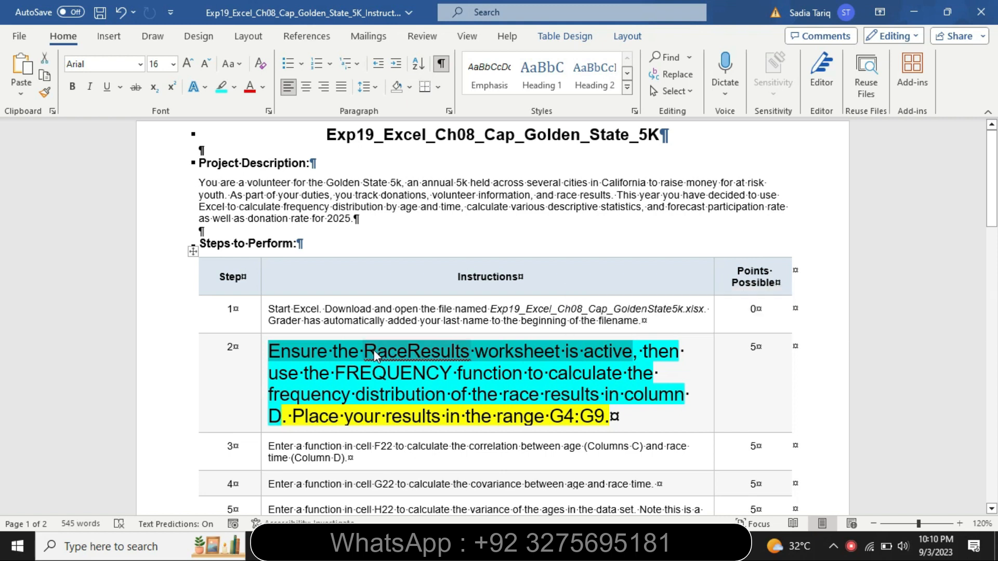
pyautogui.hotkey('alt', 'Tab')
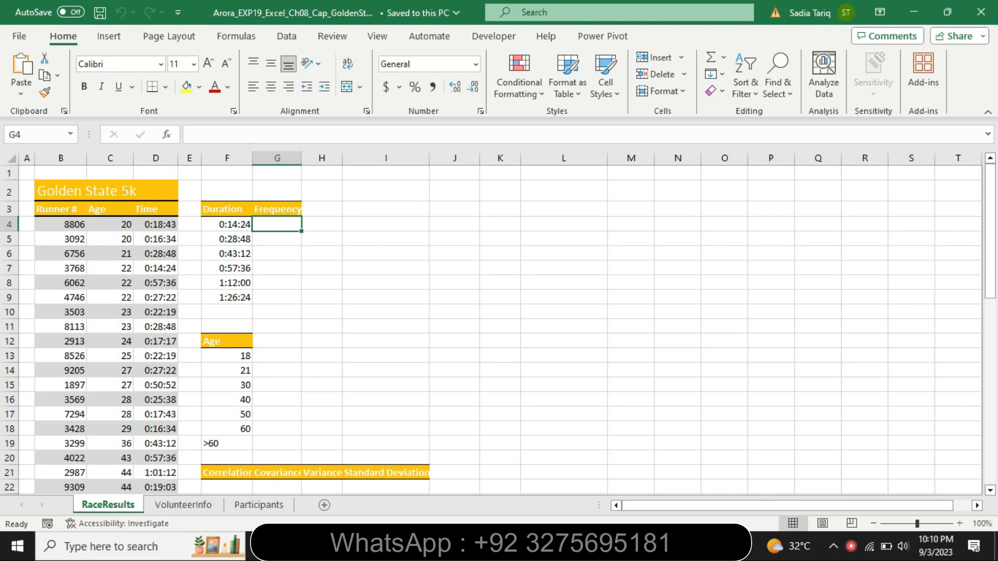
pyautogui.hotkey('alt', 'Tab')
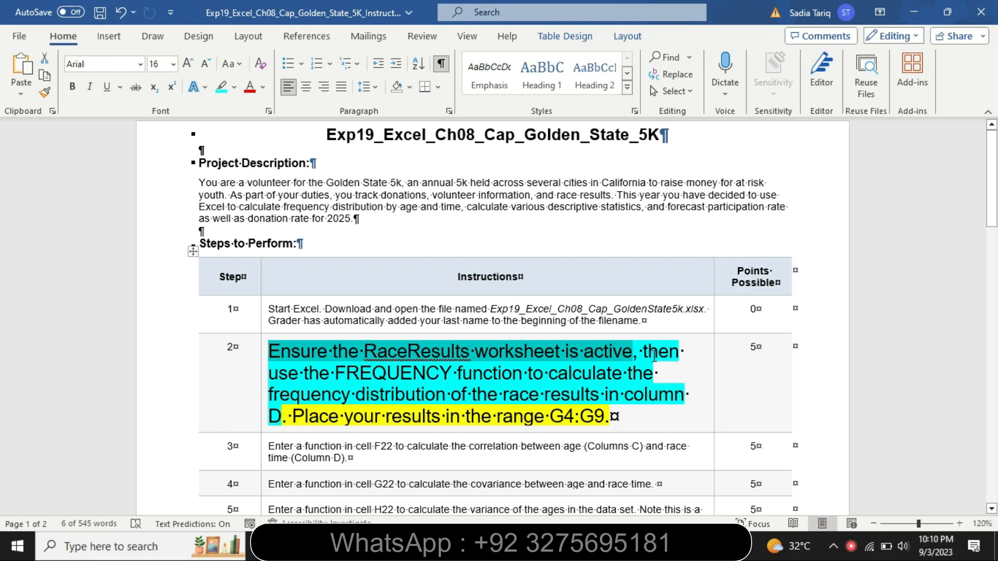
pyautogui.moveTo(651, 353); pyautogui.dragTo(282, 415)
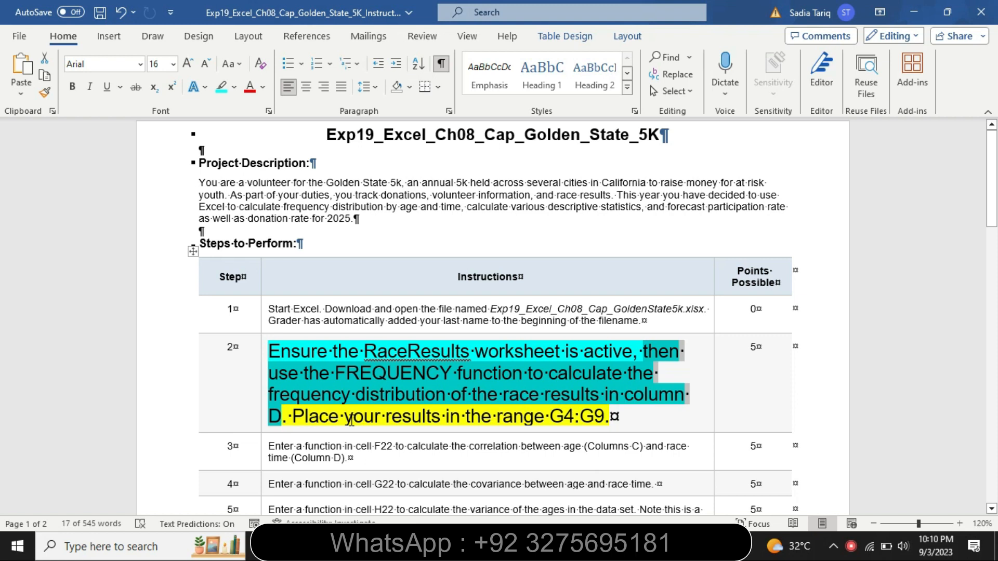
# Step: Highlight "Place your results in the range G4:G9." in the step 2 instruction in turquoise
pyautogui.click(292, 411)
pyautogui.moveTo(329, 410); pyautogui.dragTo(614, 416)
pyautogui.click(626, 392)
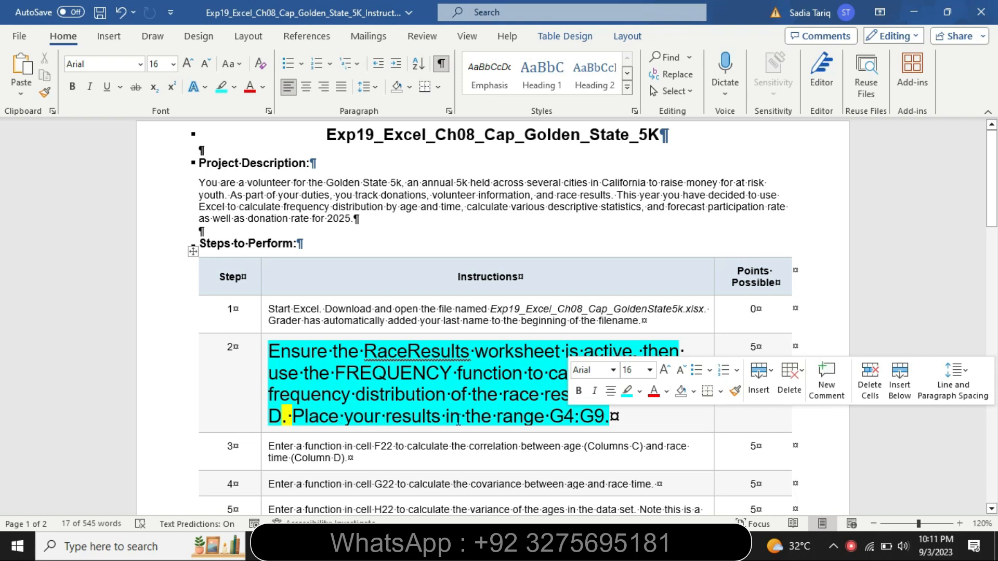
pyautogui.click(487, 422)
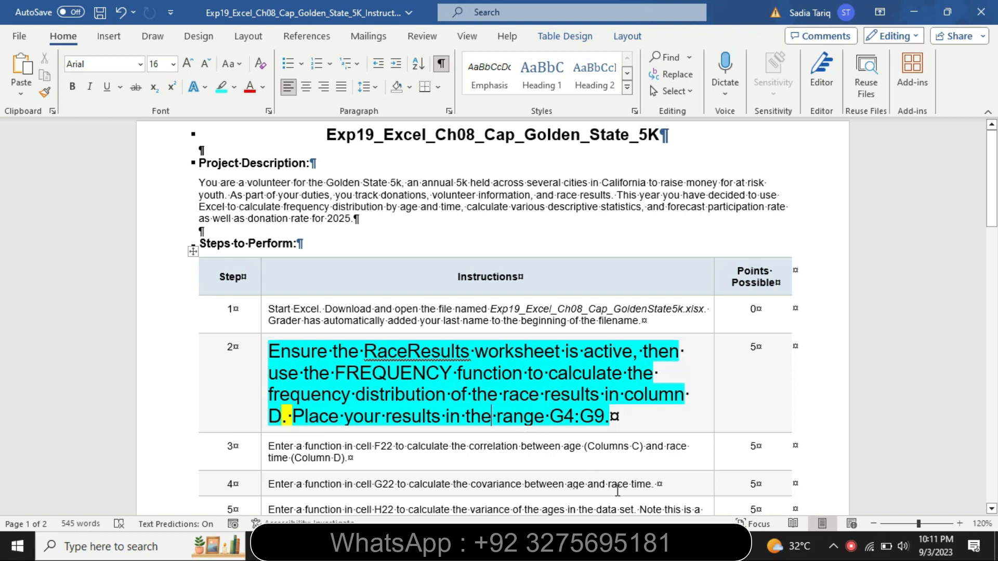
# Step: Switch to the Excel workbook and enter =FREQUENCY(D4:D53,F4:F9) in cell G4 of the RaceResults worksheet
pyautogui.click(525, 546)
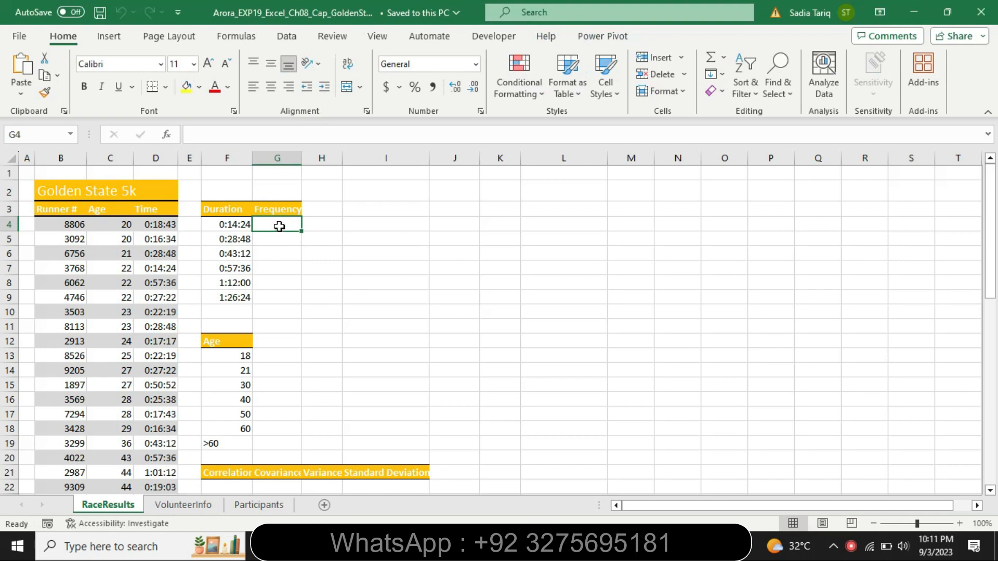
pyautogui.write('=')
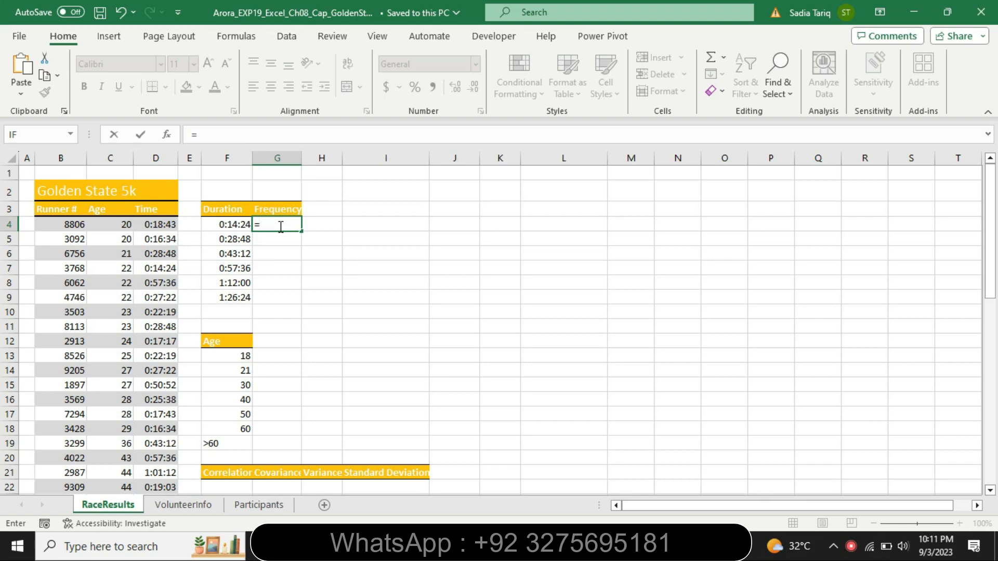
pyautogui.click(218, 138)
pyautogui.write('fre')
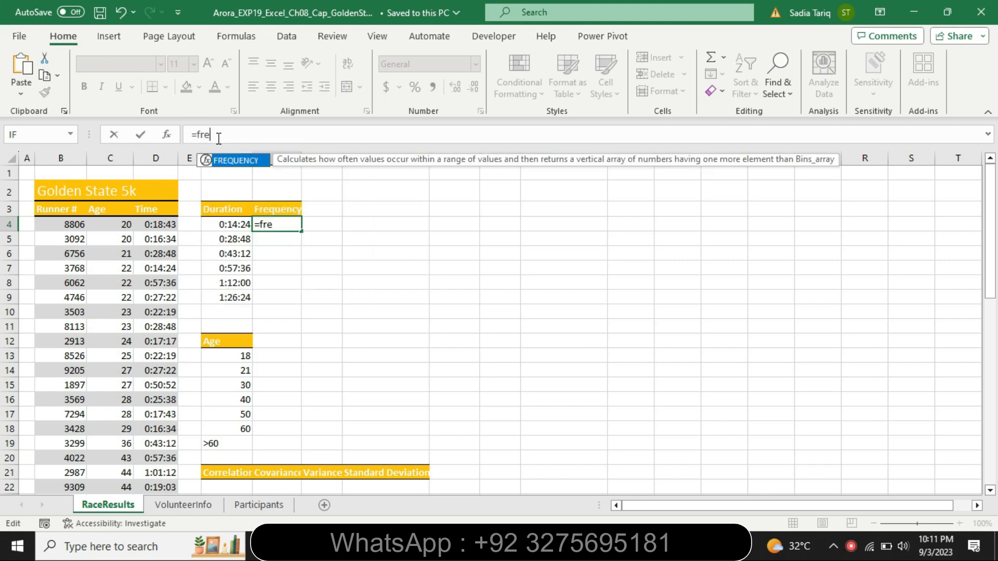
pyautogui.doubleClick(235, 162)
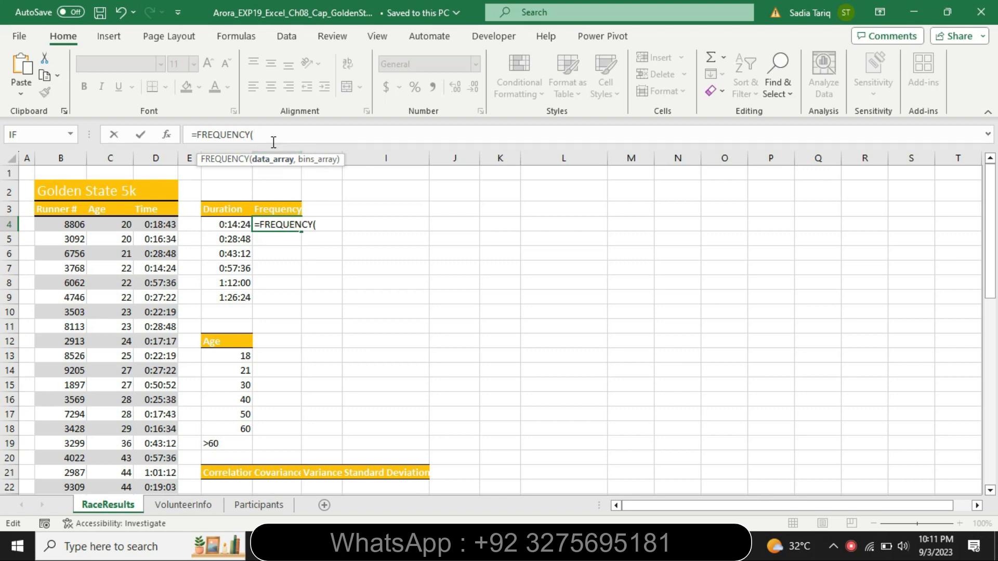
pyautogui.write('D4')
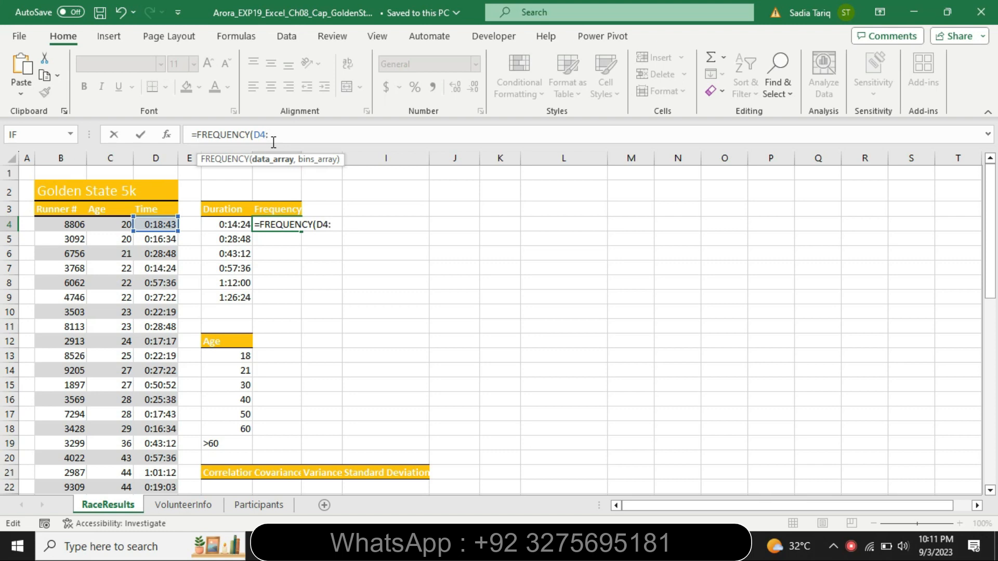
pyautogui.write(':D')
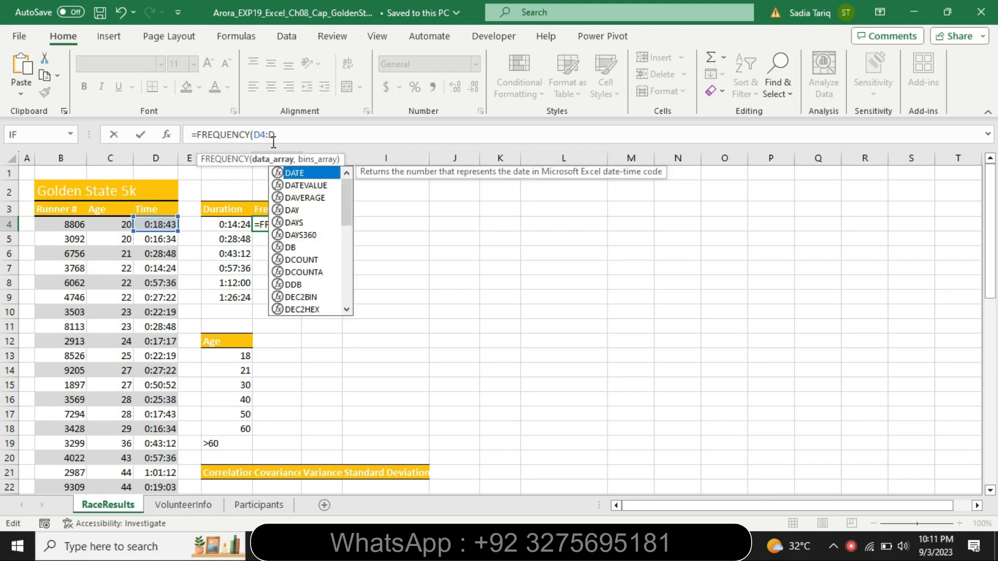
pyautogui.write('53')
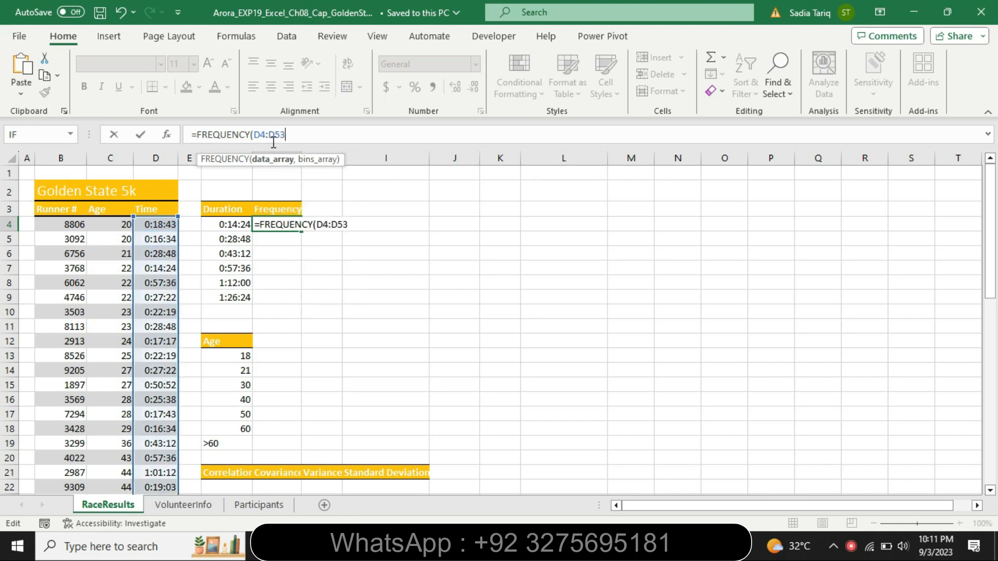
pyautogui.write(',')
pyautogui.write('F4')
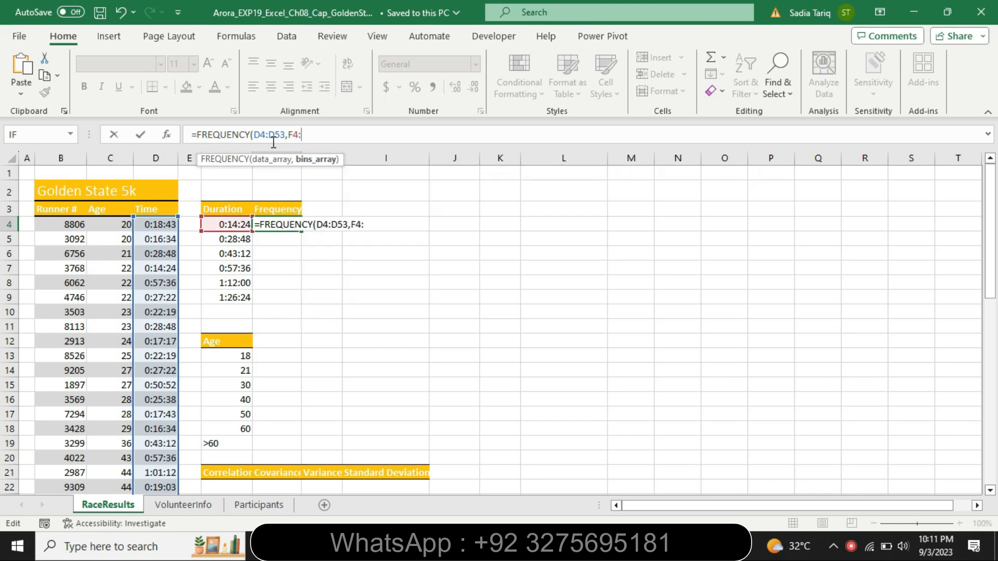
pyautogui.write(':F9')
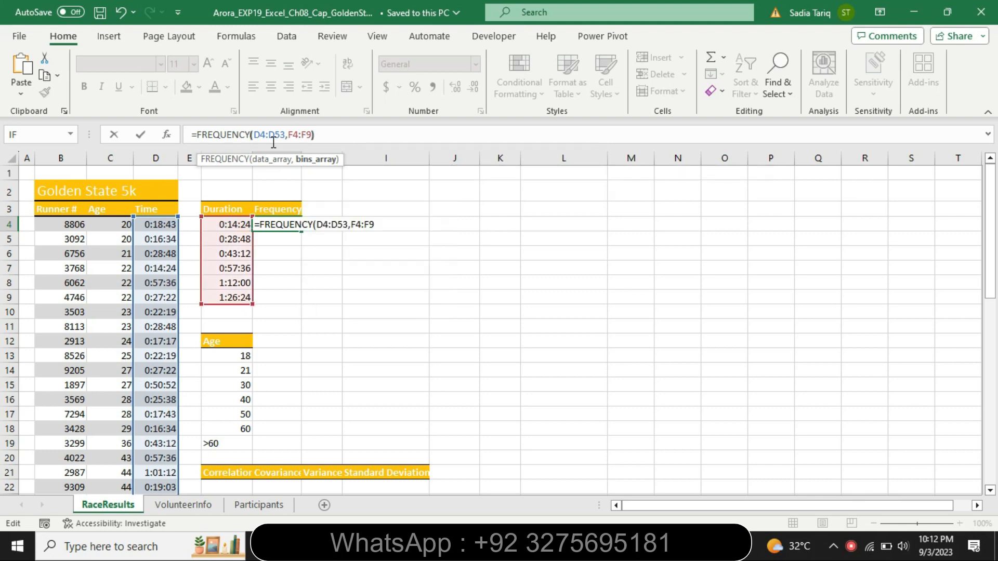
pyautogui.write(')')
pyautogui.press('Return')
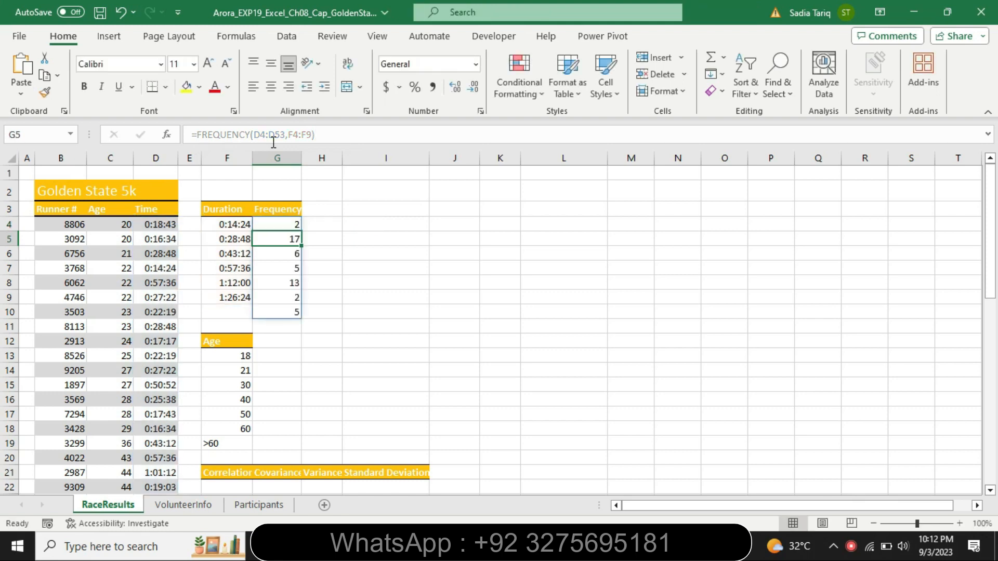
pyautogui.click(310, 281)
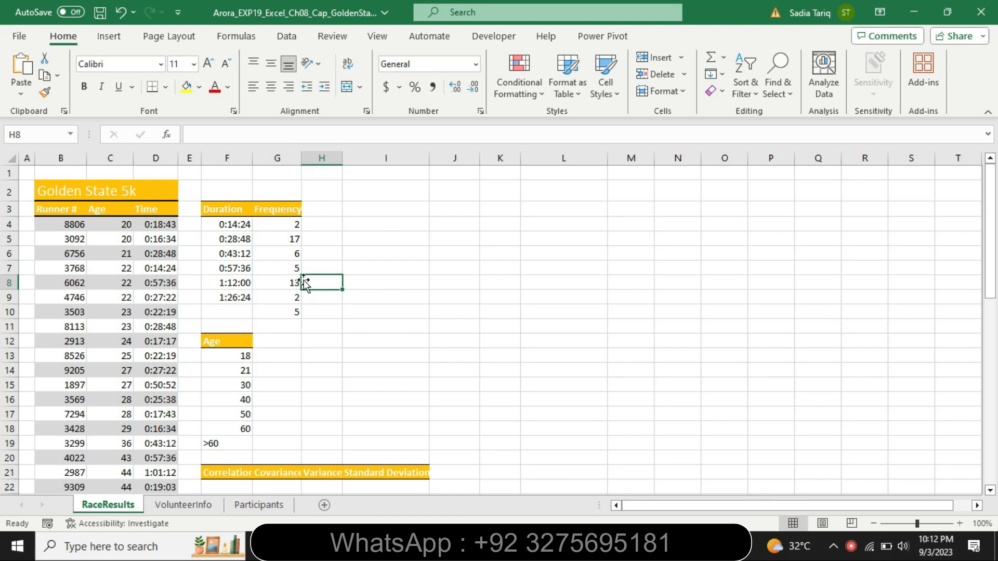
pyautogui.click(285, 269)
pyautogui.click(280, 298)
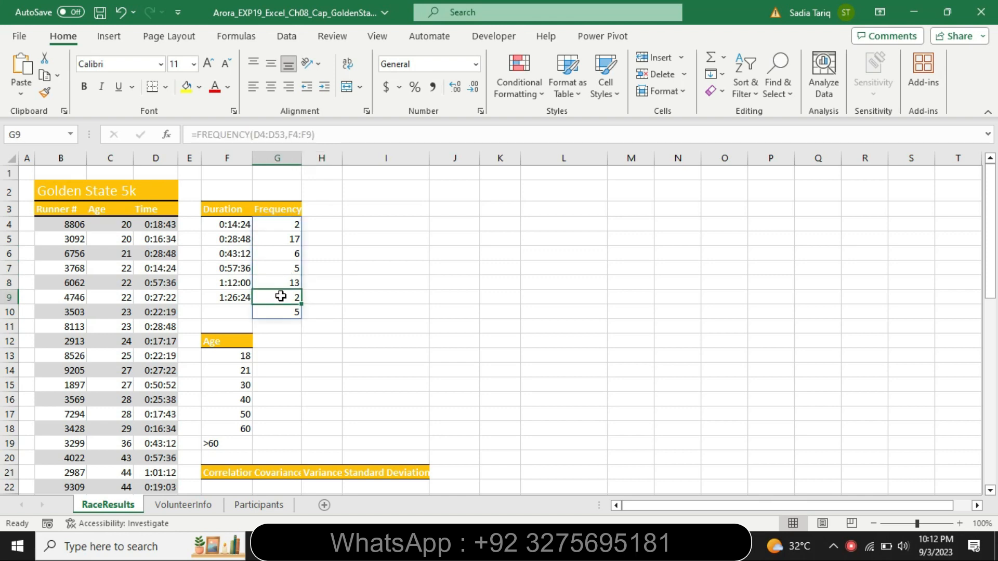
# Step: Check cell G10 in the frequency results, switch to Word, and reset the step 2 instruction to size 9 with no highlight
pyautogui.click(281, 316)
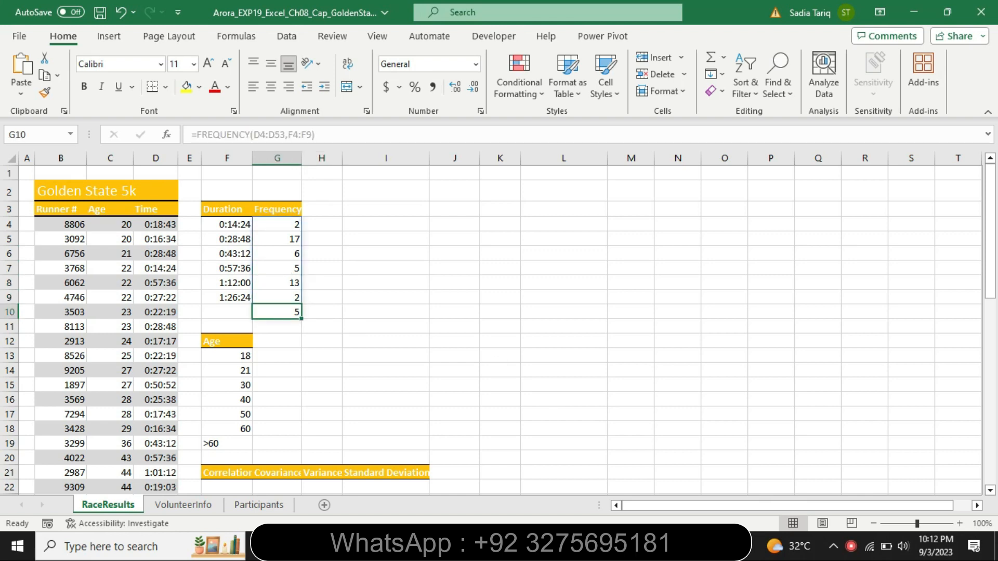
pyautogui.click(628, 546)
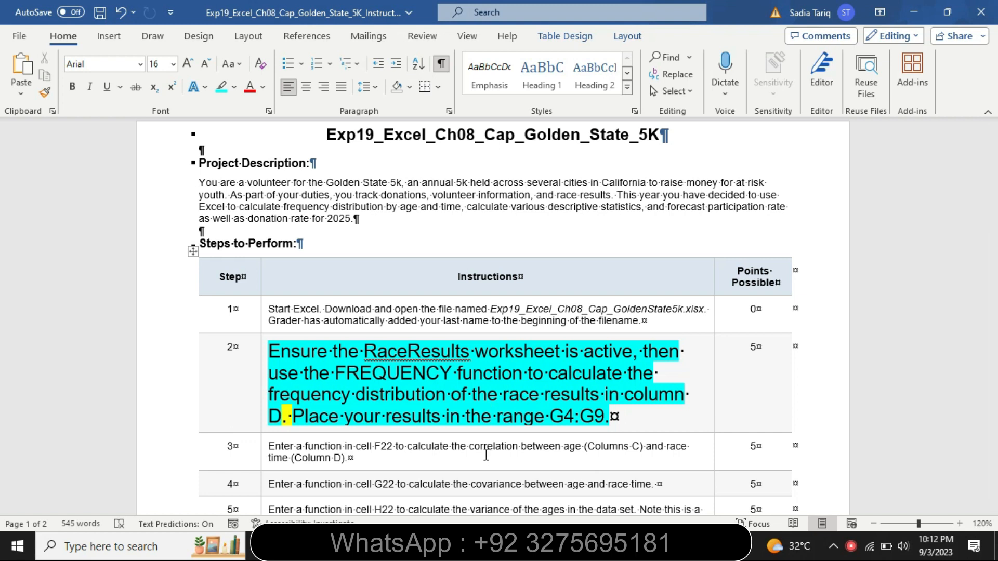
pyautogui.click(265, 424)
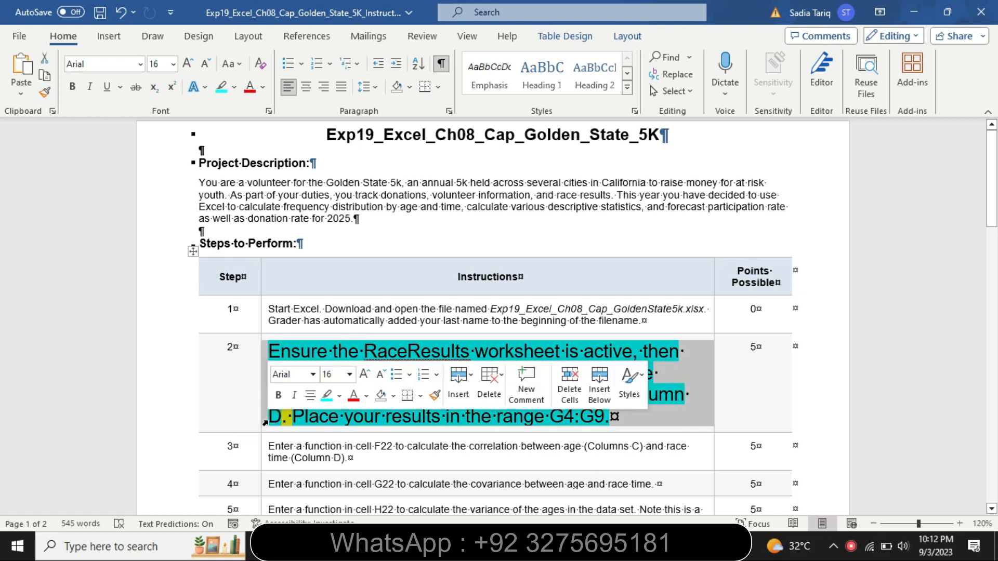
pyautogui.click(349, 375)
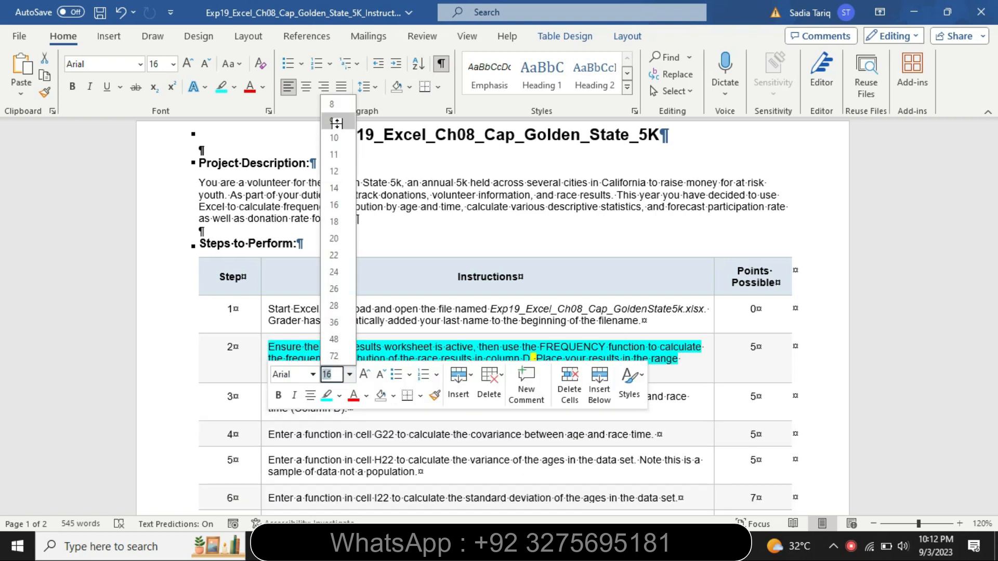
pyautogui.click(335, 122)
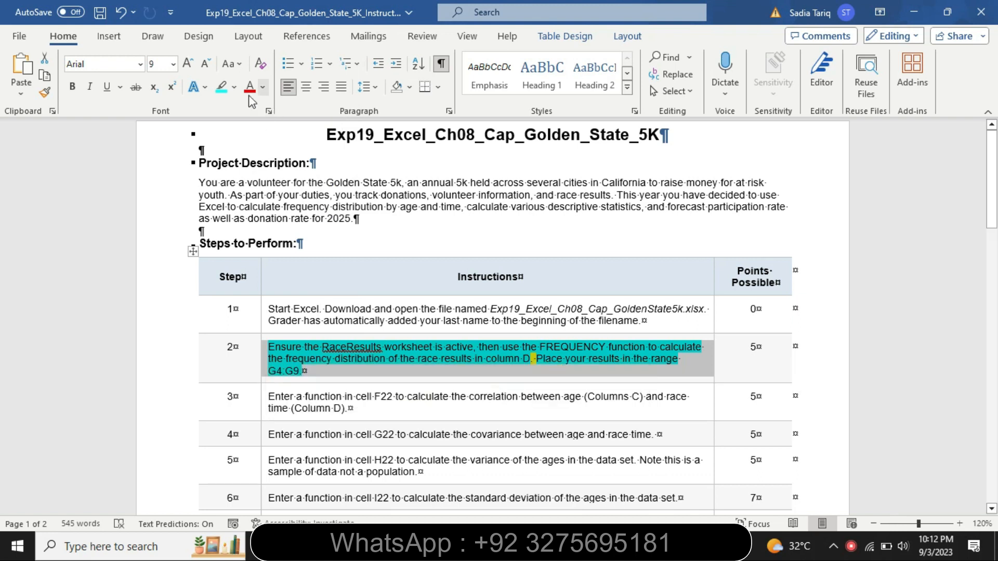
pyautogui.click(235, 87)
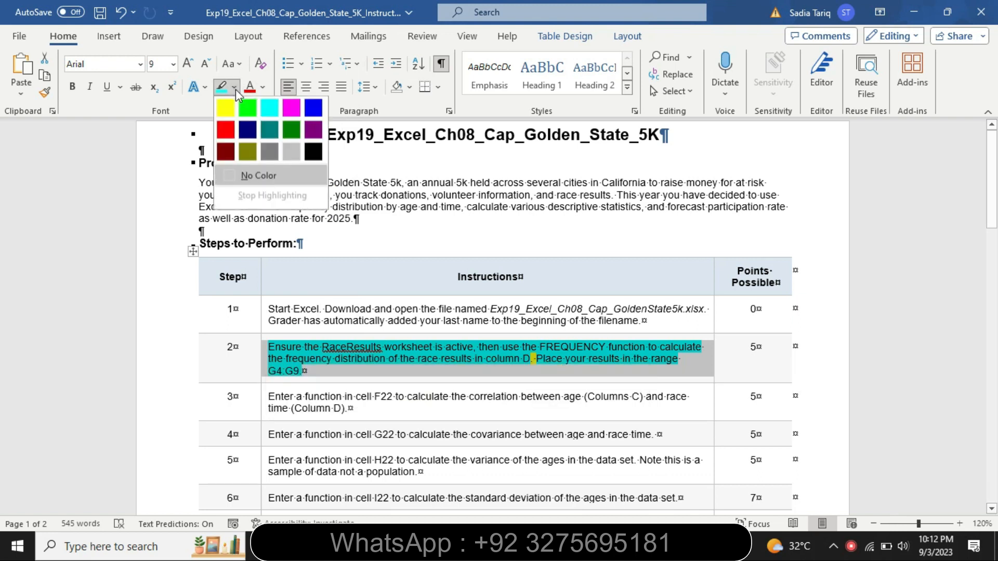
pyautogui.click(253, 175)
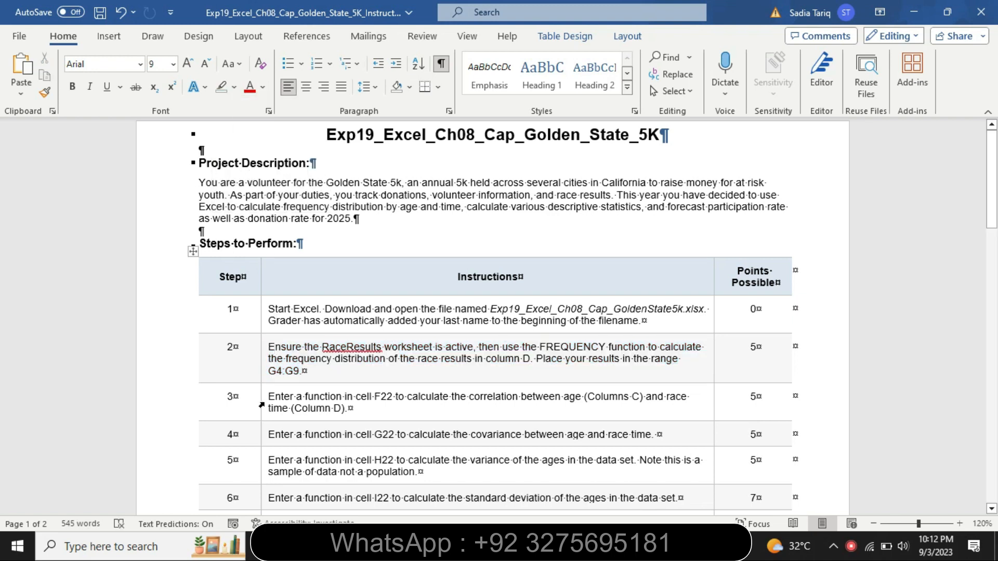
# Step: Enlarge the step 3 instruction about the correlation function to font size 16 and highlight it in yellow
pyautogui.click(261, 406)
pyautogui.click(346, 357)
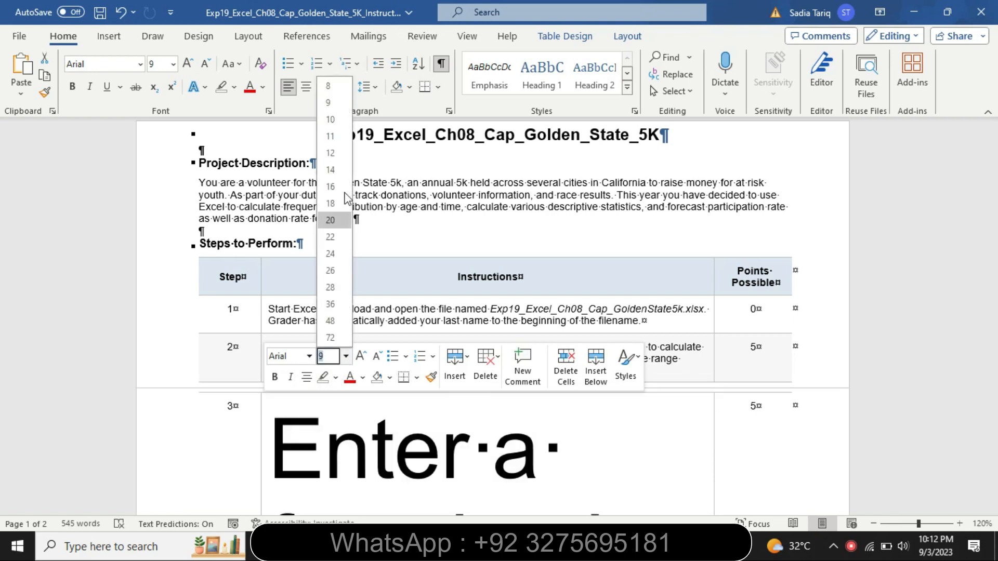
pyautogui.click(345, 187)
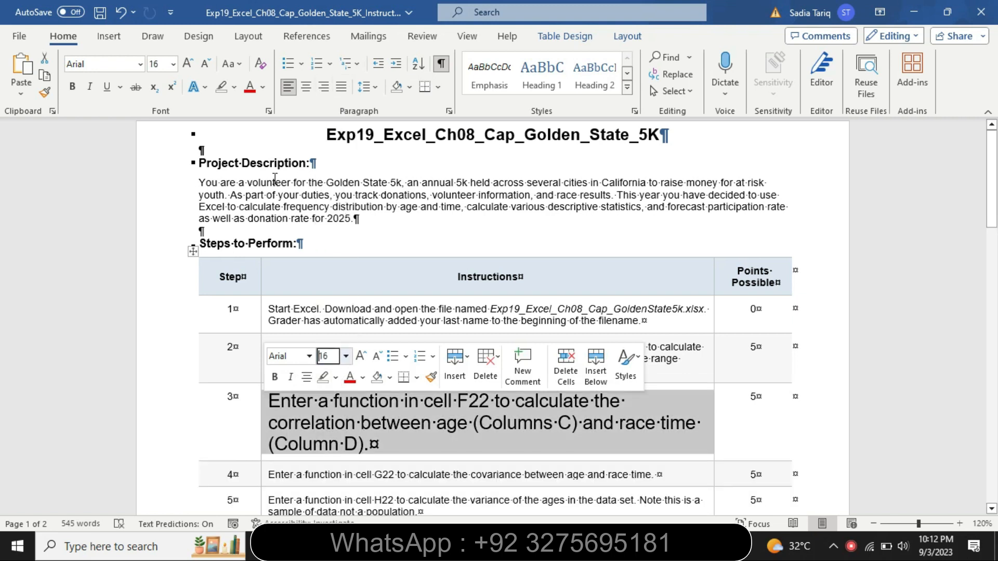
pyautogui.click(233, 86)
pyautogui.click(228, 101)
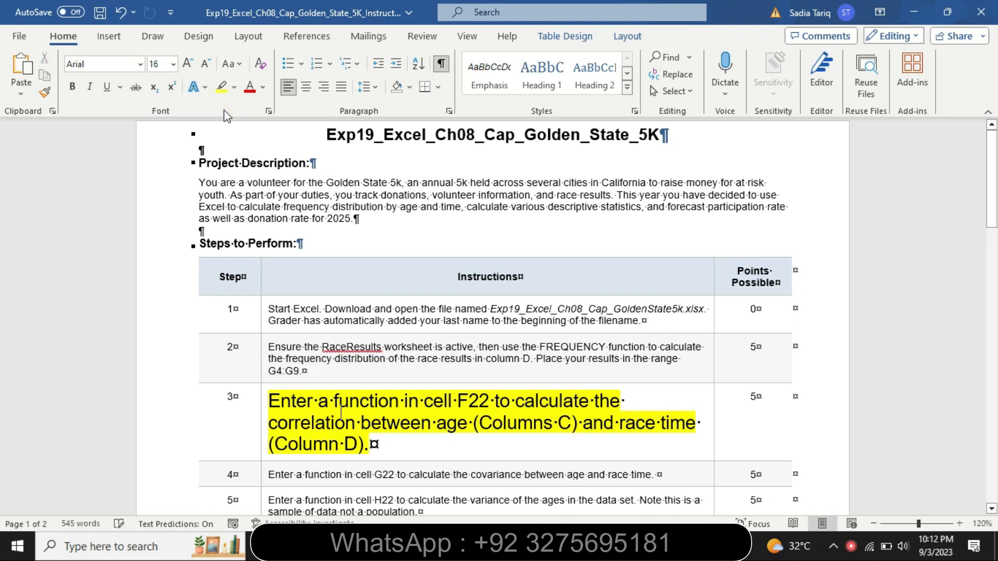
# Step: Highlight the step 3 instruction in turquoise, first up to "age" and then the part about Columns C and D
pyautogui.moveTo(268, 400); pyautogui.dragTo(453, 422)
pyautogui.click(523, 397)
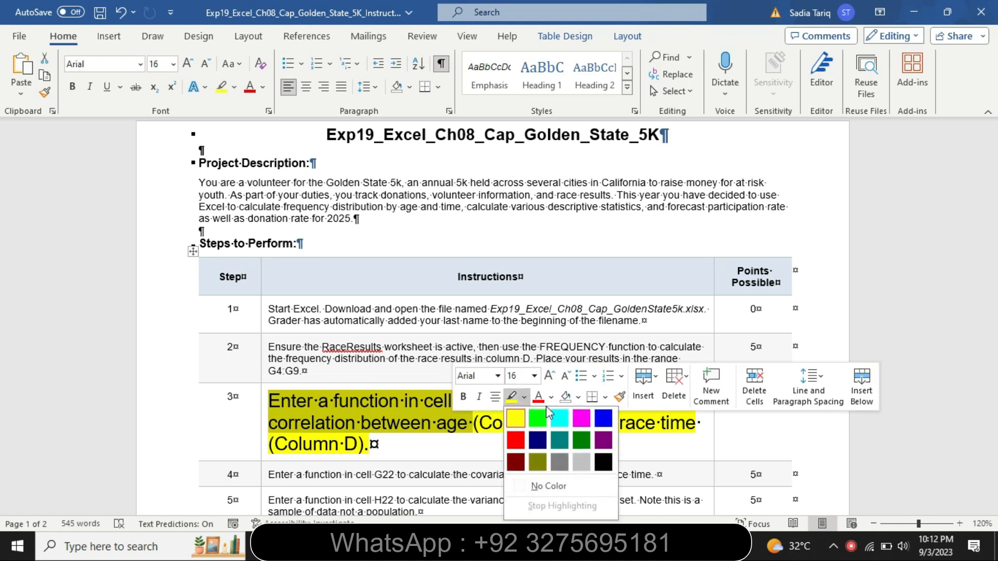
pyautogui.click(553, 414)
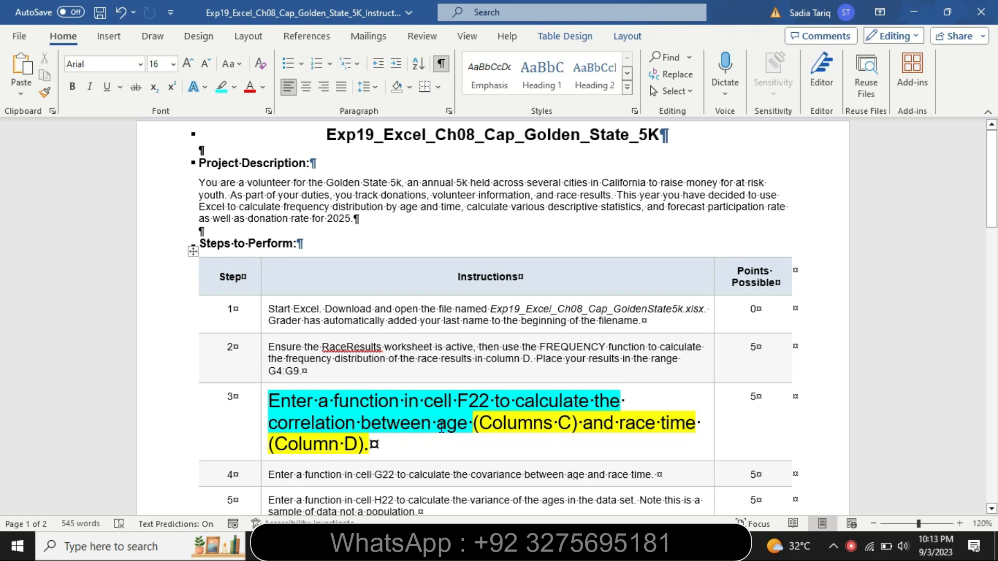
pyautogui.moveTo(474, 424); pyautogui.dragTo(519, 446)
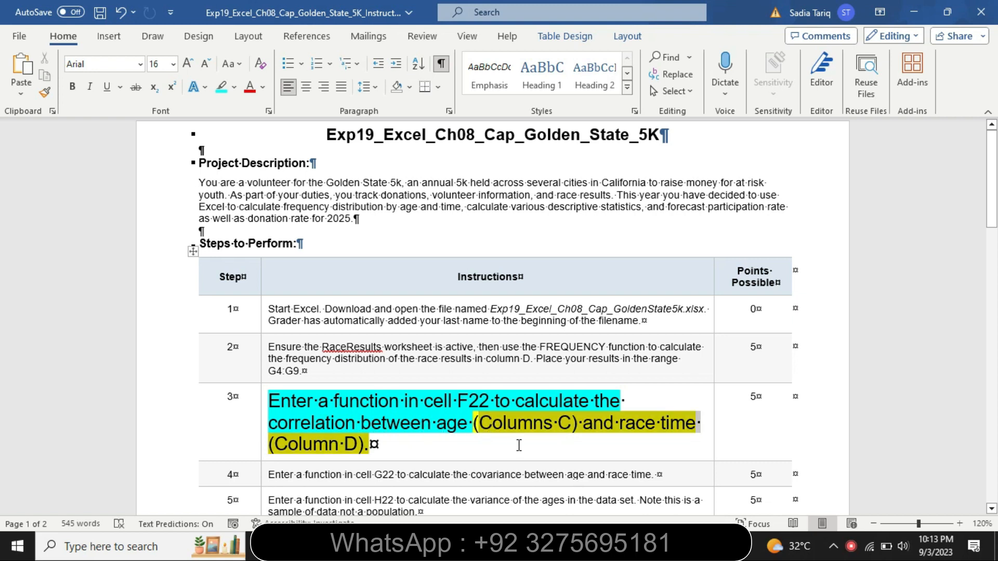
pyautogui.click(576, 423)
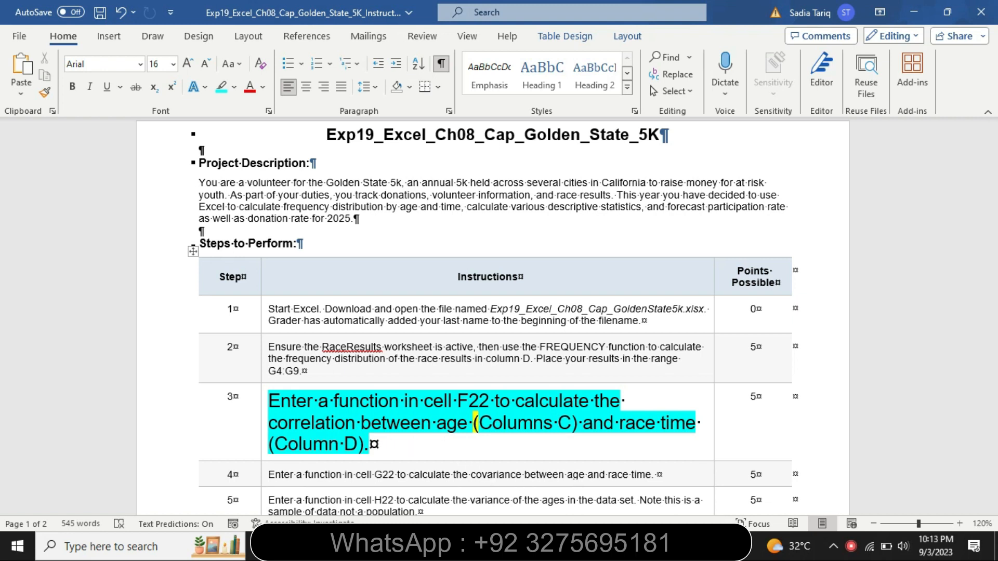
# Step: Switch to the Excel workbook and enter =CORREL(C4:C53,D4:D53) in cell F22 of the RaceResults worksheet
pyautogui.click(411, 546)
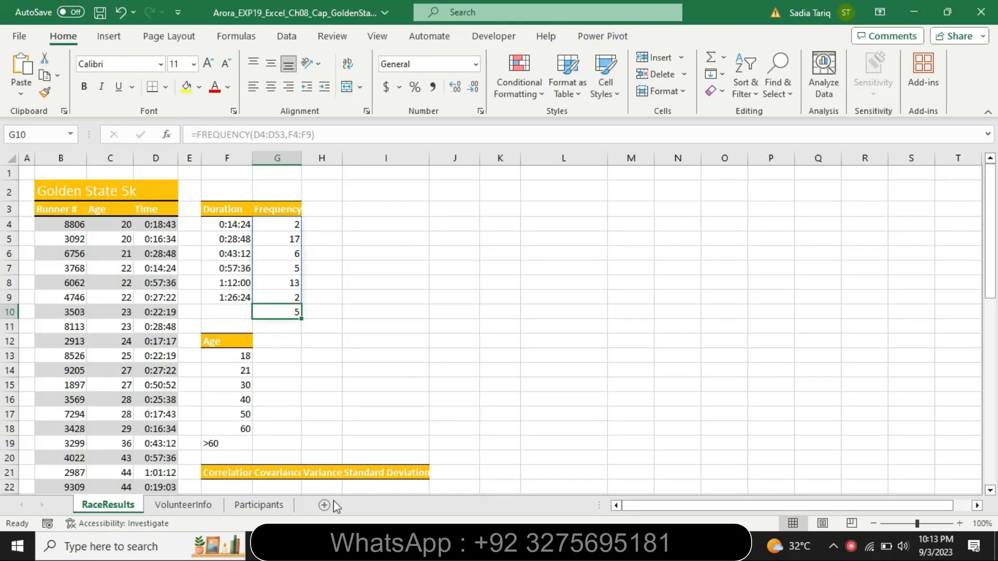
pyautogui.click(227, 486)
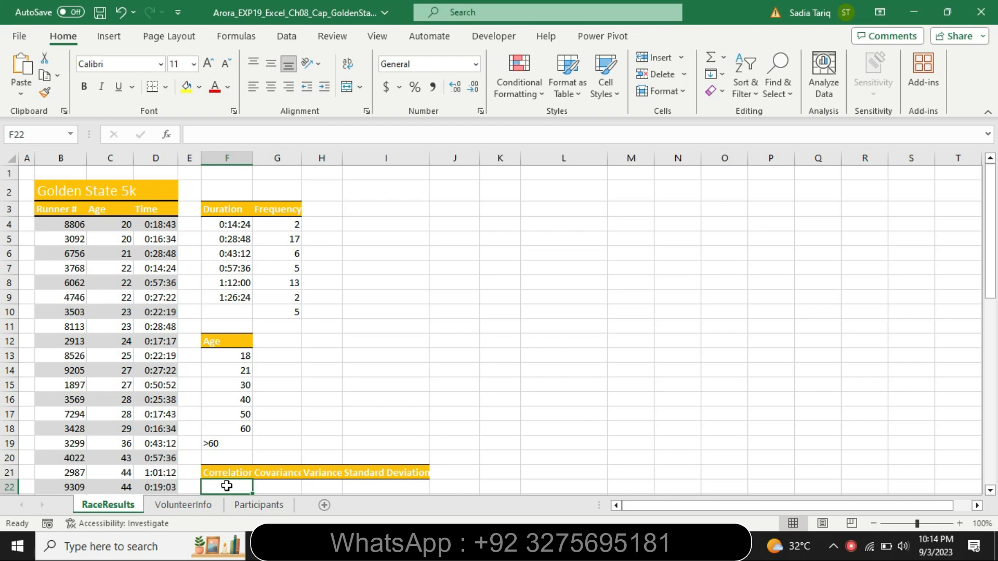
pyautogui.click(202, 136)
pyautogui.write('=')
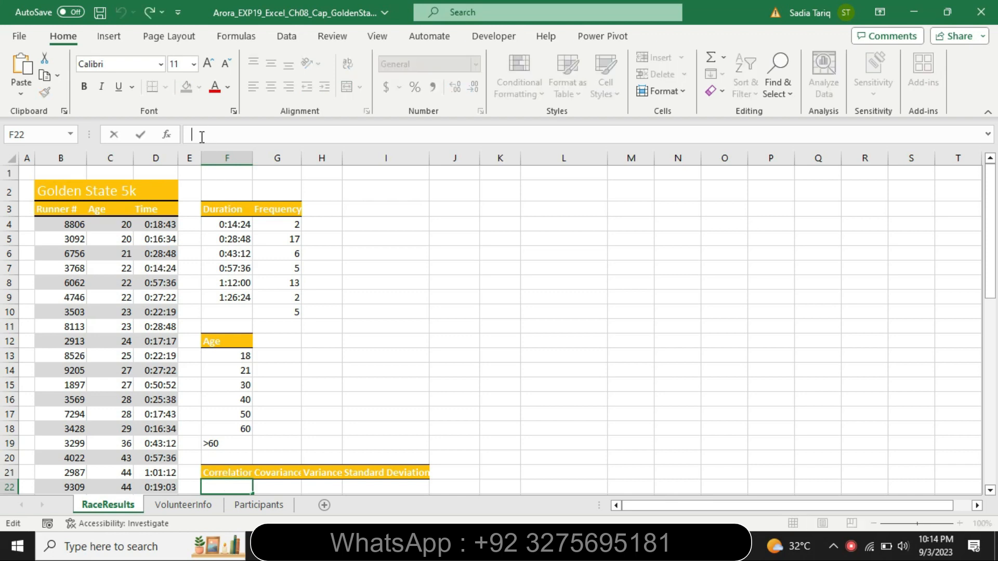
pyautogui.write('c')
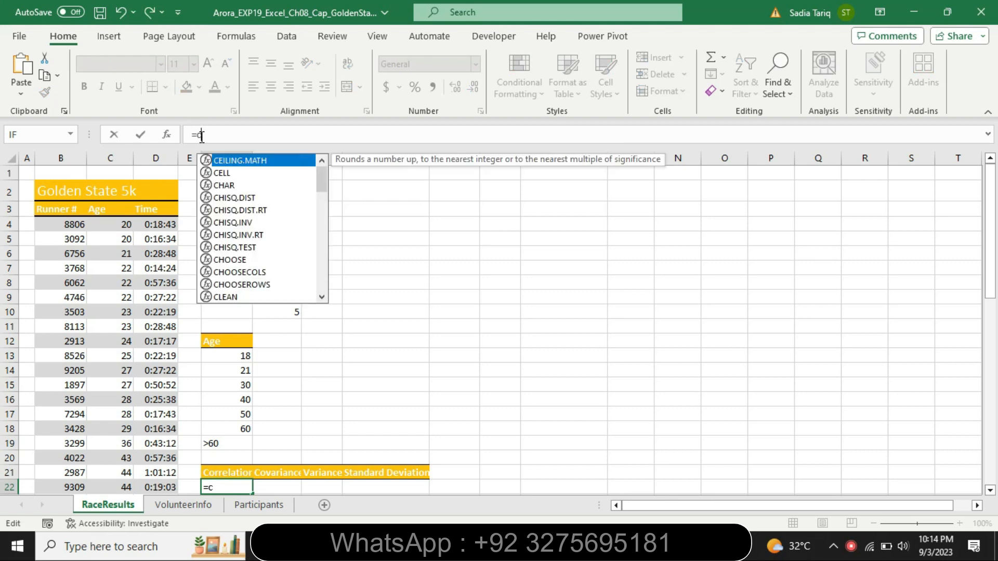
pyautogui.write('or')
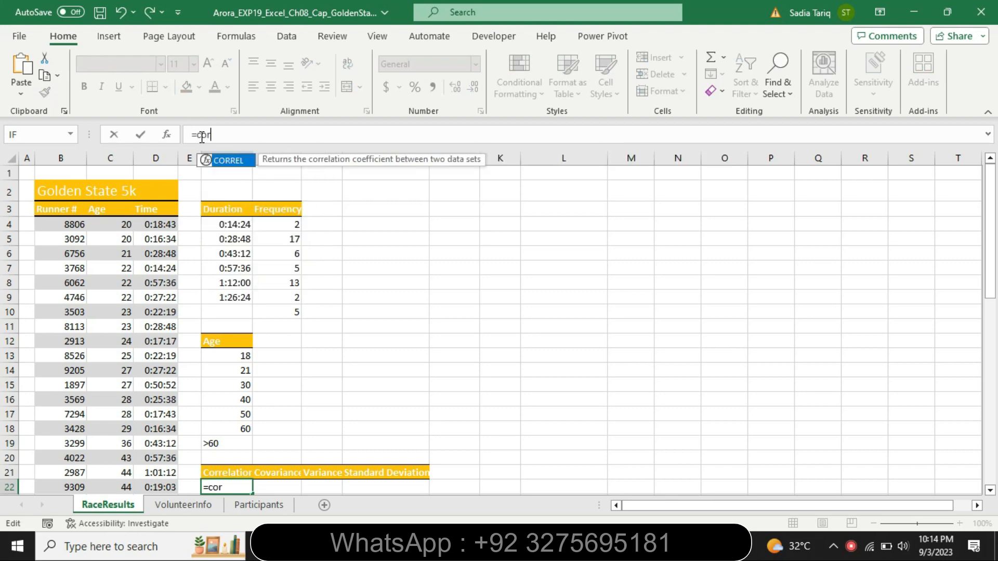
pyautogui.doubleClick(235, 165)
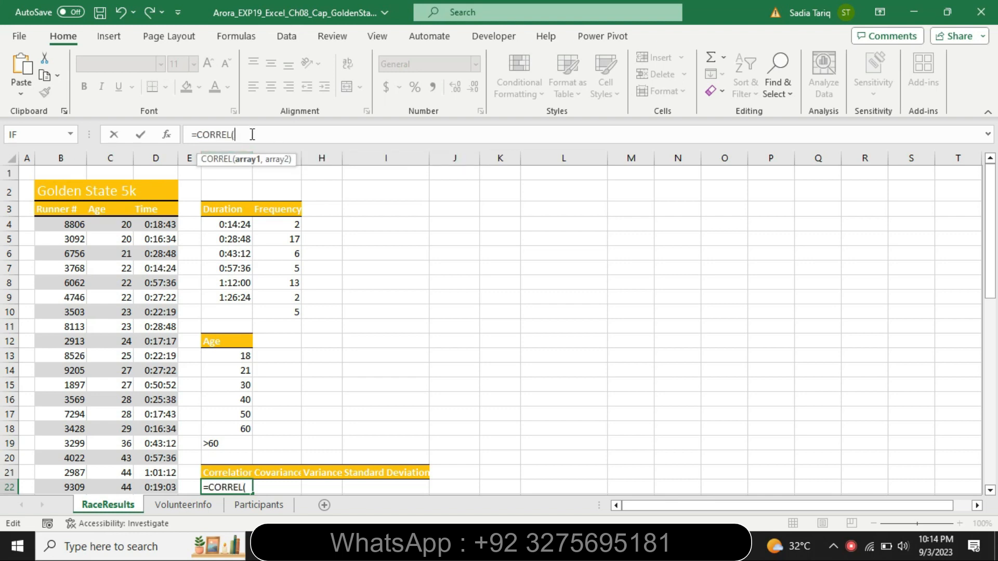
pyautogui.write('C4')
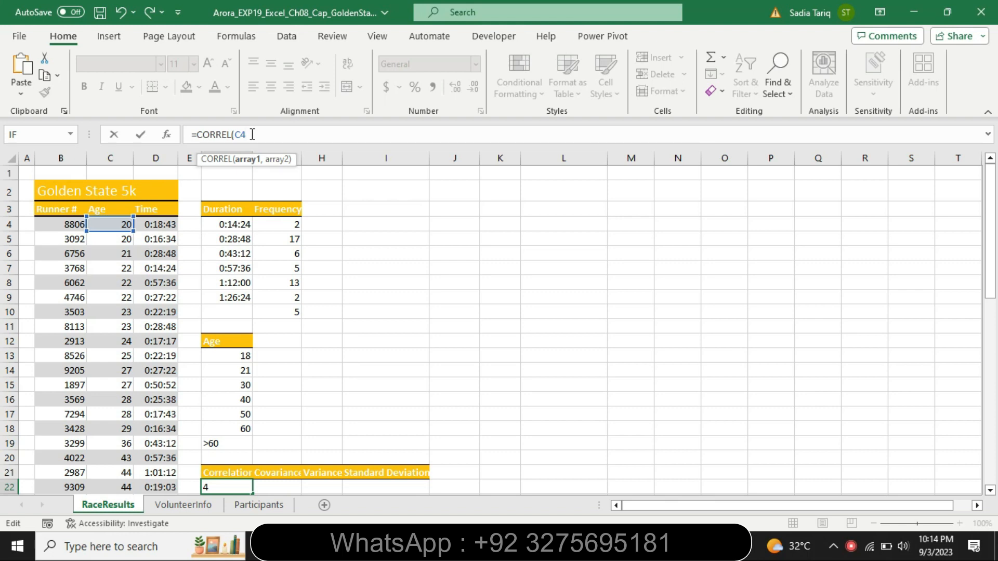
pyautogui.write(':C53')
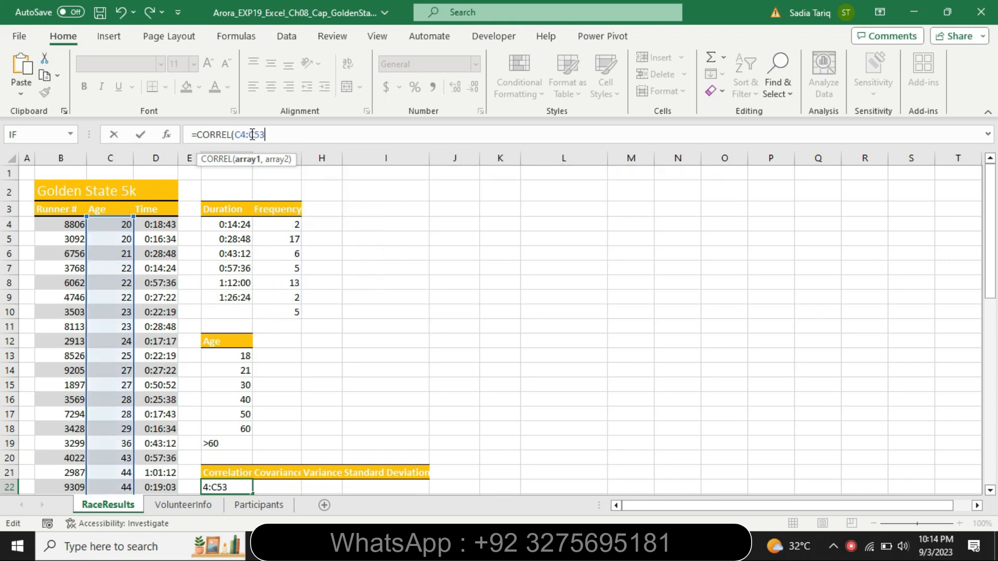
pyautogui.write(',D4')
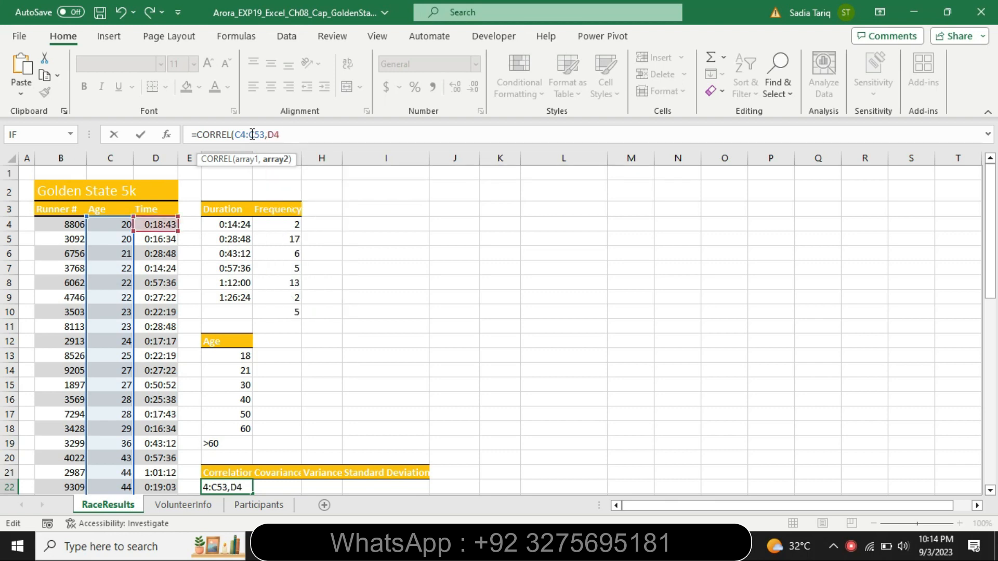
pyautogui.write(':d')
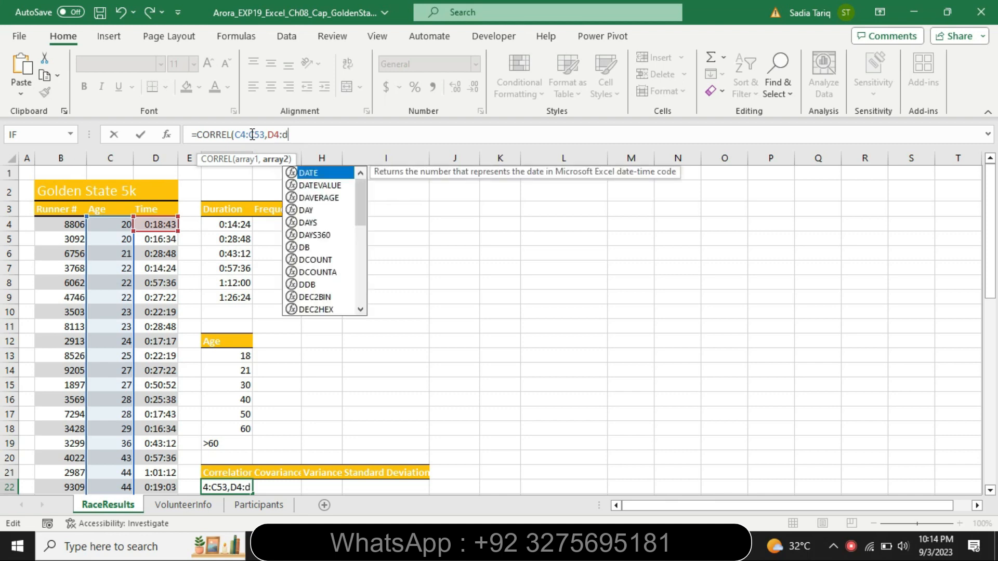
pyautogui.press('BackSpace')
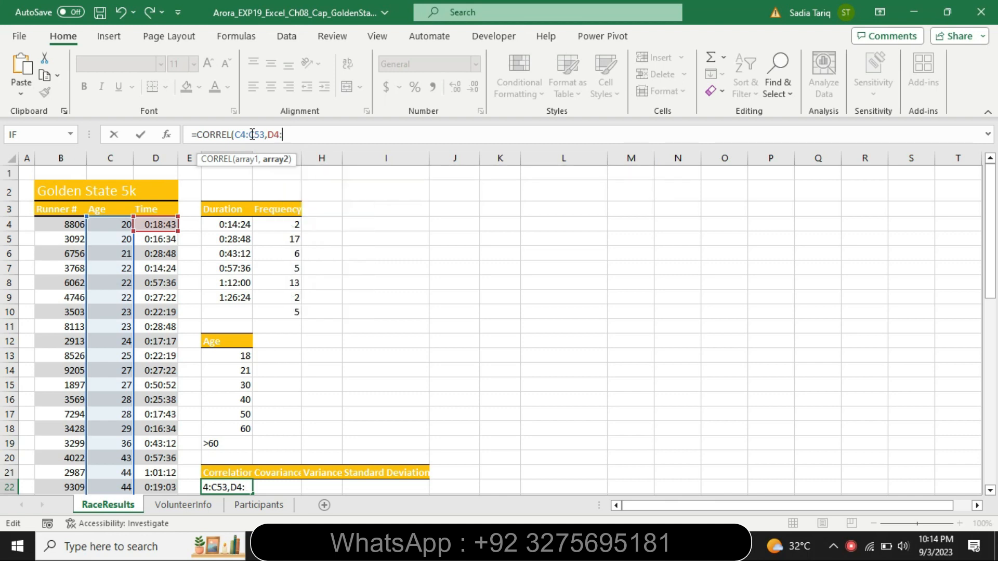
pyautogui.write('D53')
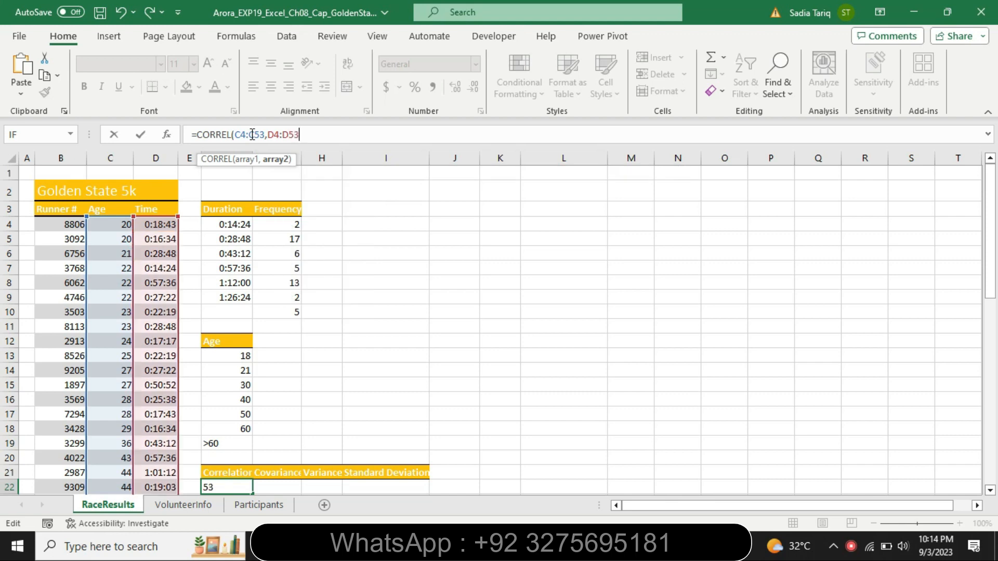
pyautogui.write(')')
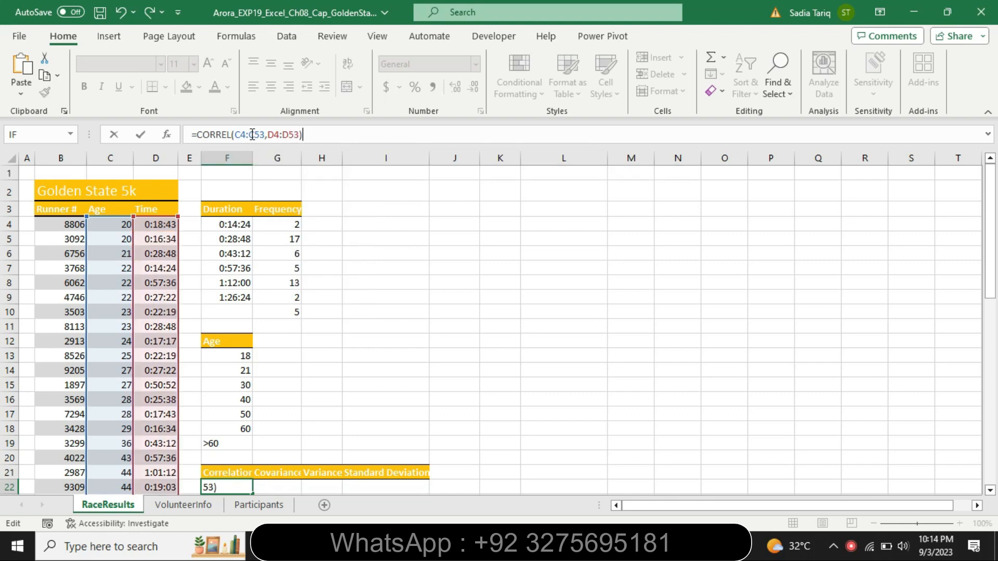
pyautogui.press('Return')
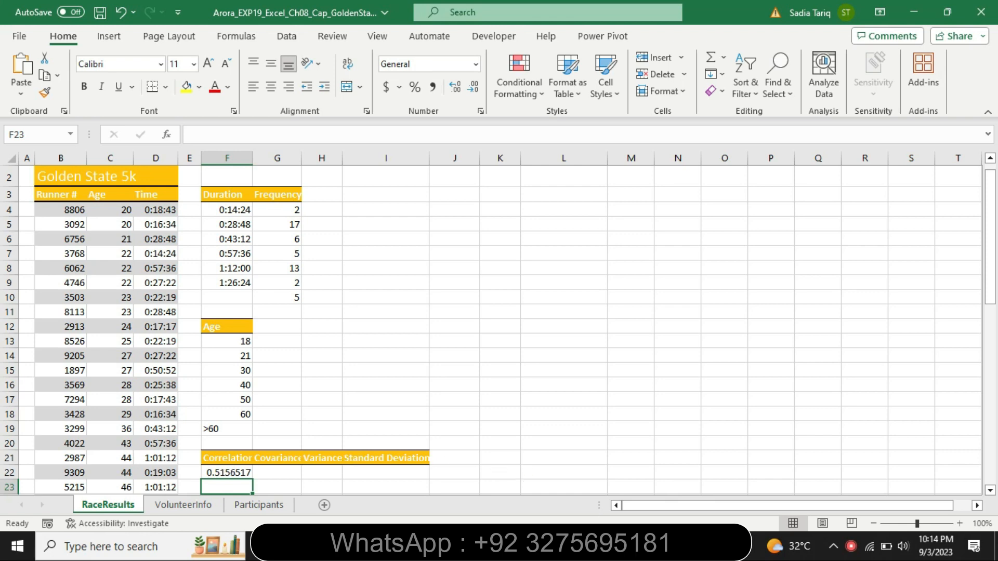
# Step: Switch to the Word instructions, set the step 3 instruction back to font size 9 and remove its highlight
pyautogui.click(624, 547)
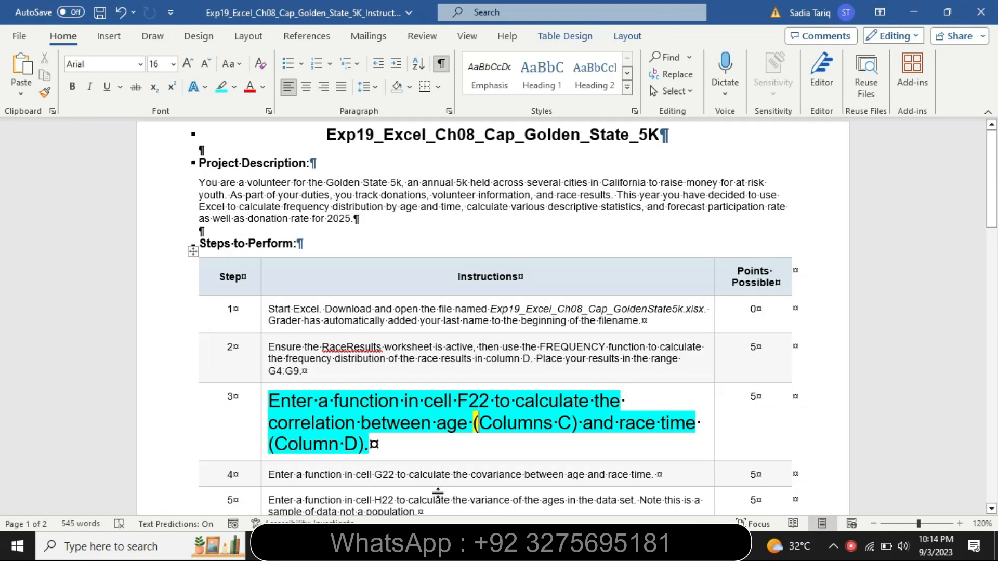
pyautogui.click(264, 448)
pyautogui.click(348, 401)
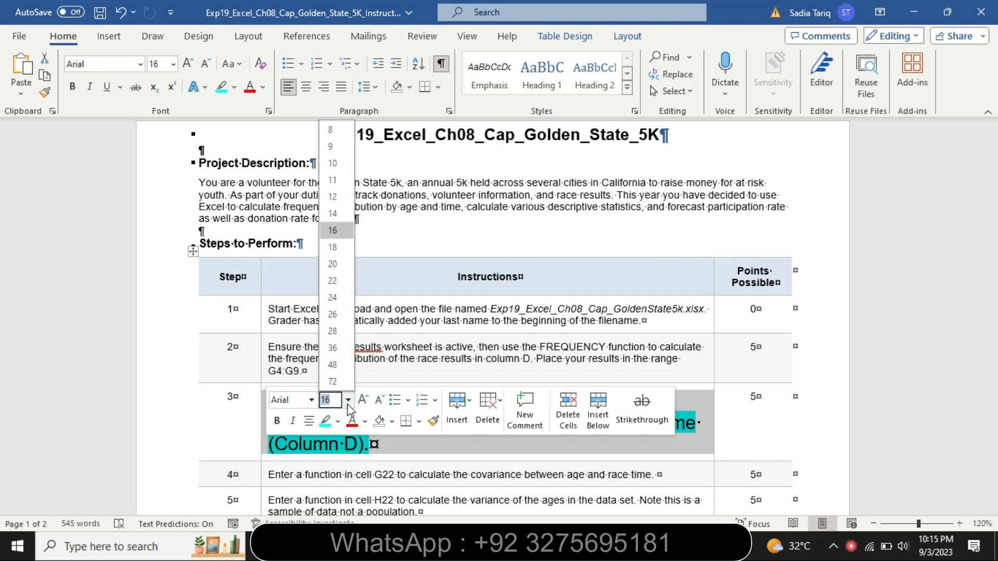
pyautogui.click(333, 147)
pyautogui.click(235, 87)
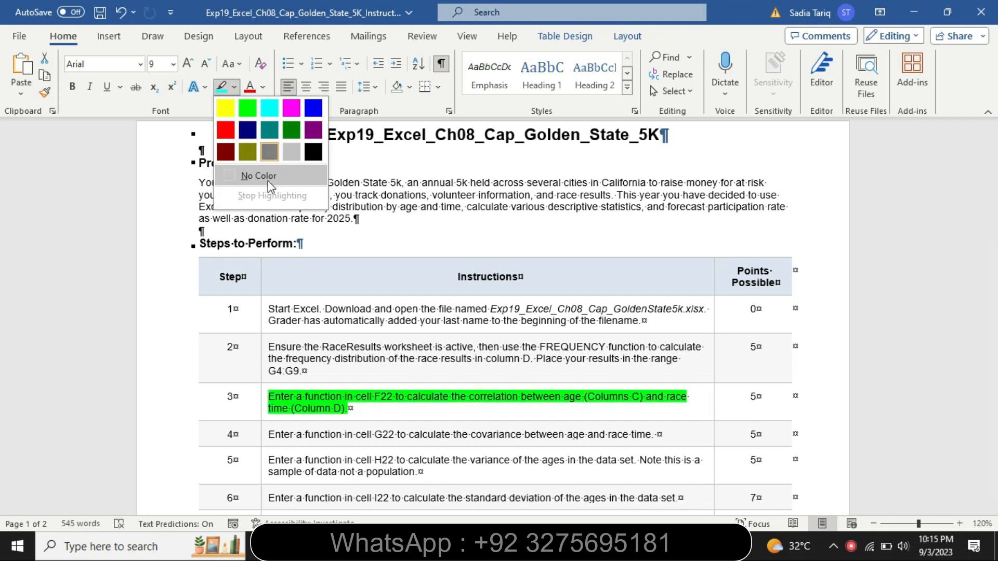
pyautogui.click(268, 182)
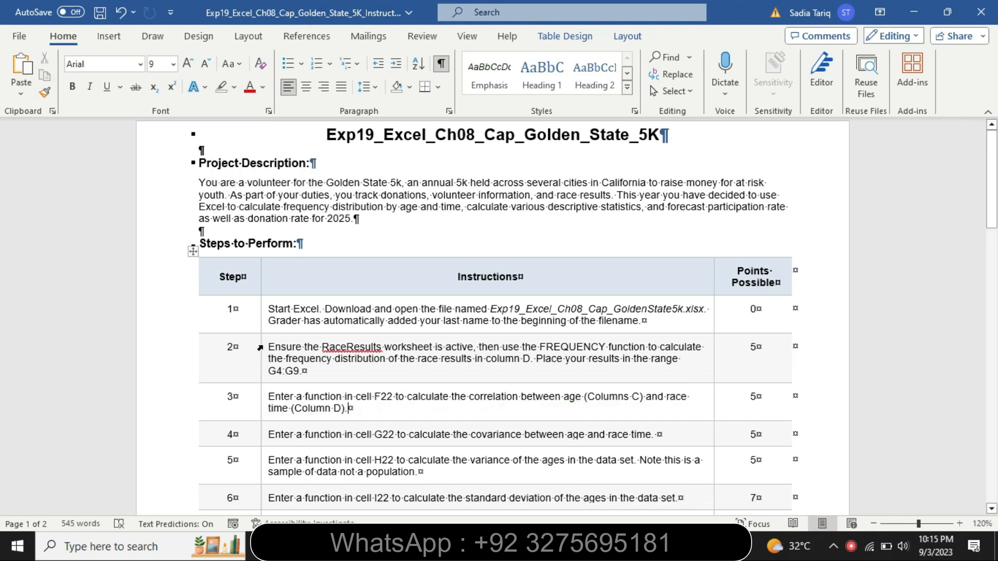
# Step: Enlarge the step 4 instruction about the covariance function in cell G22 to font size 16
pyautogui.click(263, 439)
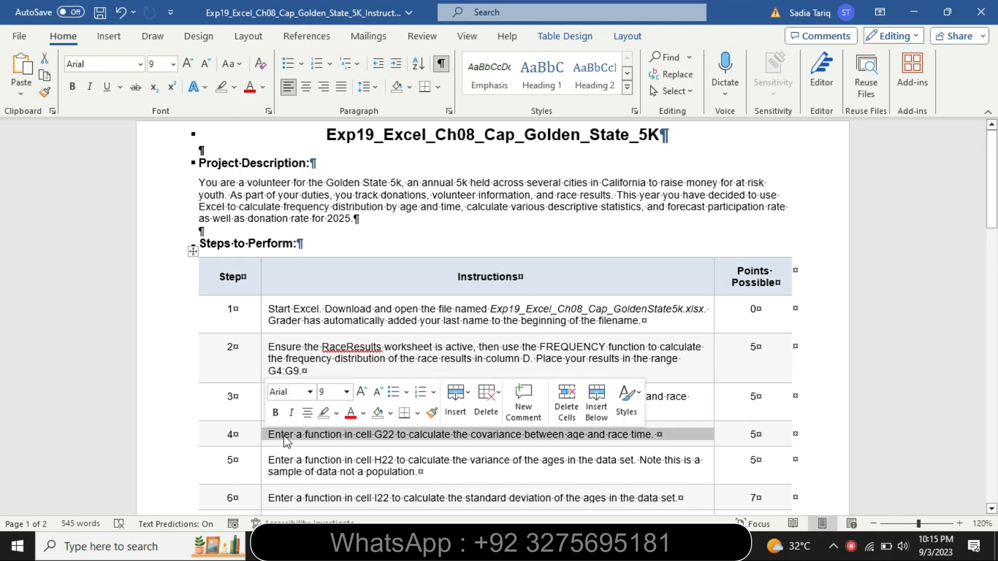
pyautogui.click(346, 392)
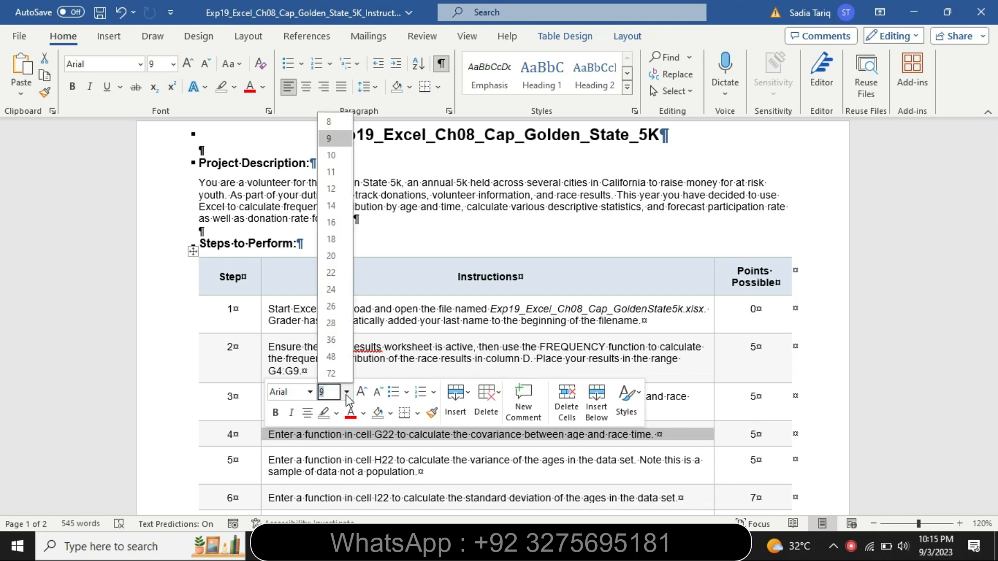
pyautogui.click(348, 224)
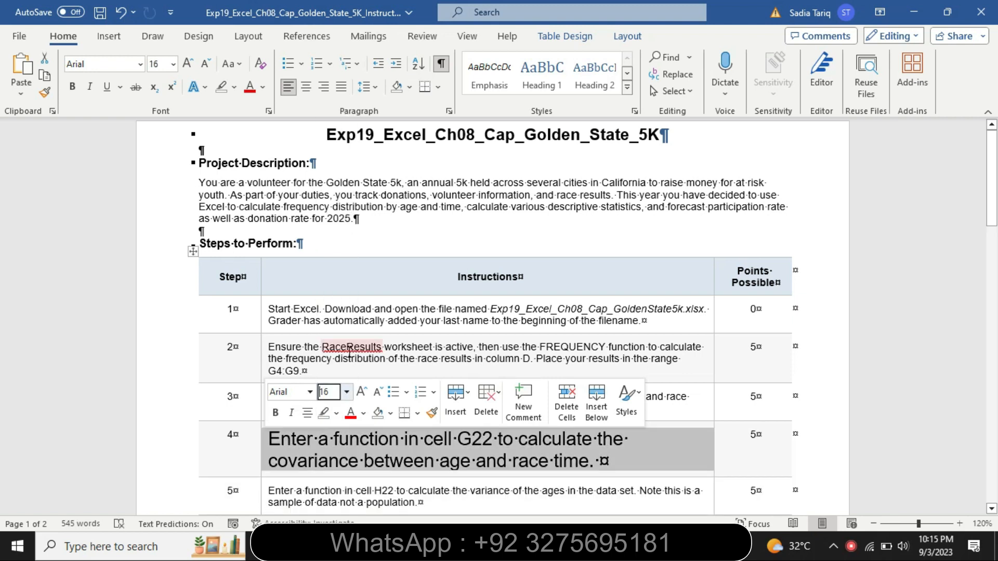
# Step: Highlight the step 4 instruction about cell G22 in yellow and recolour its highlight to turquoise
pyautogui.click(336, 413)
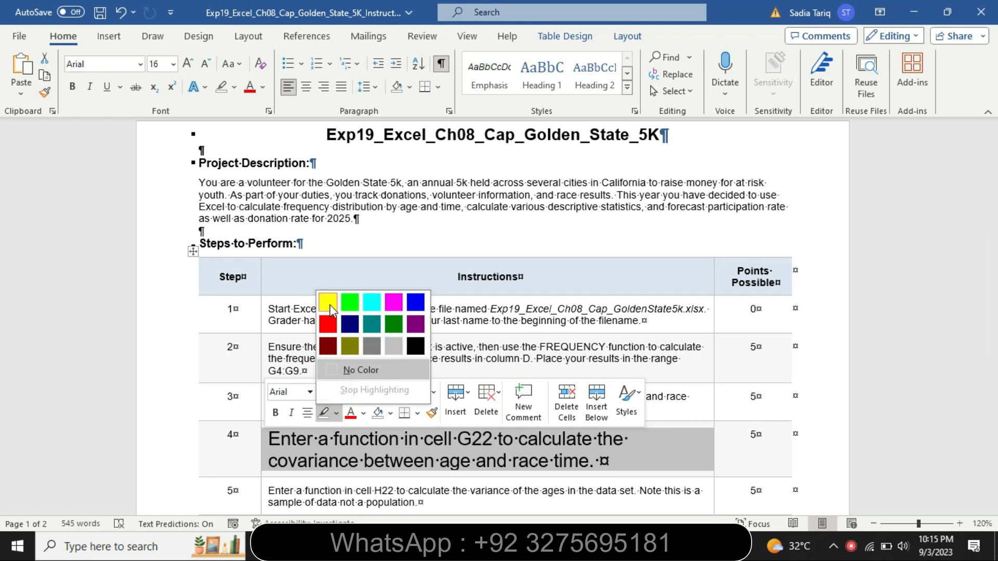
pyautogui.click(330, 302)
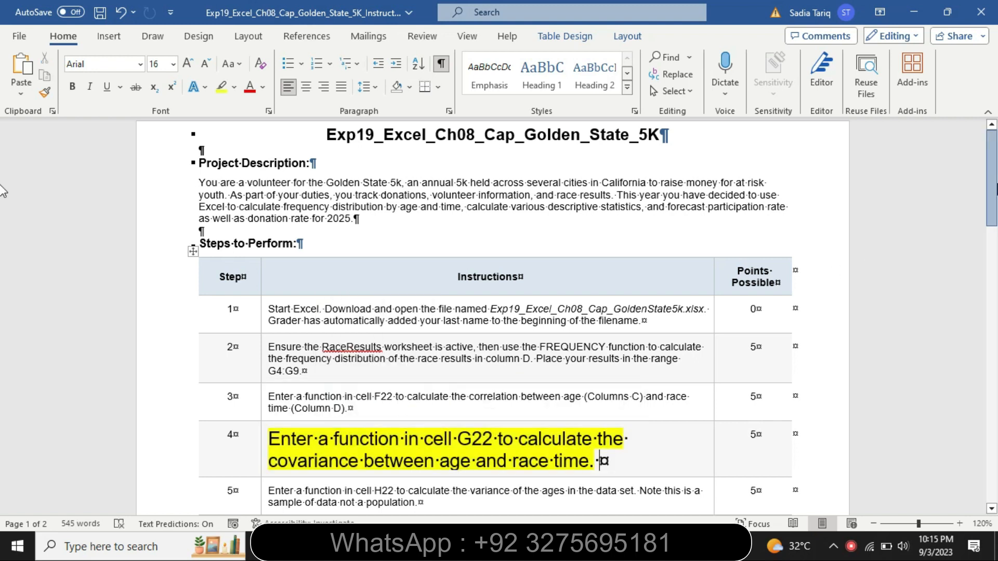
pyautogui.scroll(-3, 1, 191)
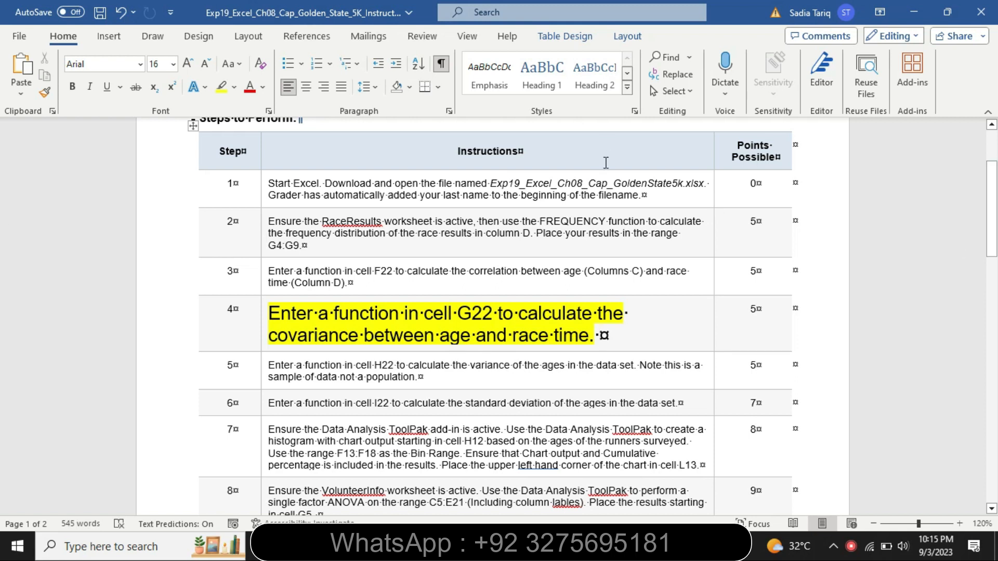
pyautogui.moveTo(277, 310); pyautogui.dragTo(599, 348)
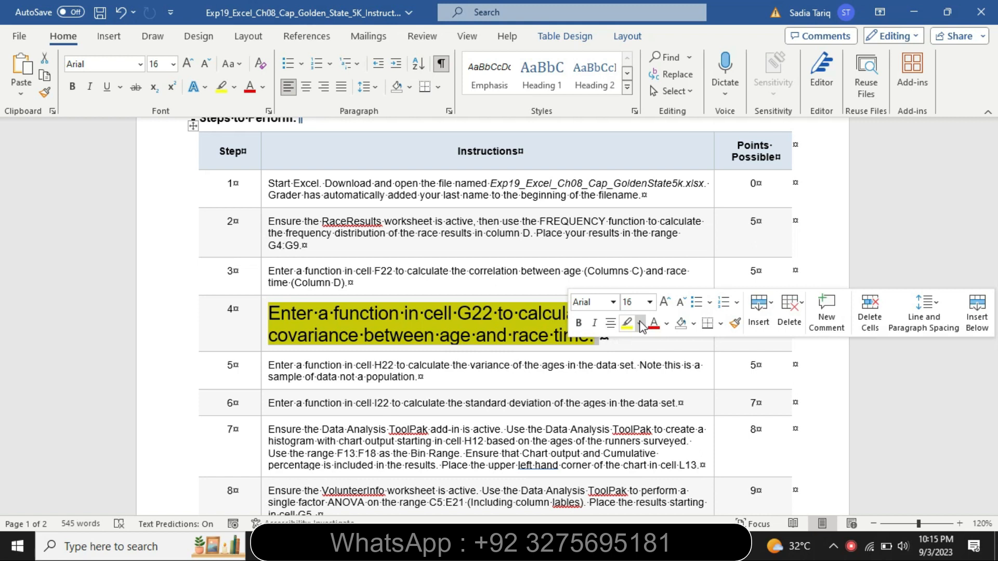
pyautogui.click(639, 323)
pyautogui.click(671, 345)
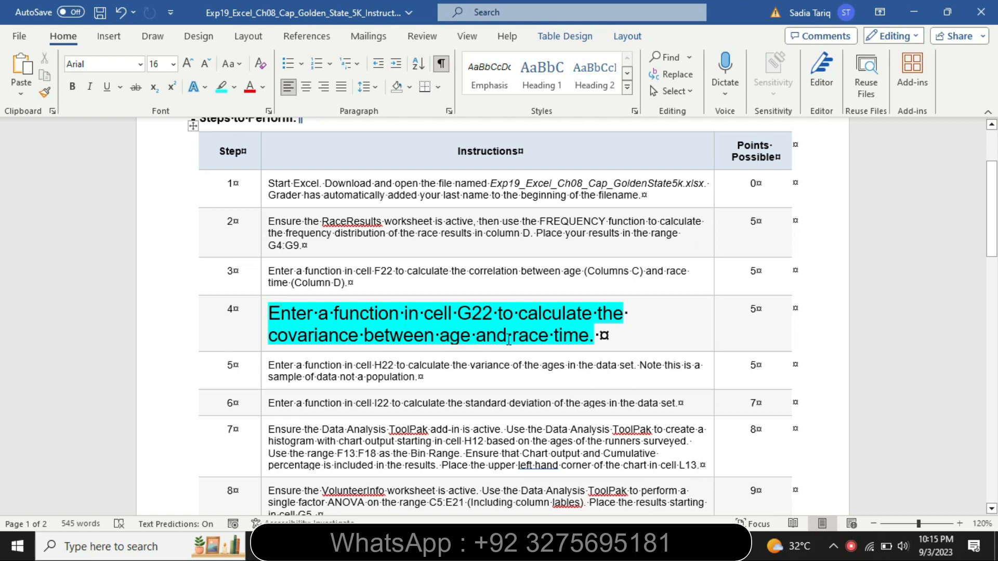
pyautogui.moveTo(457, 313); pyautogui.dragTo(539, 312)
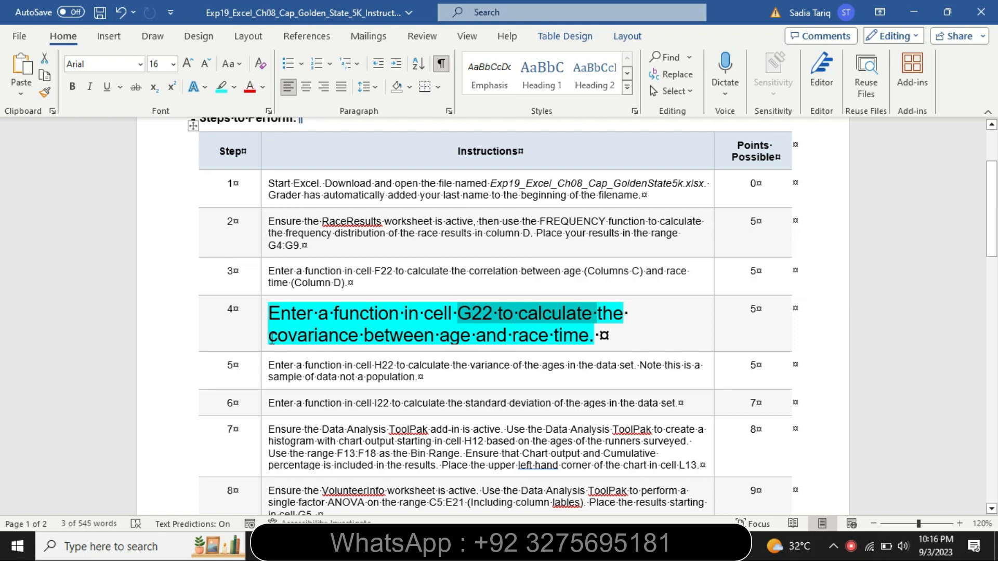
pyautogui.moveTo(269, 337); pyautogui.dragTo(361, 334)
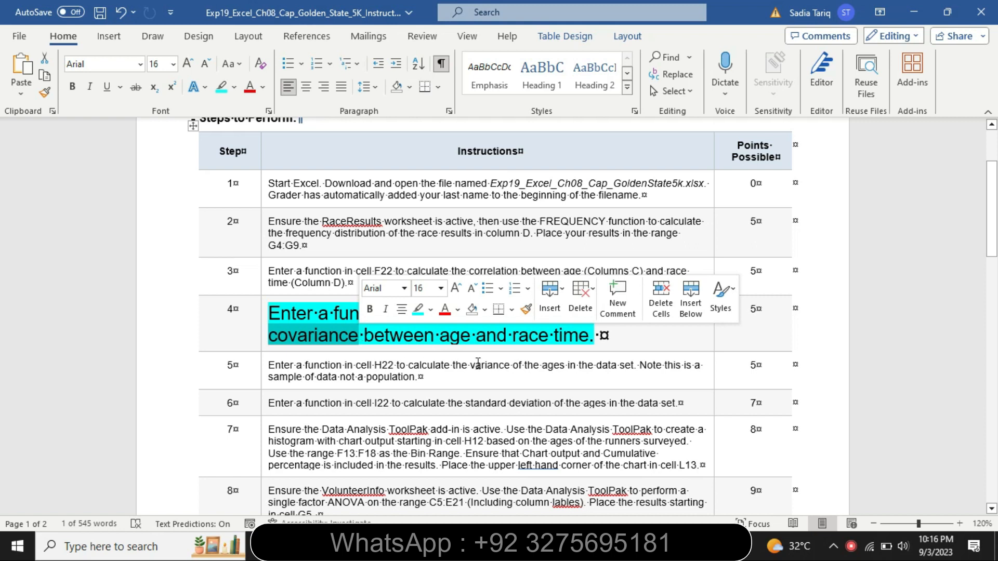
# Step: Switch to the Excel workbook and enter =COVARIANCE.S(C4:C53,D4:D53) in cell G22 of the RaceResults worksheet
pyautogui.click(399, 546)
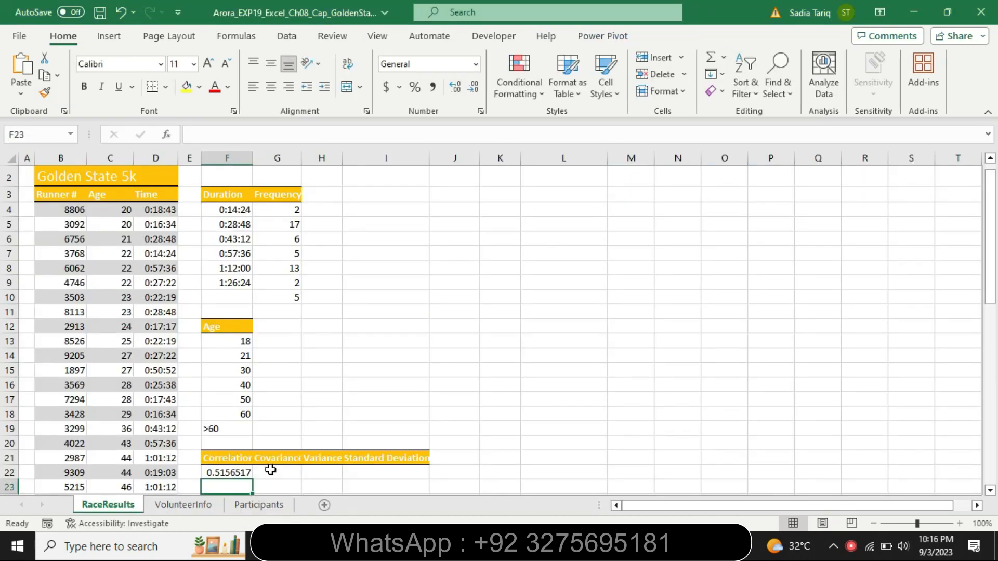
pyautogui.click(270, 471)
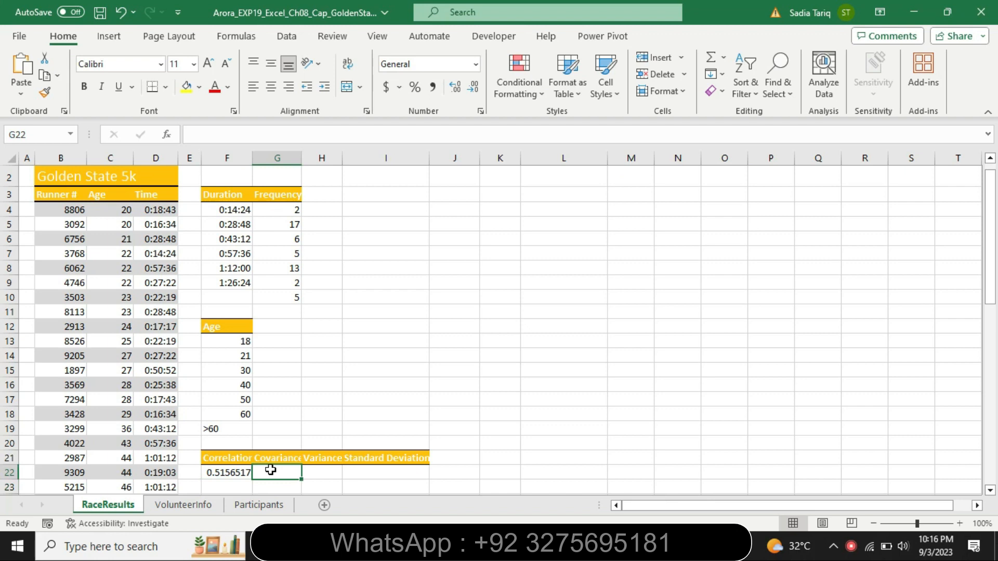
pyautogui.click(198, 132)
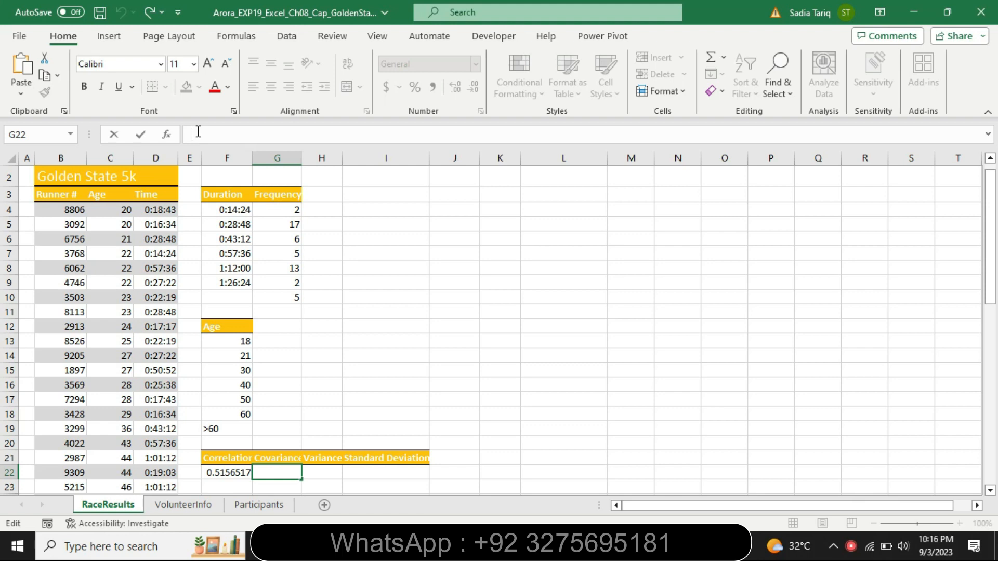
pyautogui.write('=')
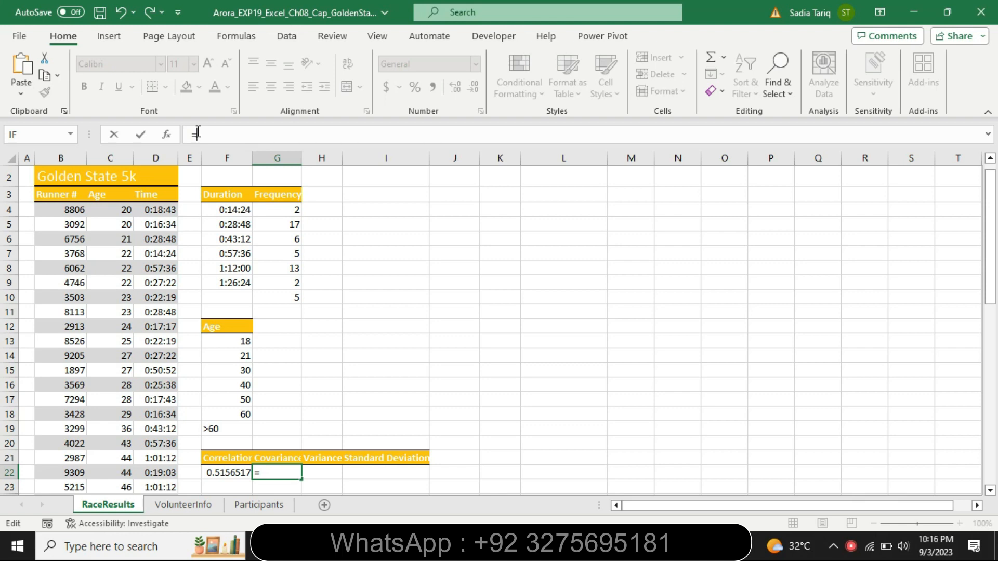
pyautogui.write('c')
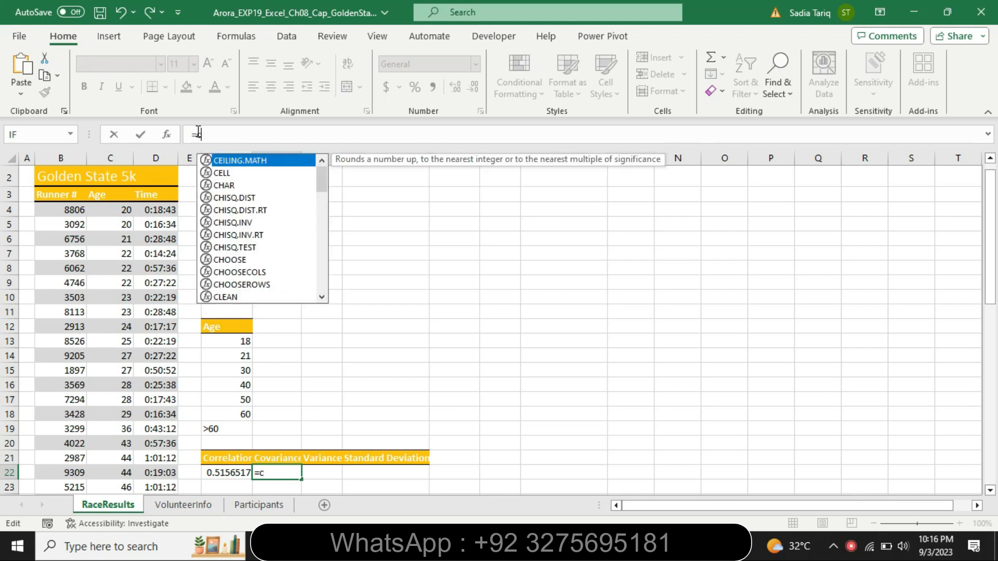
pyautogui.write('ova')
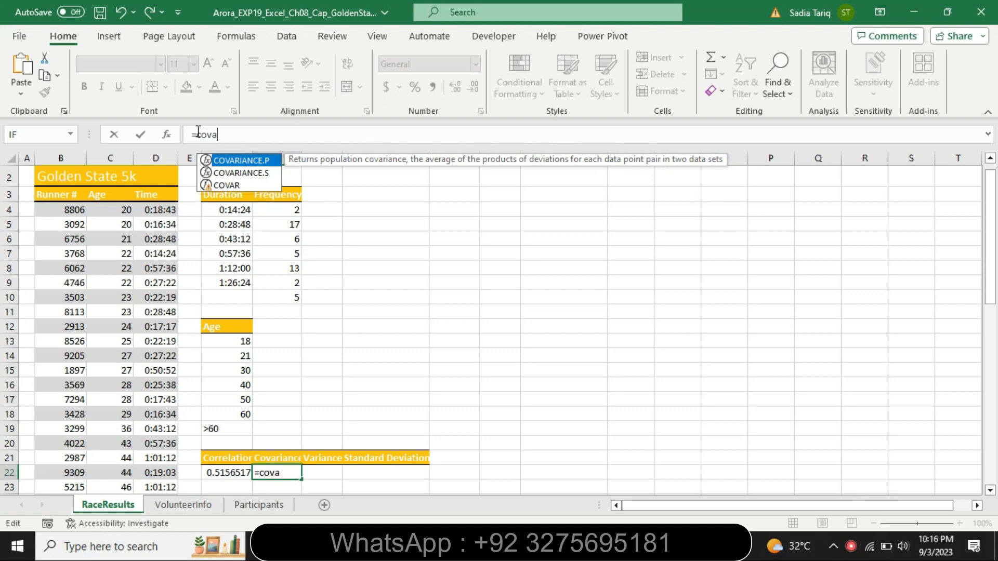
pyautogui.write('r')
pyautogui.doubleClick(262, 173)
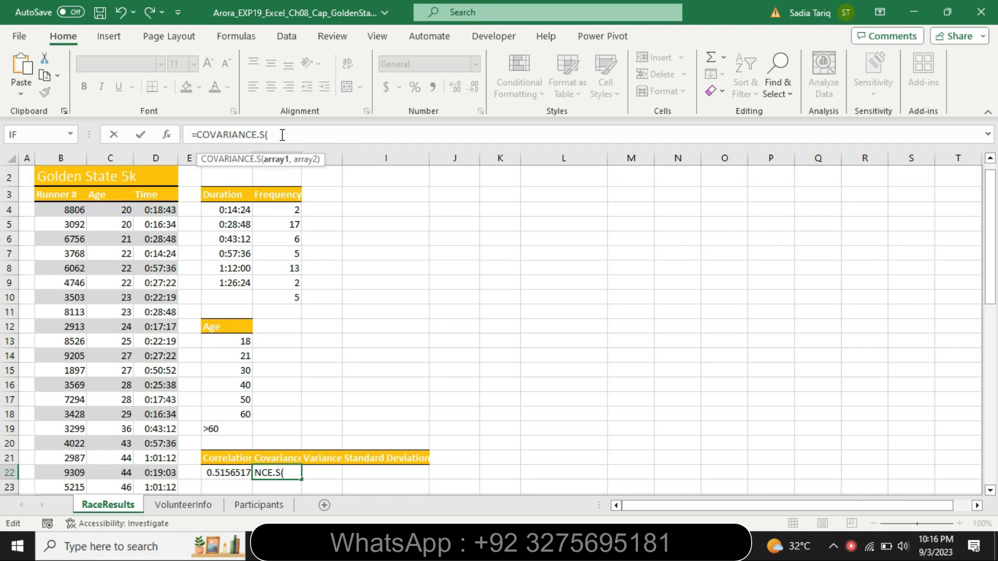
pyautogui.write('C')
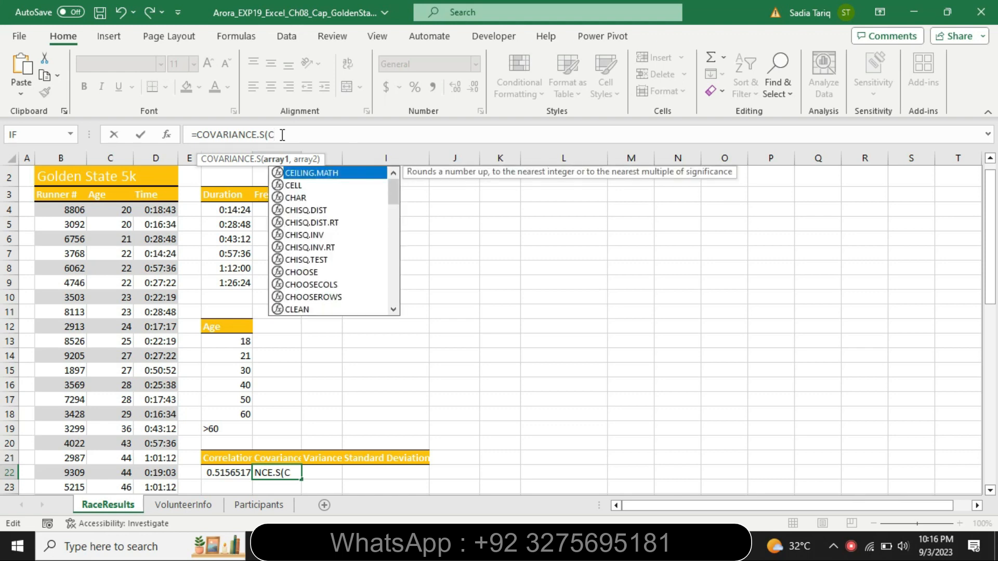
pyautogui.write('55')
pyautogui.press('BackSpace')
pyautogui.press('BackSpace')
pyautogui.write('4')
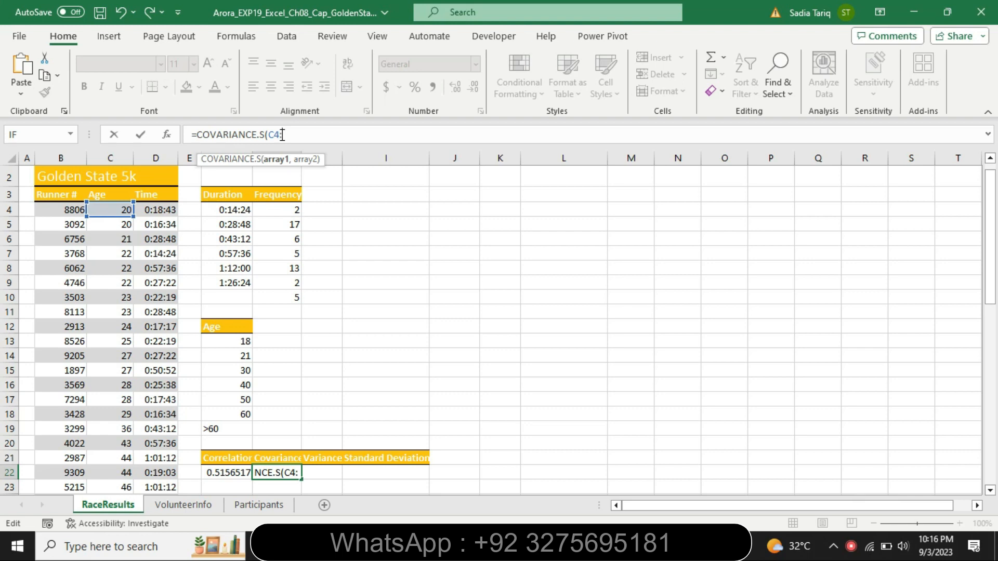
pyautogui.write(':C53')
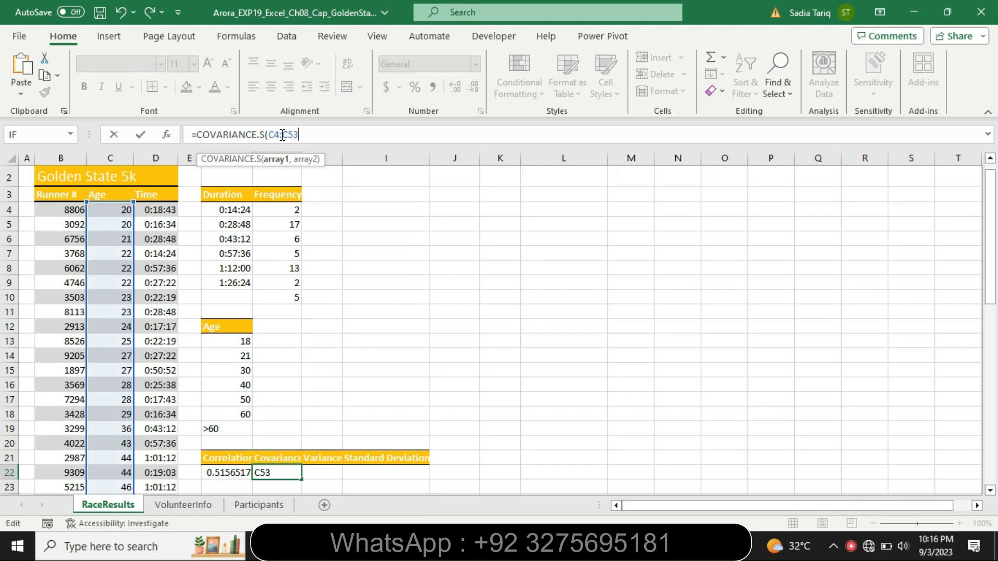
pyautogui.write(',D4')
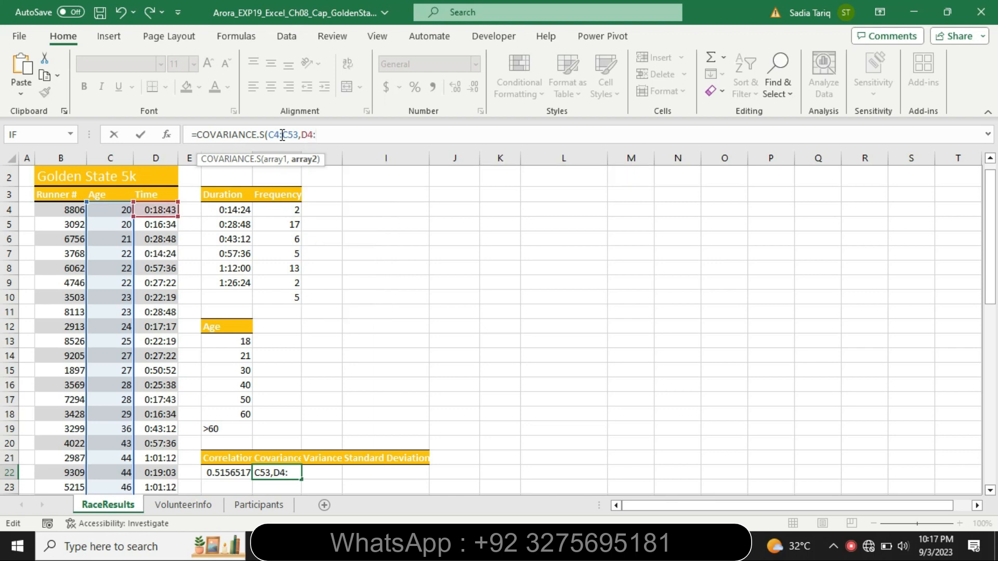
pyautogui.write(':D53')
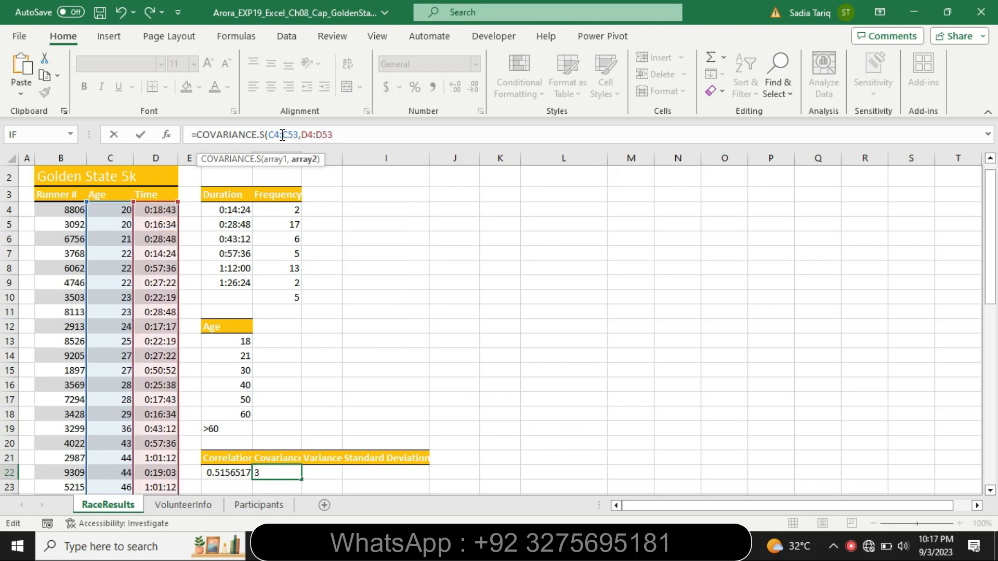
pyautogui.write(')')
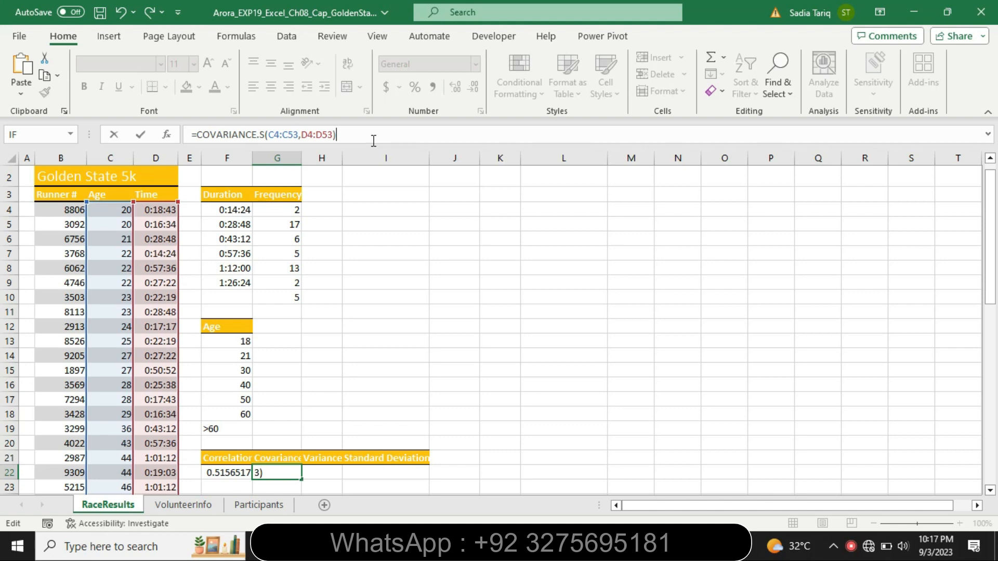
pyautogui.press('Return')
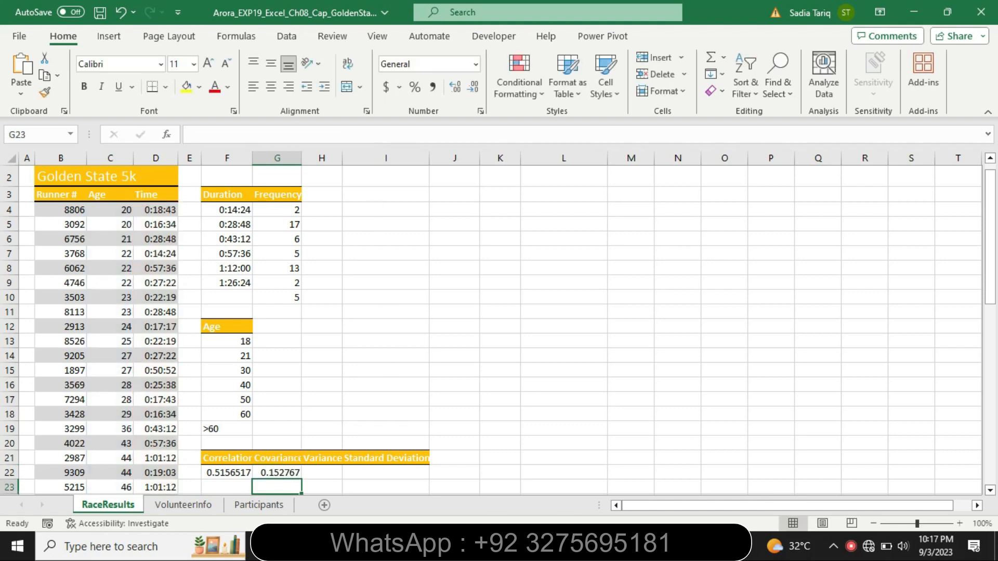
# Step: Switch to the Word instructions, set the step 4 instruction back to font size 9 and remove its highlight
pyautogui.hotkey('alt', 'Tab')
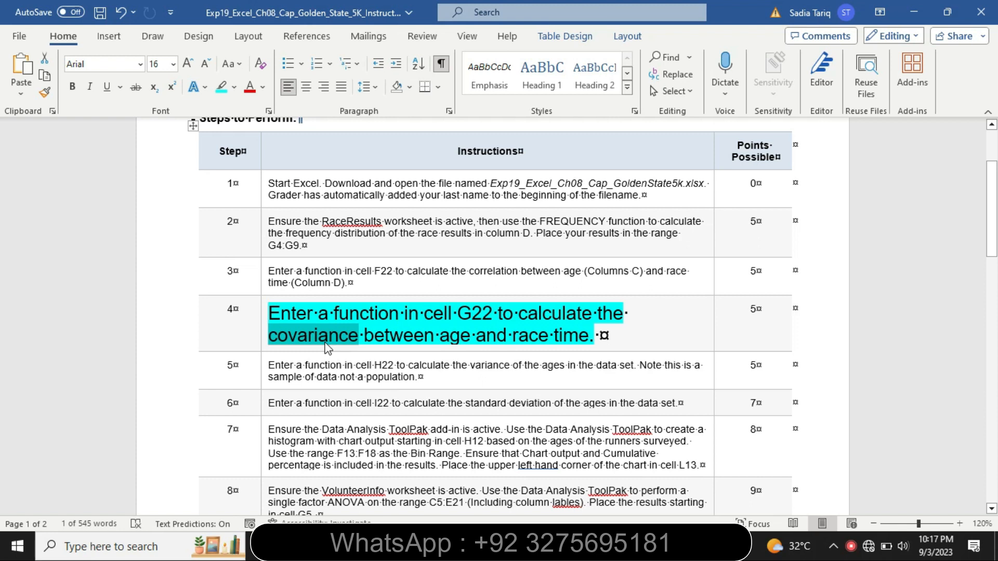
pyautogui.click(264, 340)
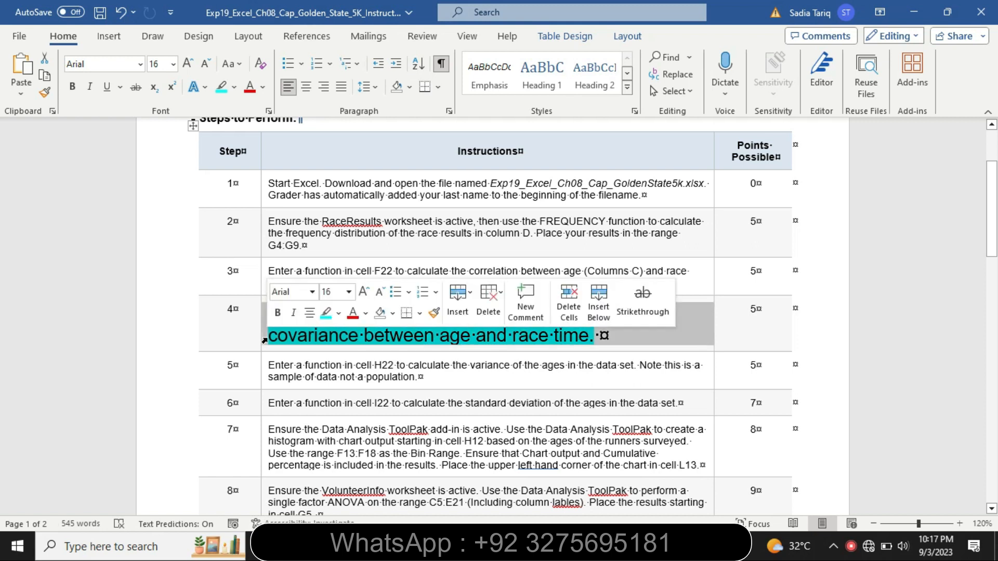
pyautogui.click(349, 292)
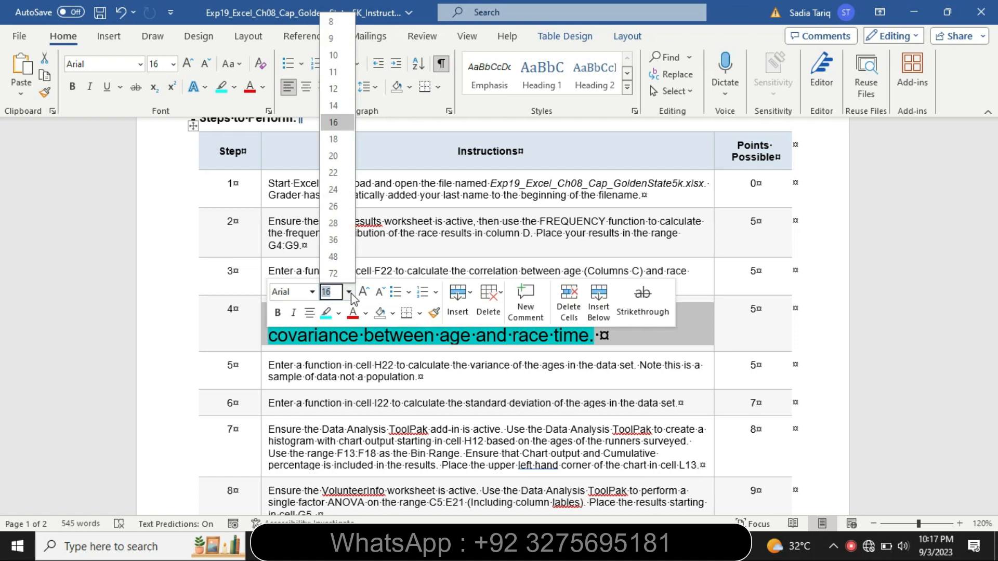
pyautogui.click(339, 41)
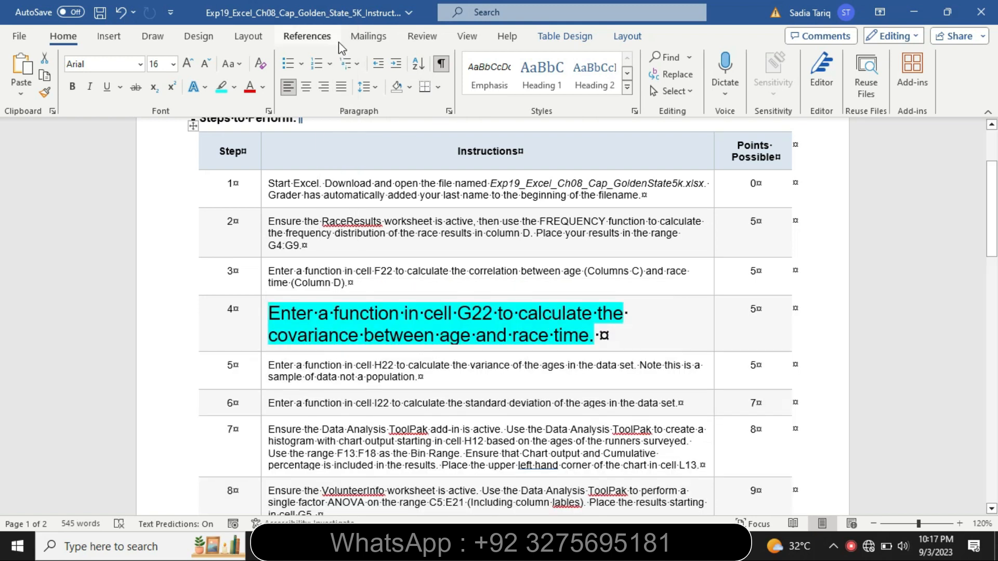
pyautogui.click(234, 88)
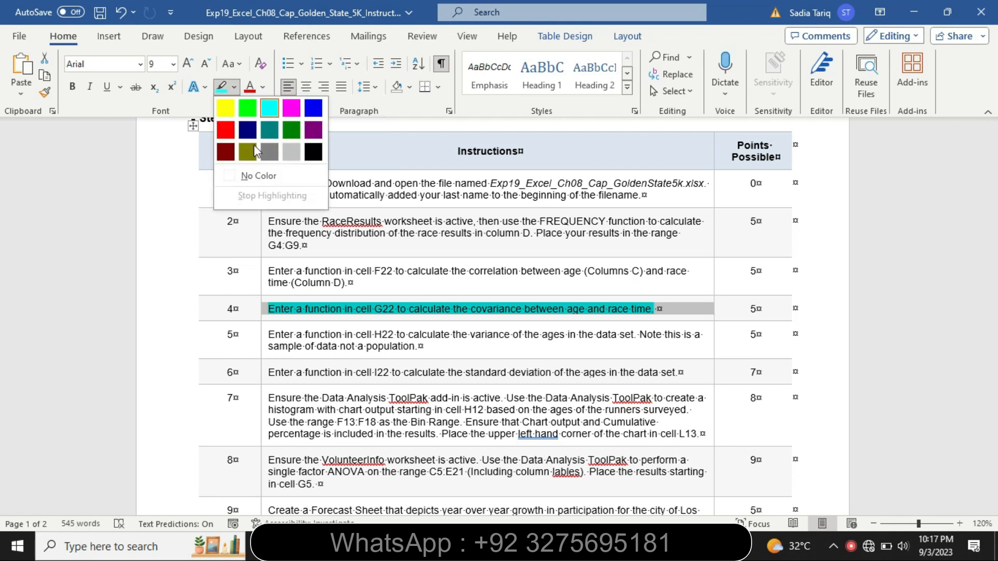
pyautogui.click(260, 177)
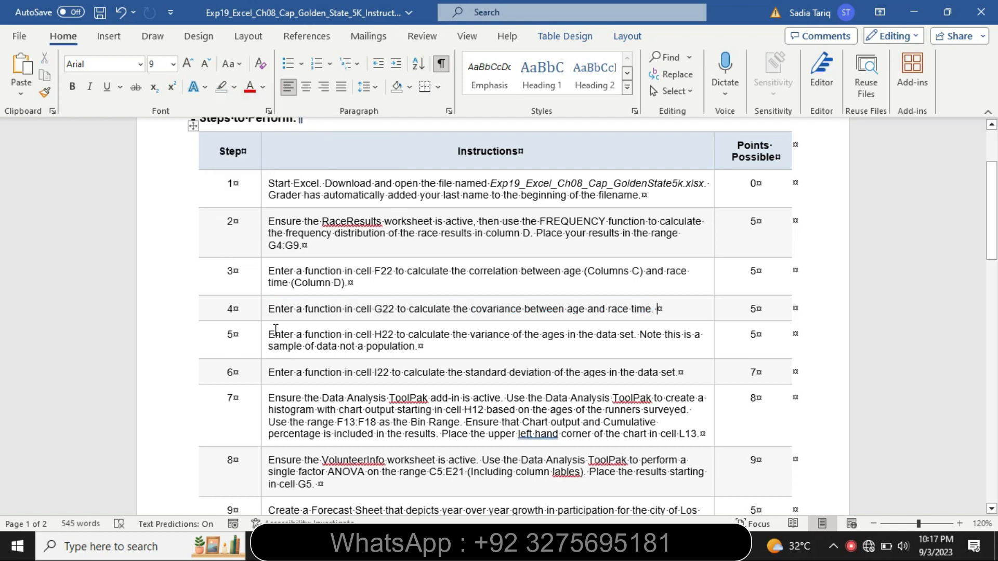
# Step: Enlarge the step 5 instruction about the variance function in cell H22 to font size 16 and highlight it in yellow
pyautogui.click(263, 350)
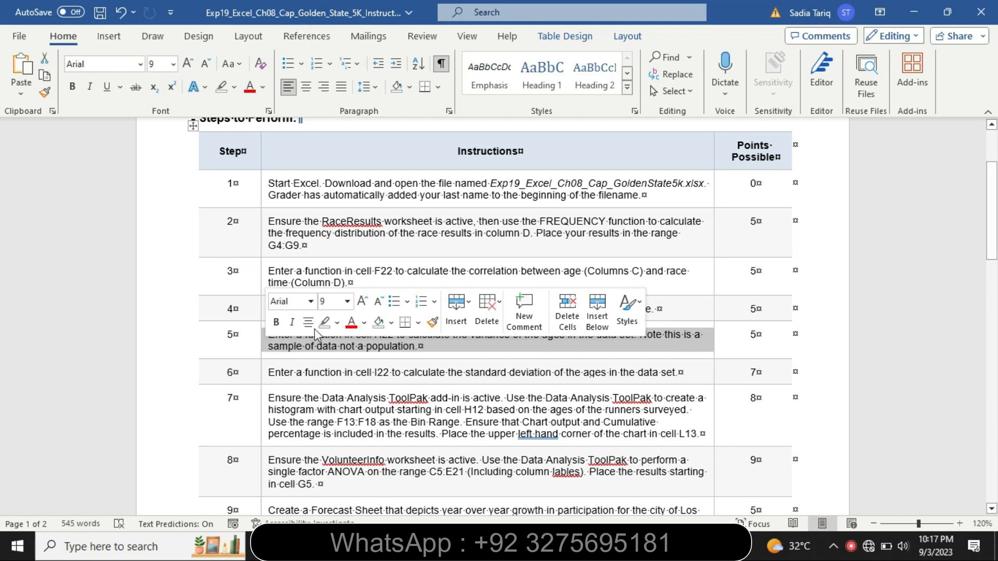
pyautogui.click(347, 302)
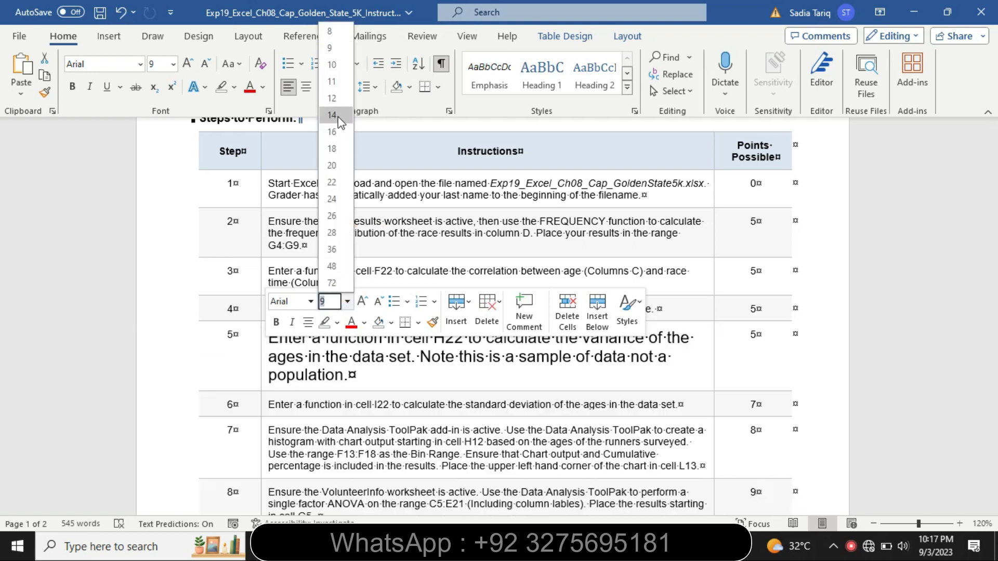
pyautogui.click(340, 131)
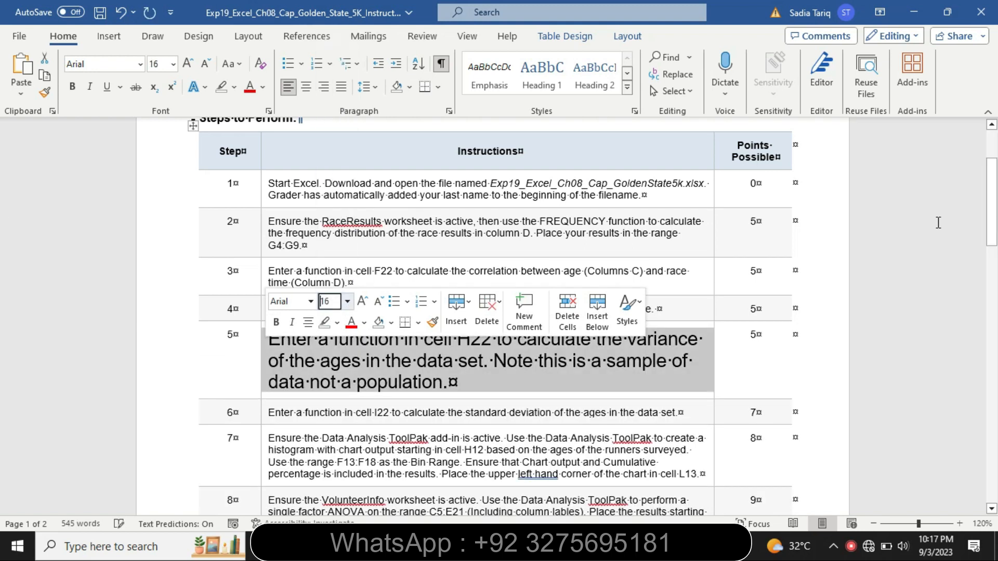
pyautogui.scroll(-1, 353, 205)
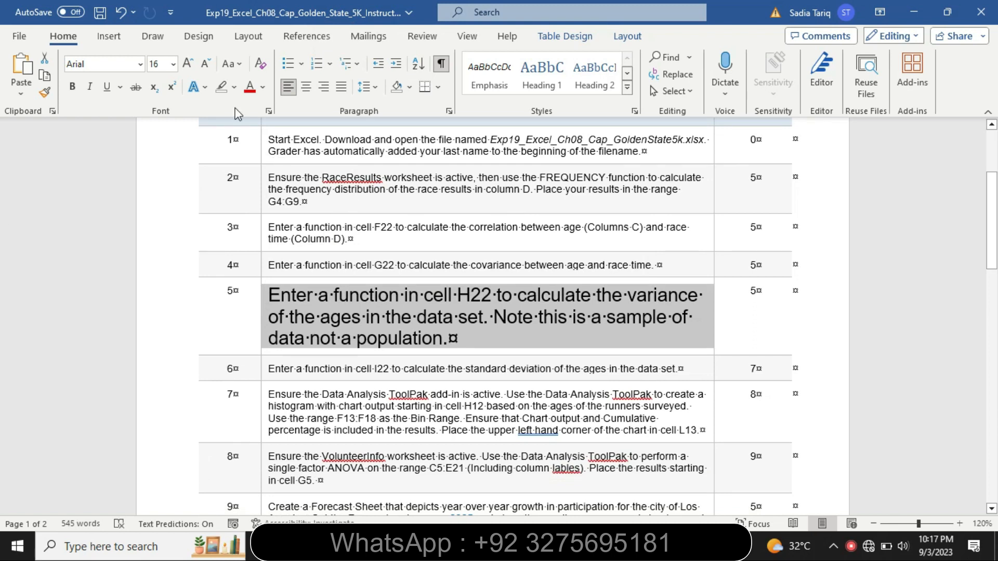
pyautogui.click(234, 87)
pyautogui.click(224, 104)
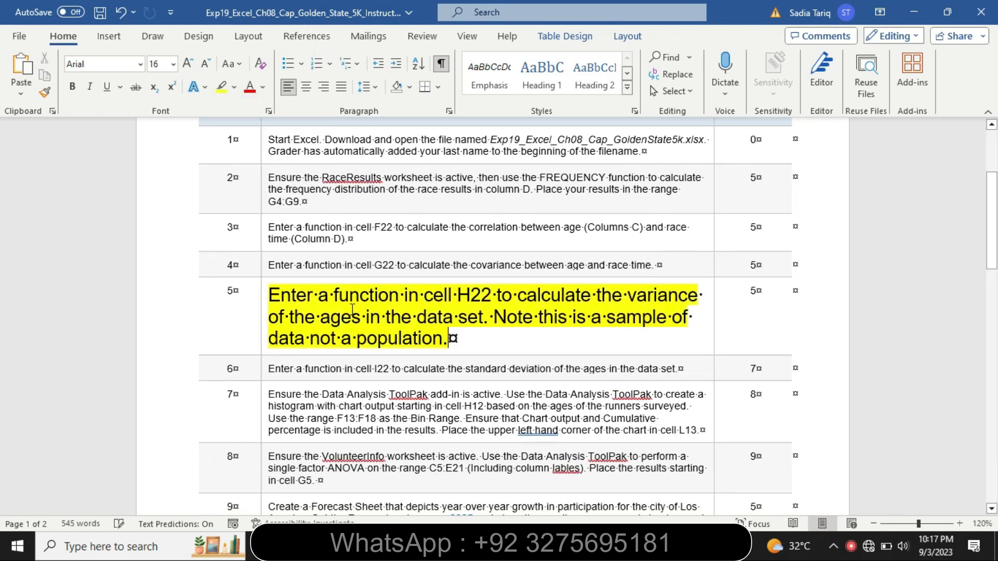
# Step: Recolour the step 5 highlight to turquoise, first up to "data set" and then the note about a sample of data
pyautogui.moveTo(269, 295); pyautogui.dragTo(483, 318)
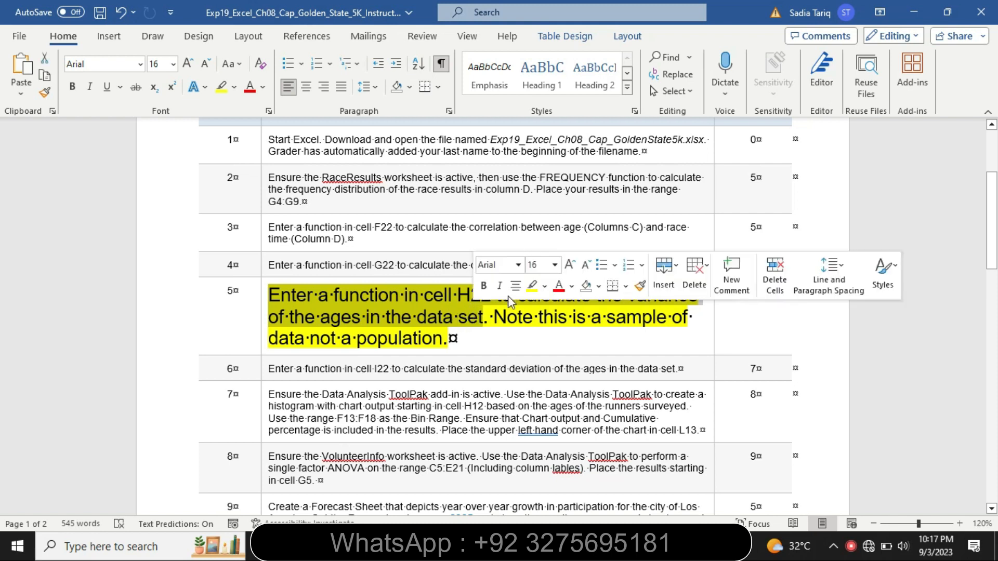
pyautogui.click(545, 286)
pyautogui.click(574, 311)
pyautogui.click(471, 345)
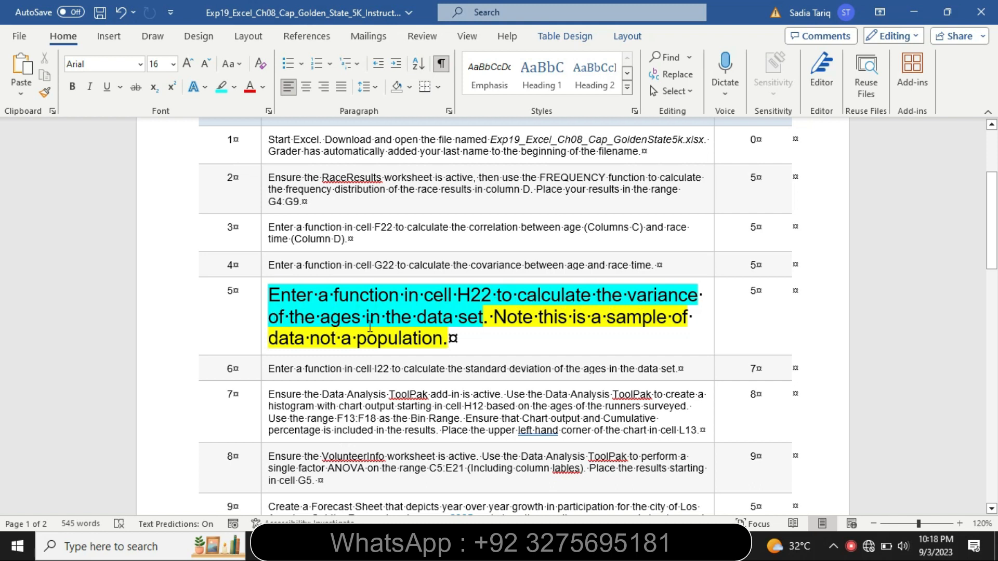
pyautogui.moveTo(483, 317); pyautogui.dragTo(539, 342)
pyautogui.click(595, 319)
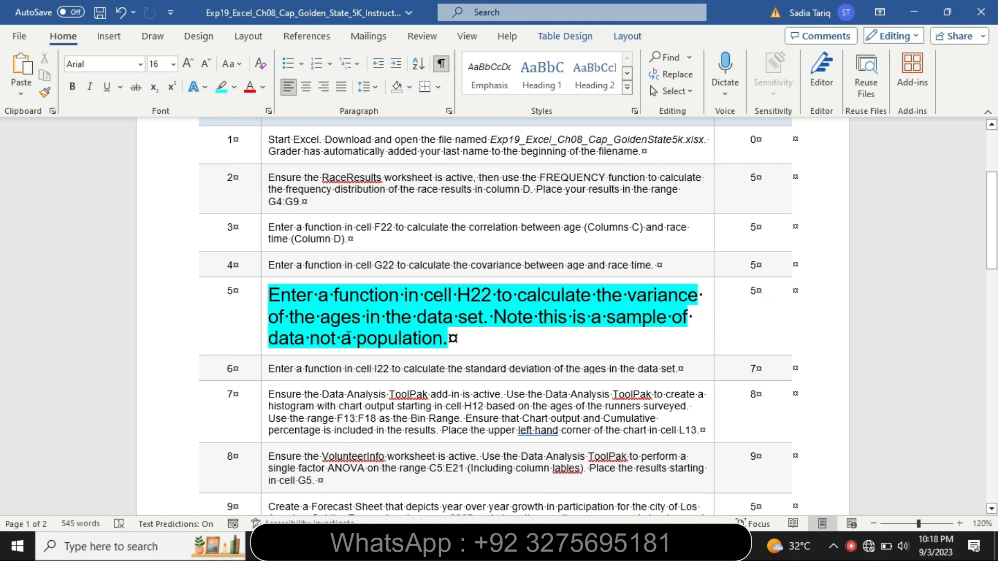
# Step: Switch to the Excel workbook and enter =VAR.S(C4:C53) in cell H22 of the RaceResults worksheet
pyautogui.moveTo(459, 293); pyautogui.dragTo(638, 307)
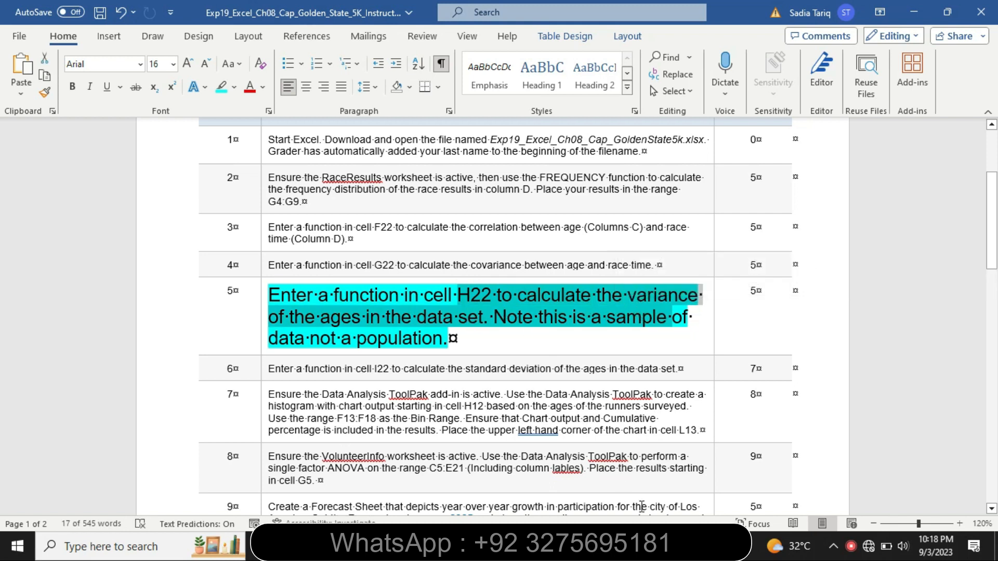
pyautogui.hotkey('alt', 'Tab')
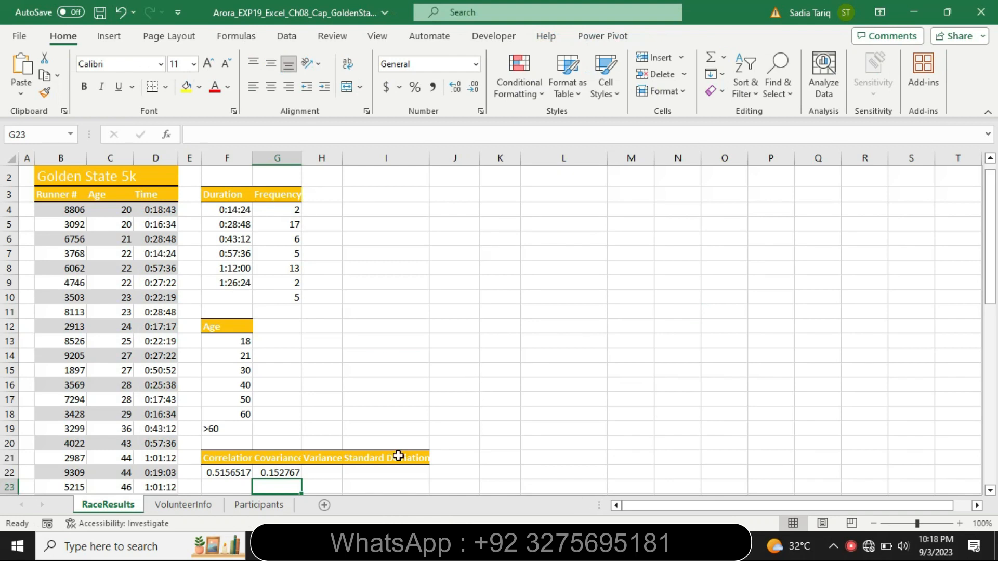
pyautogui.click(316, 472)
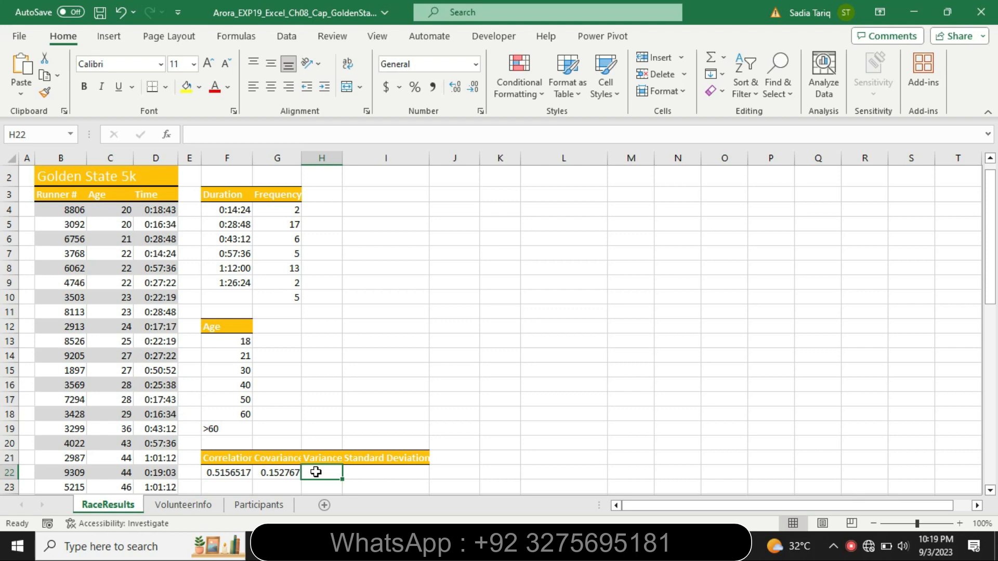
pyautogui.write('=')
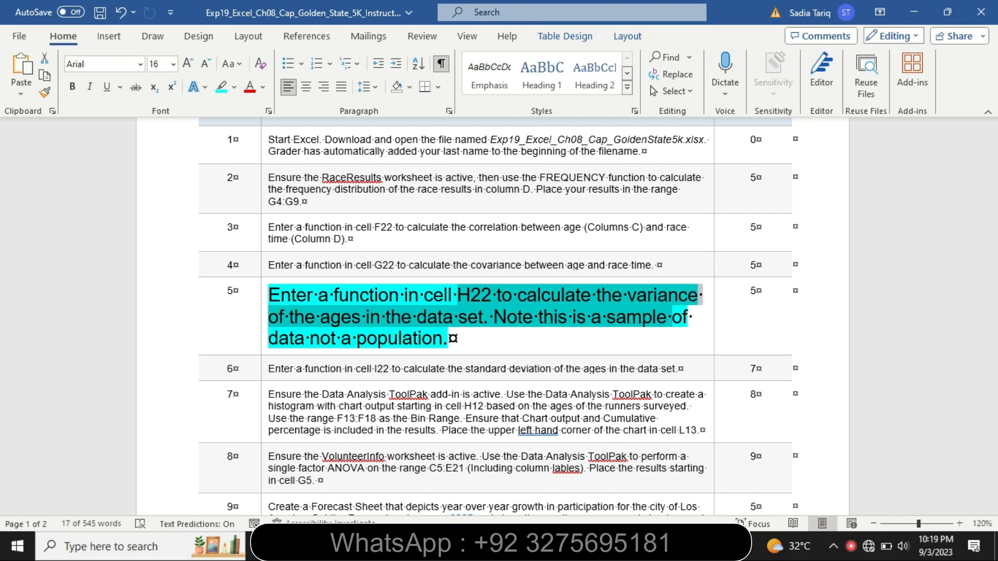
pyautogui.hotkey('alt', 'Tab')
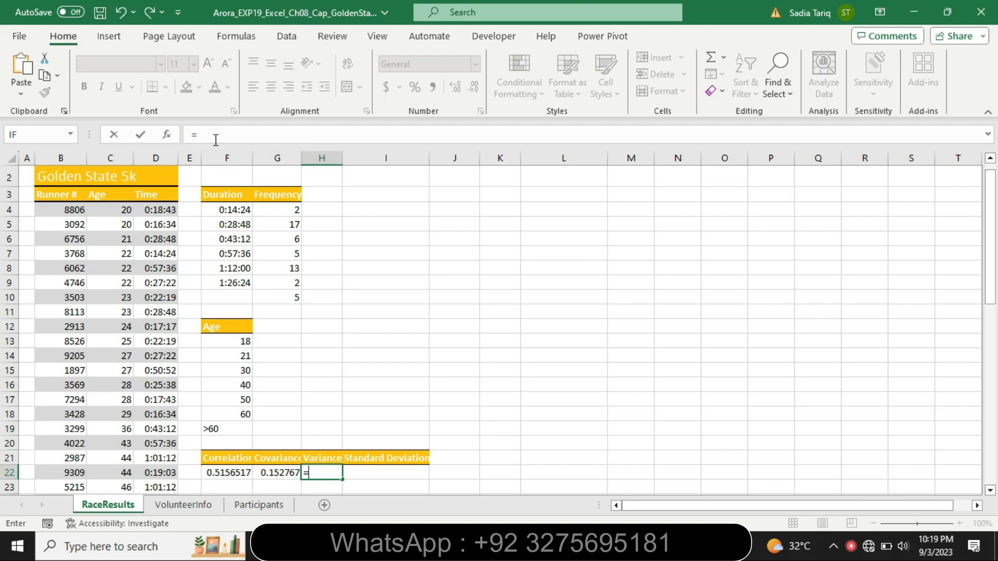
pyautogui.write('V')
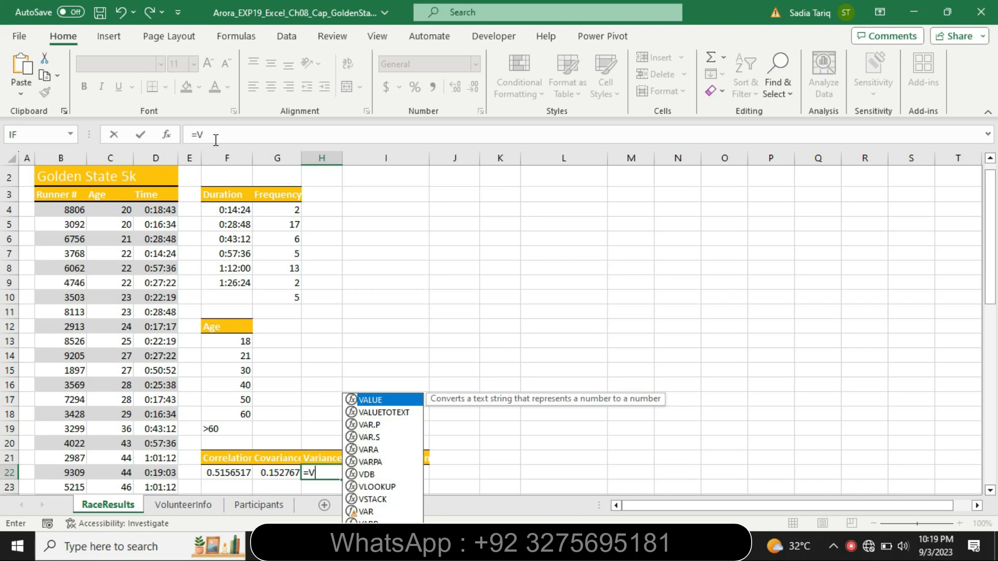
pyautogui.write('AR')
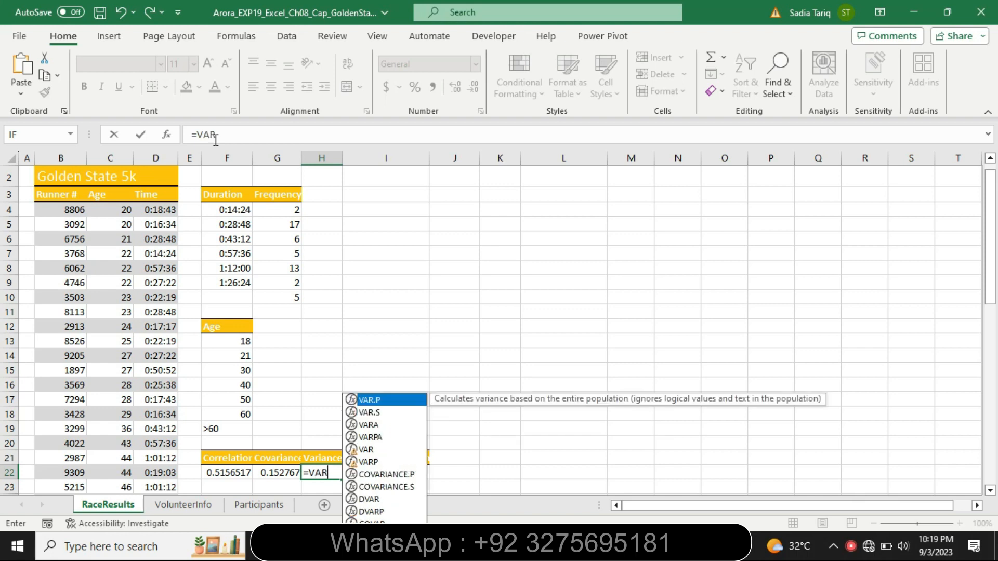
pyautogui.write('.')
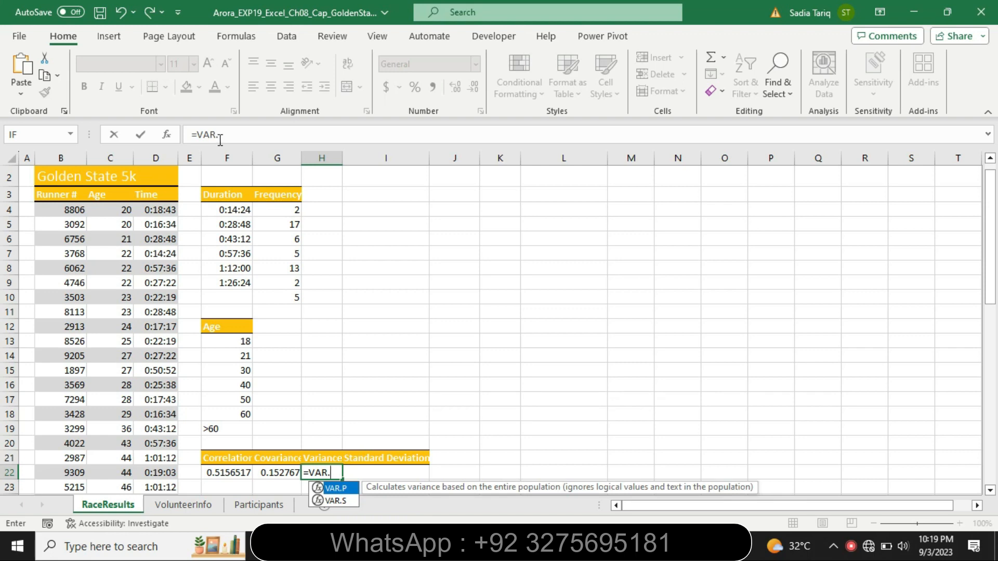
pyautogui.doubleClick(337, 501)
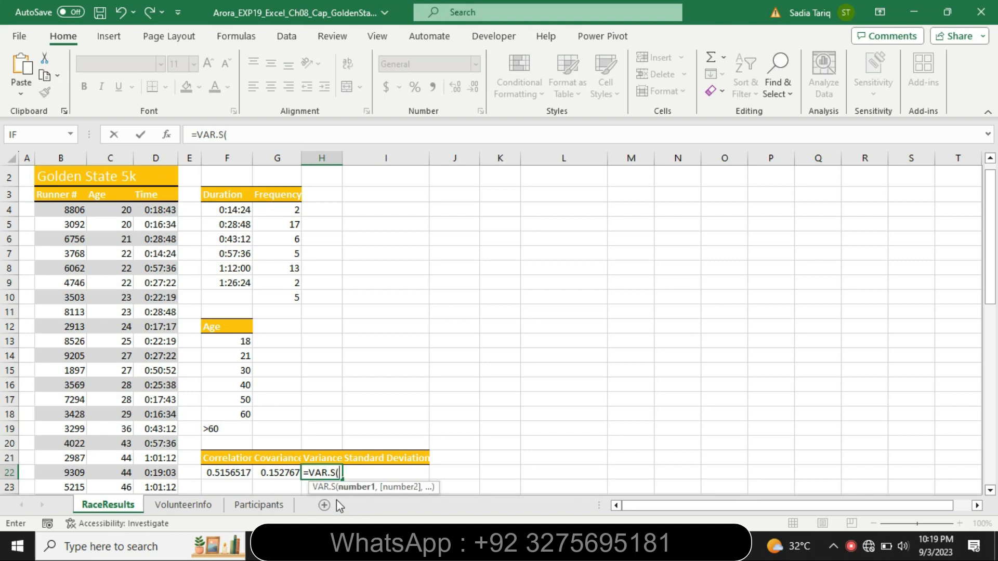
pyautogui.click(243, 134)
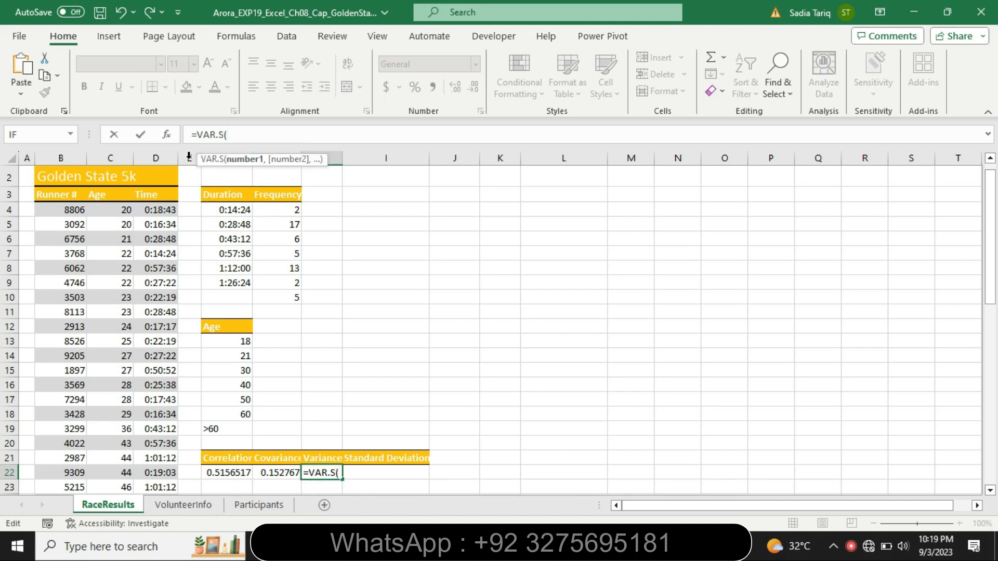
pyautogui.moveTo(119, 209); pyautogui.dragTo(112, 435)
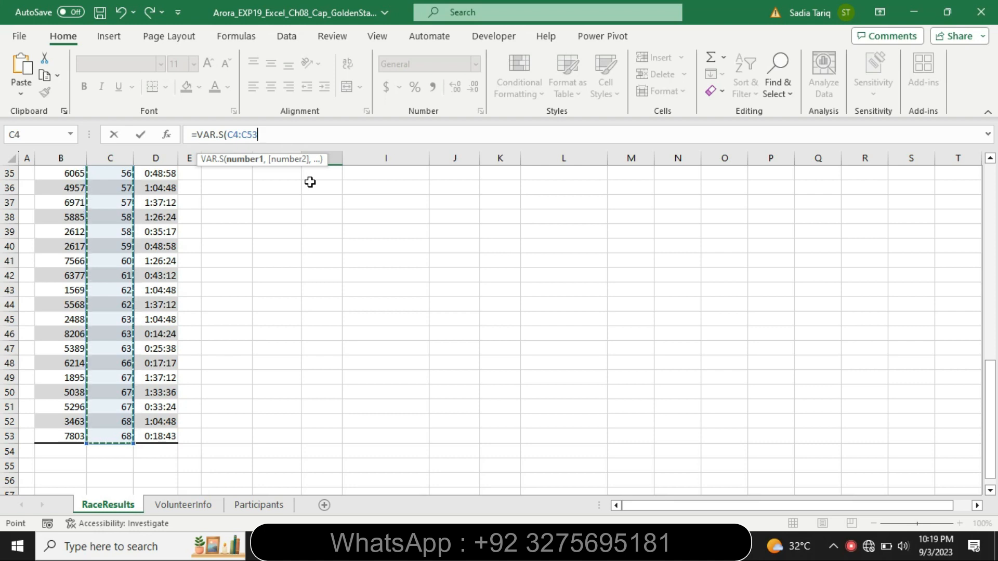
pyautogui.press('Return')
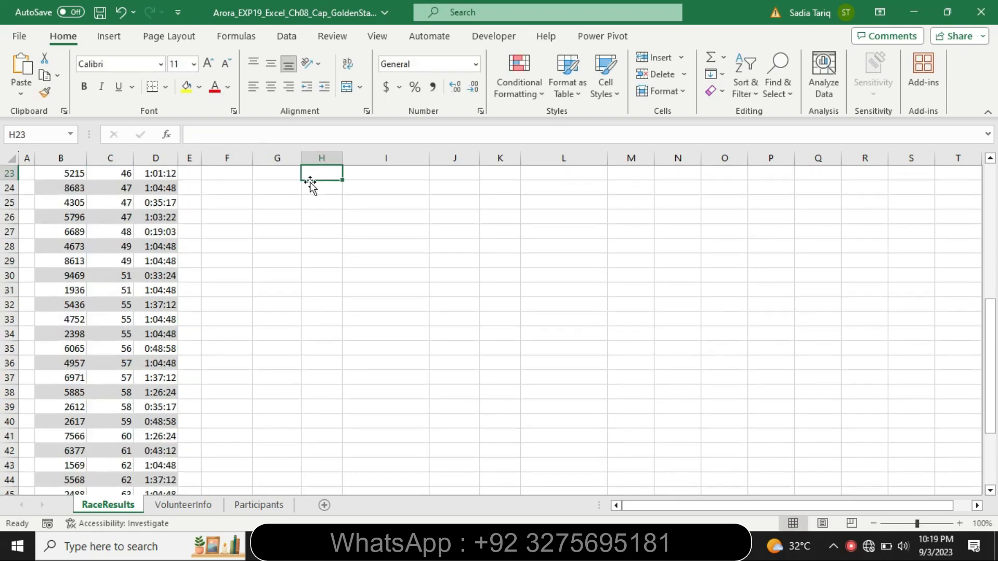
pyautogui.moveTo(993, 333); pyautogui.dragTo(993, 229)
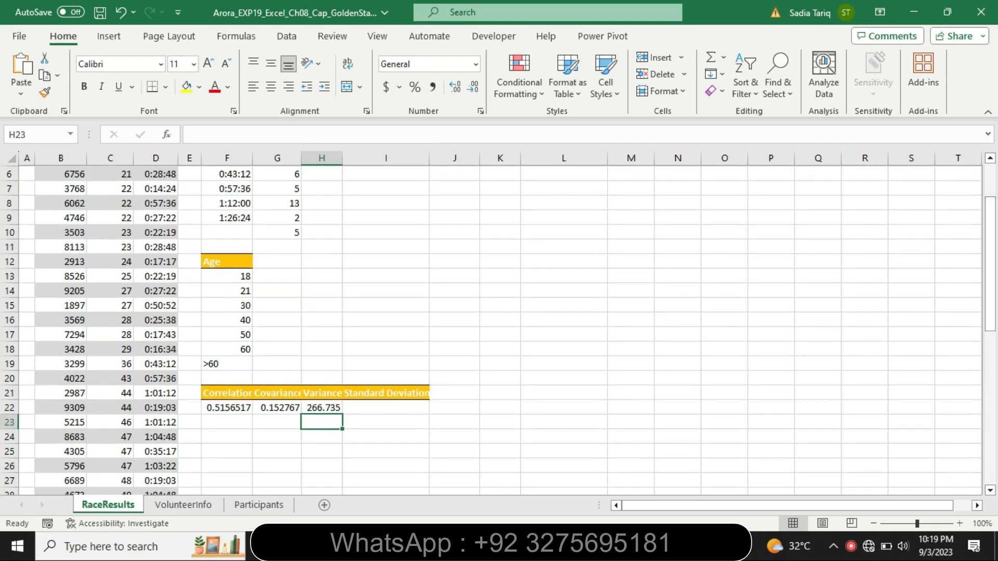
# Step: Switch to the Word instructions, set the step 5 instruction back to font size 9 and remove its highlight
pyautogui.click(622, 547)
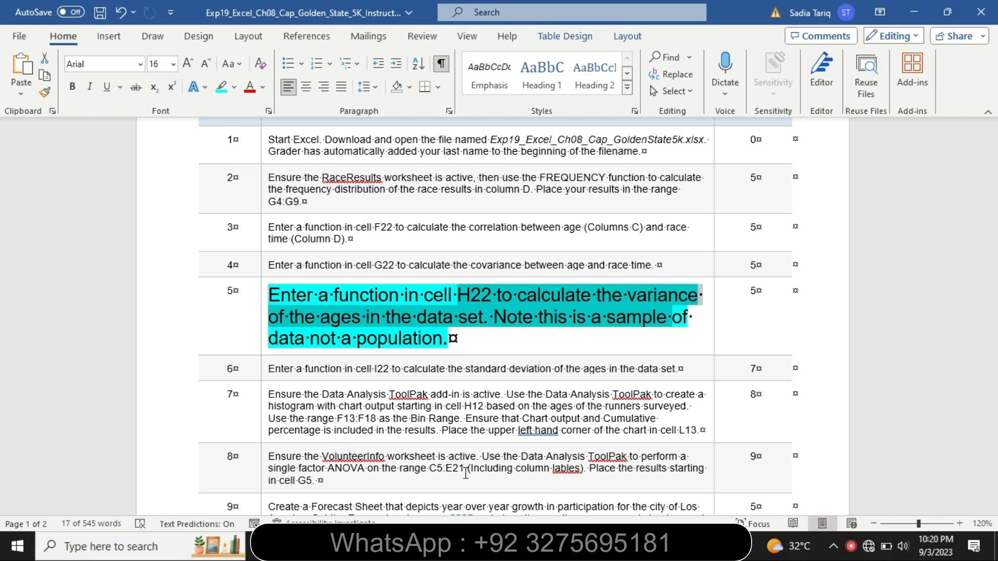
pyautogui.click(262, 334)
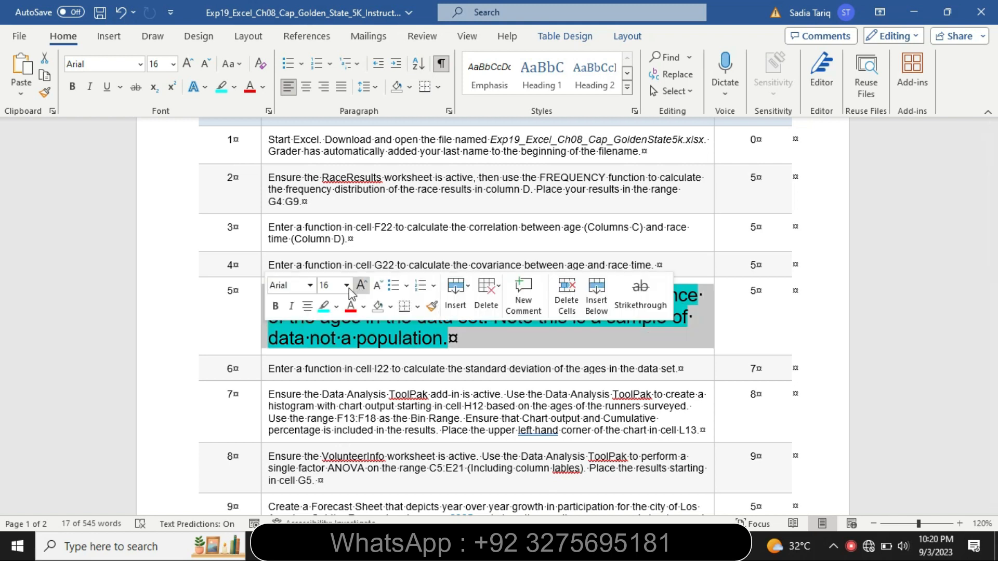
pyautogui.click(347, 286)
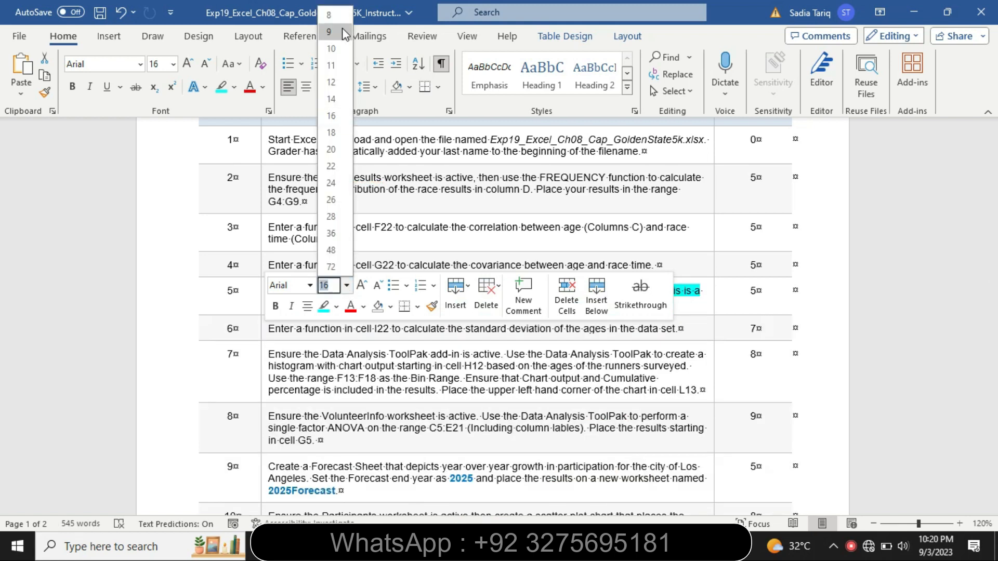
pyautogui.click(343, 32)
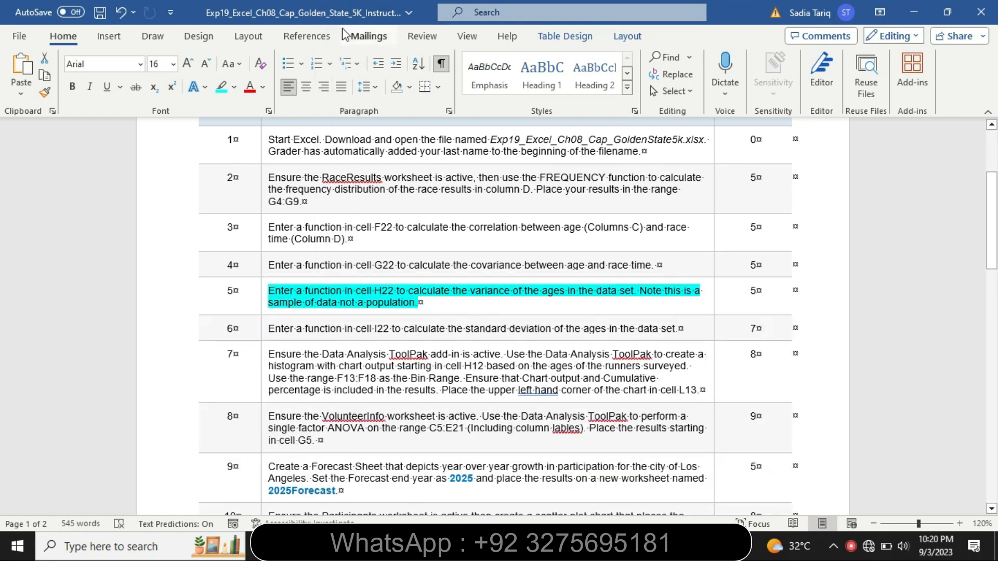
pyautogui.click(235, 87)
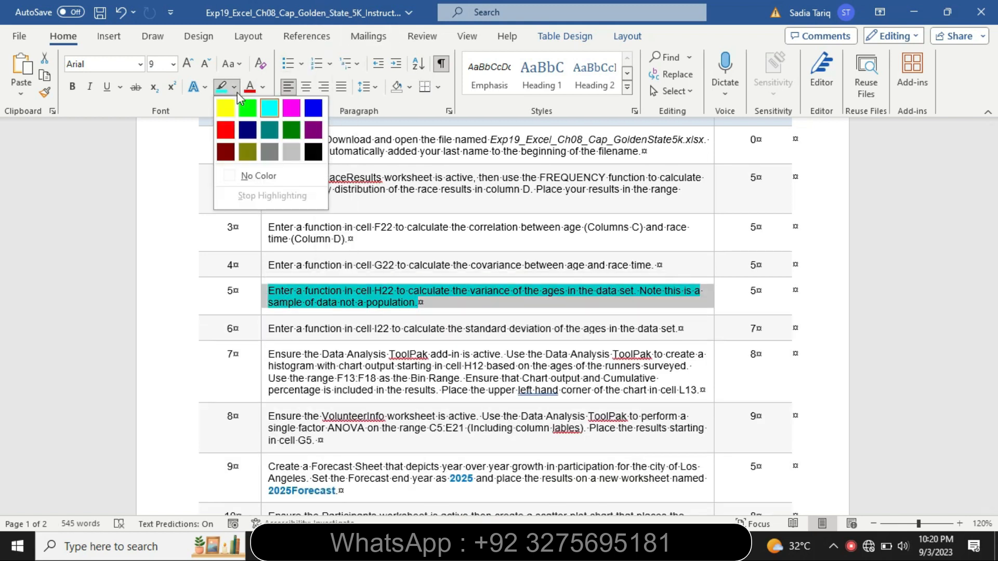
pyautogui.click(250, 174)
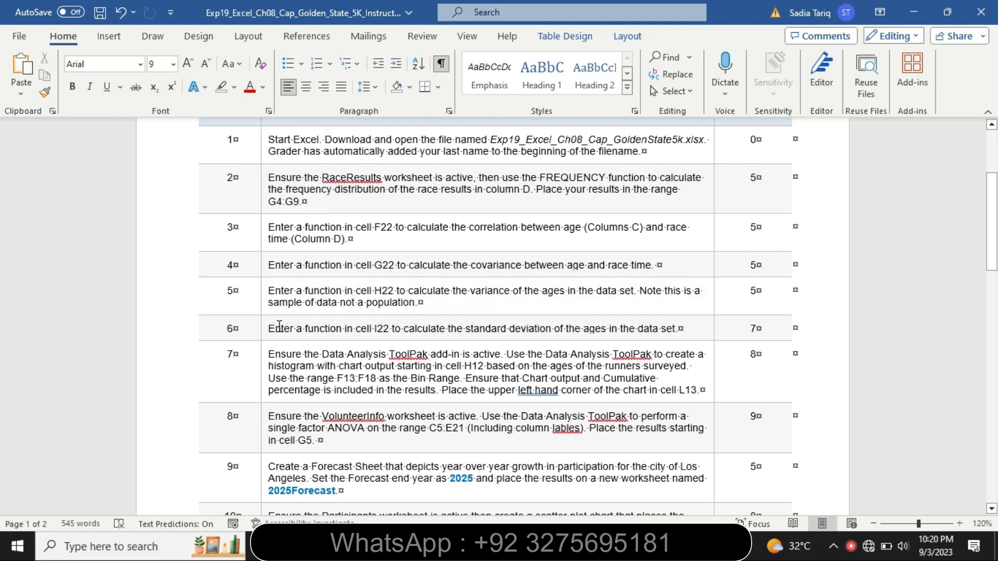
# Step: Enlarge the step 6 instruction about the standard deviation function in cell I22 to font size 16 and highlight it in yellow
pyautogui.click(265, 334)
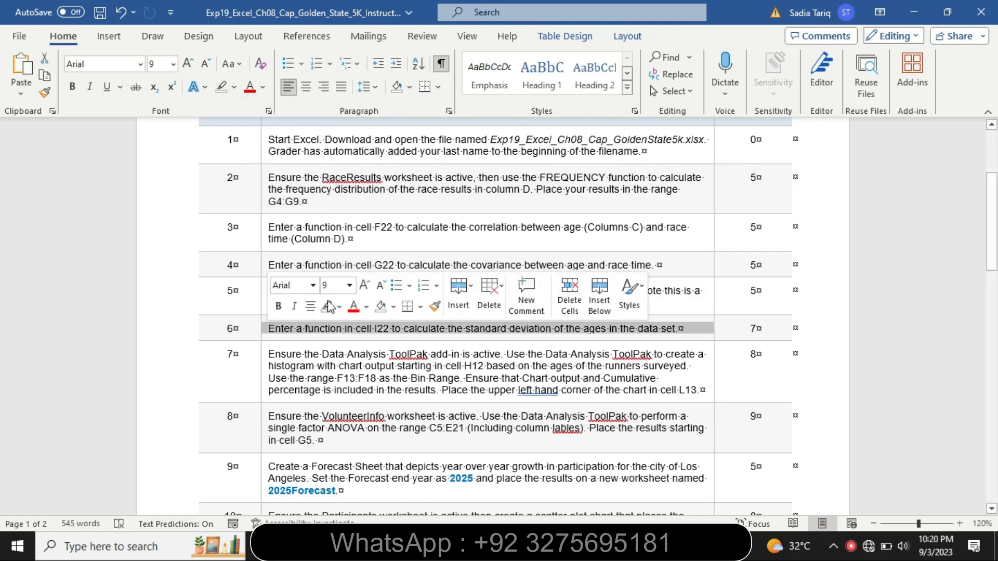
pyautogui.click(349, 285)
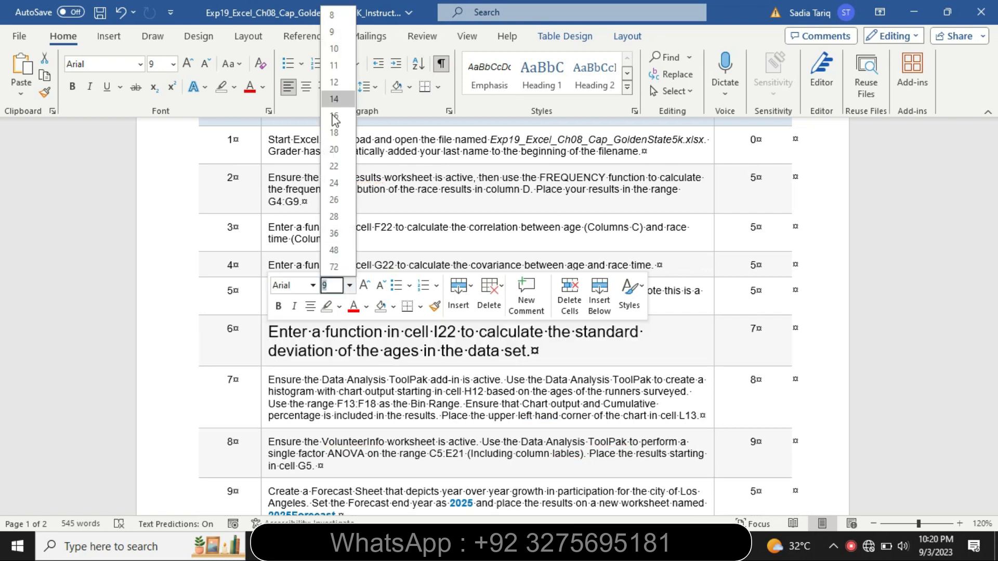
pyautogui.click(333, 115)
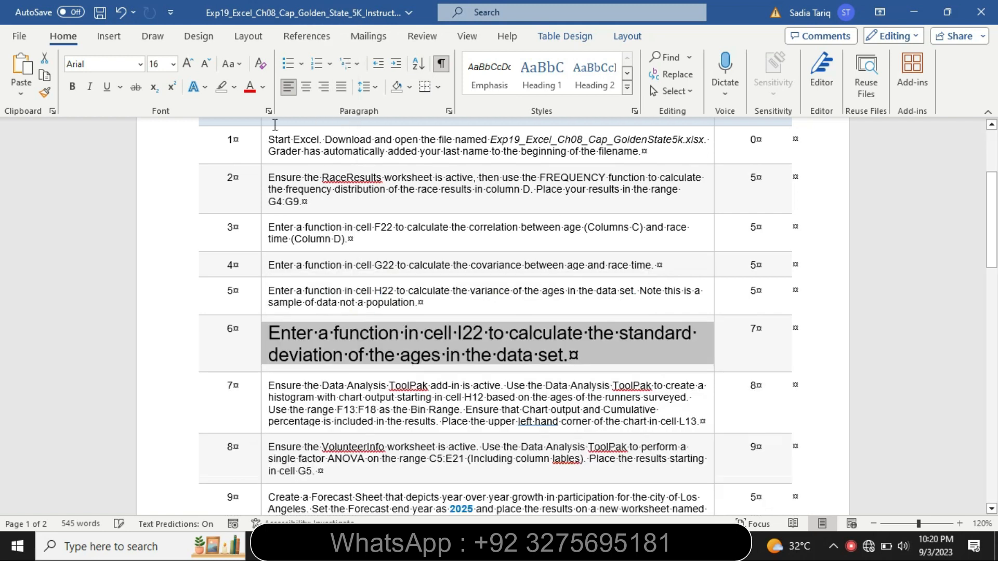
pyautogui.click(234, 86)
pyautogui.click(230, 107)
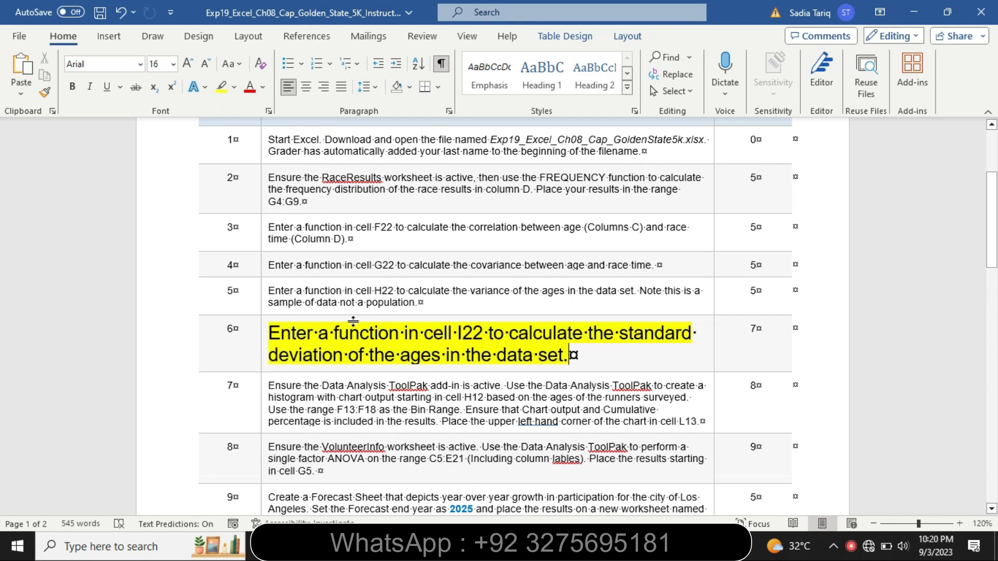
# Step: Recolour the highlight of the whole step 6 instruction to turquoise
pyautogui.moveTo(273, 331); pyautogui.dragTo(643, 356)
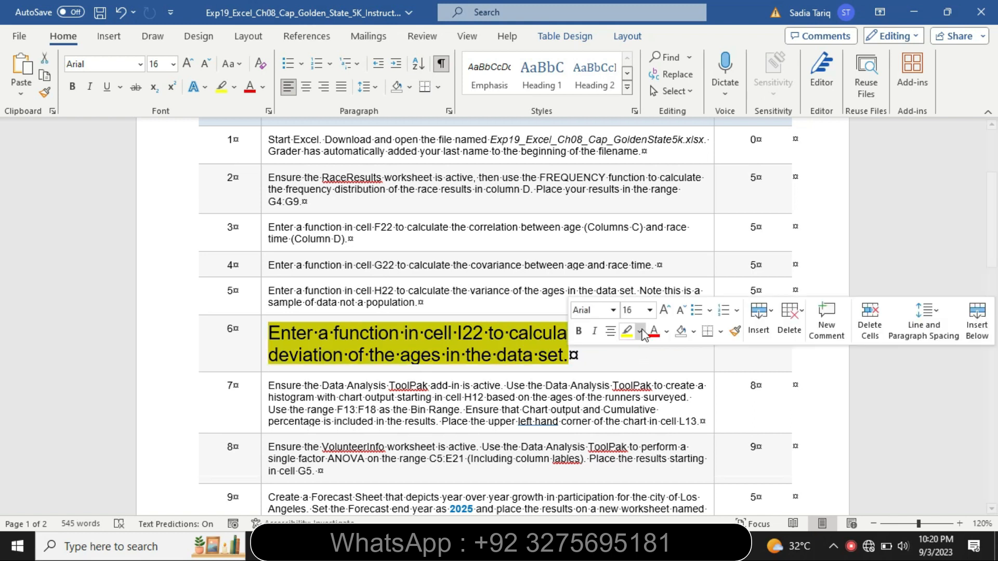
pyautogui.click(640, 332)
pyautogui.click(676, 353)
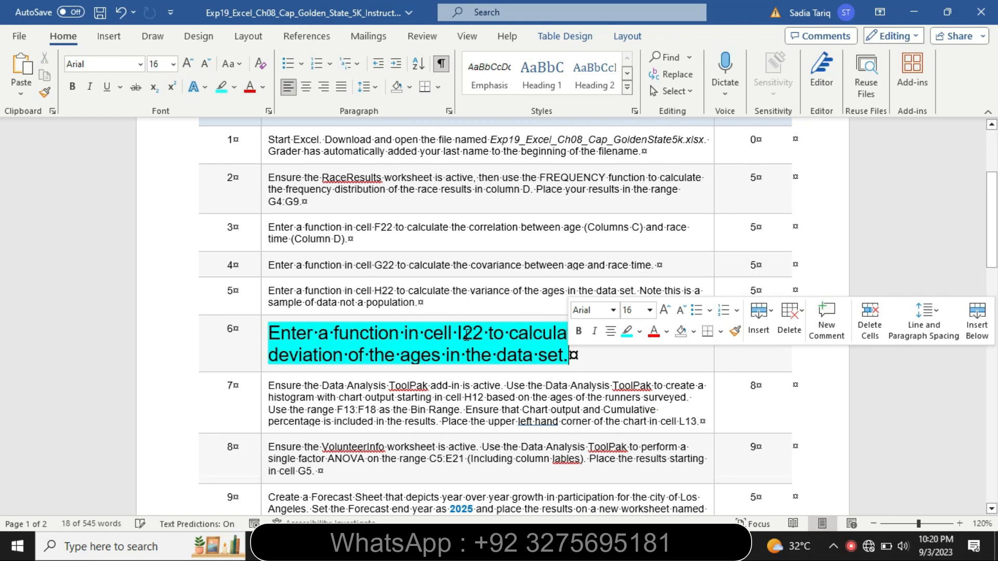
pyautogui.click(461, 333)
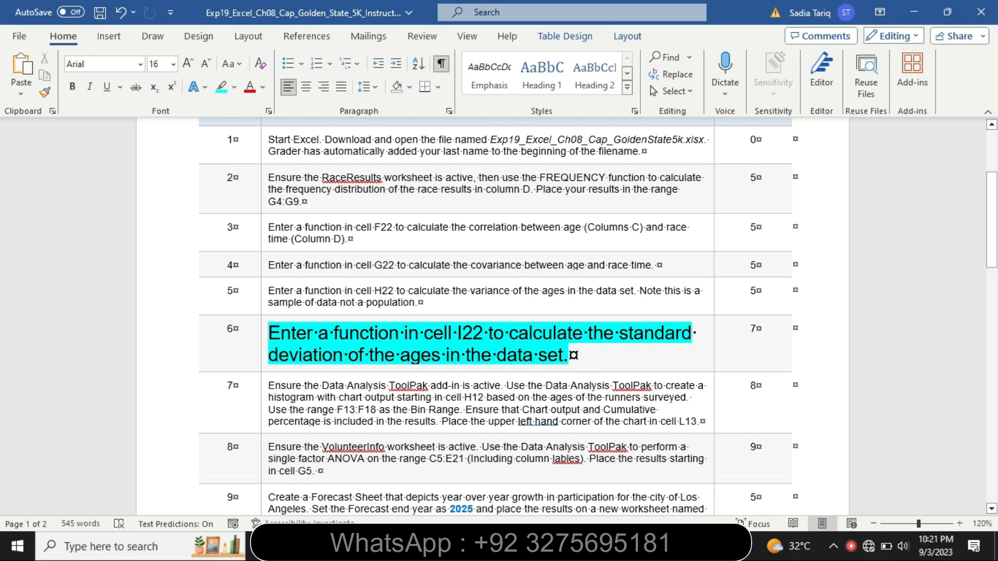
# Step: Switch to the Excel workbook, begin a formula in cell I22 of RaceResults, and recheck the step 6 standard deviation instruction in Word
pyautogui.hotkey('alt', 'Tab')
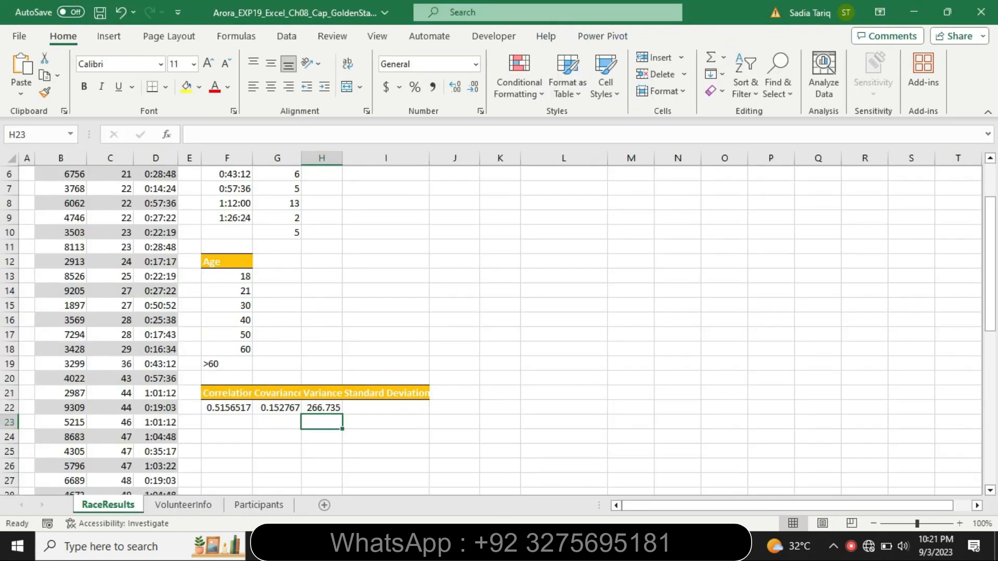
pyautogui.click(356, 407)
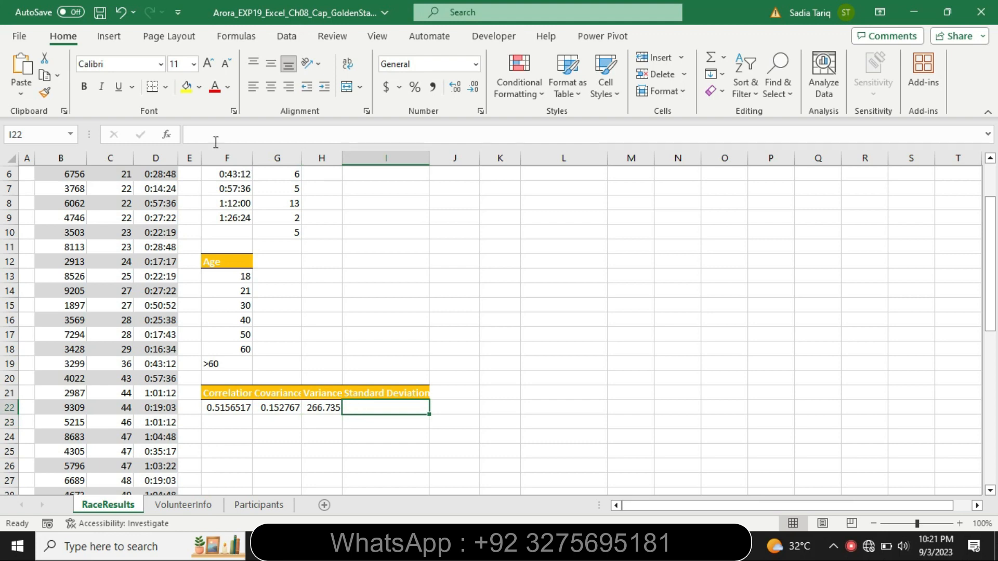
pyautogui.click(216, 135)
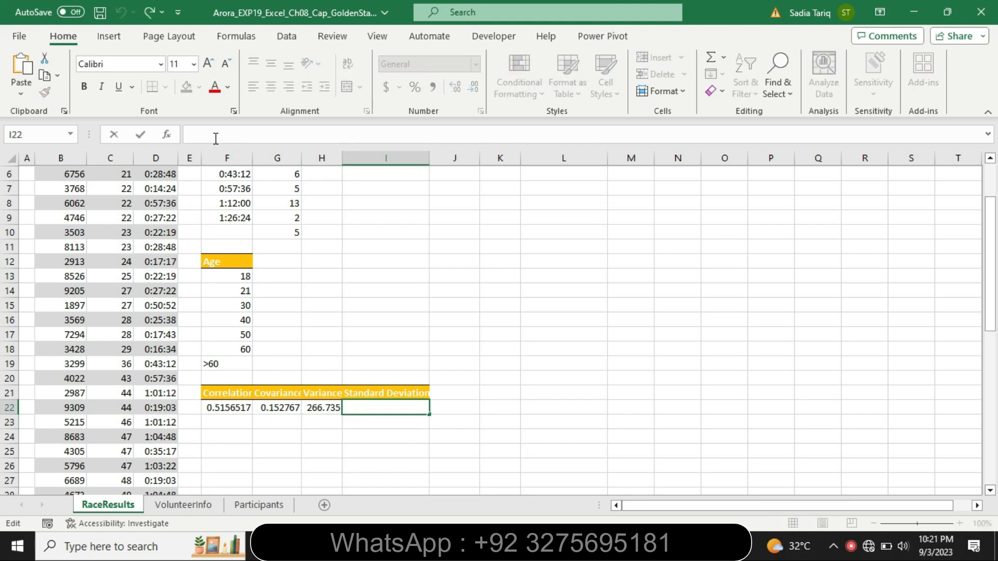
pyautogui.write('=')
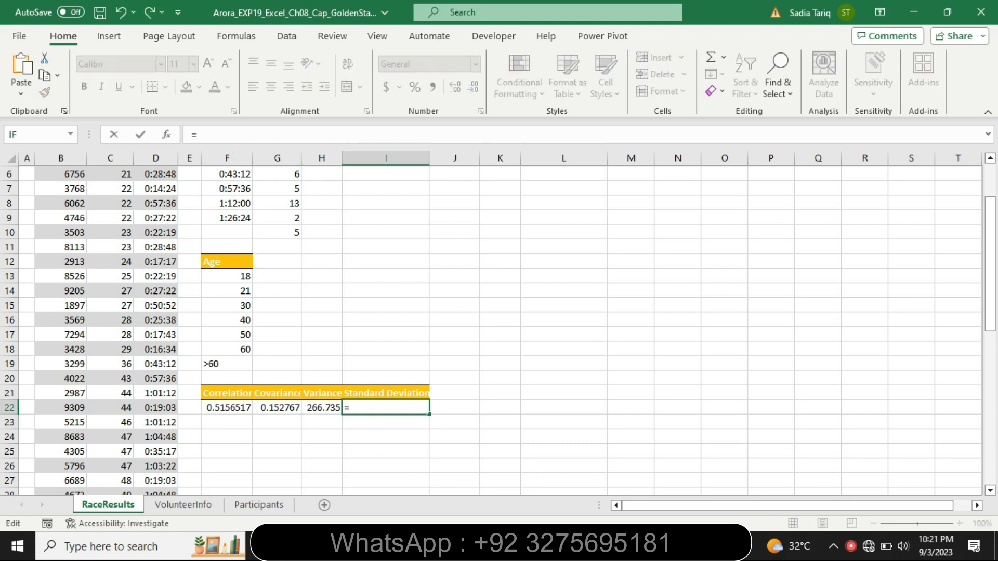
pyautogui.hotkey('alt', 'Tab')
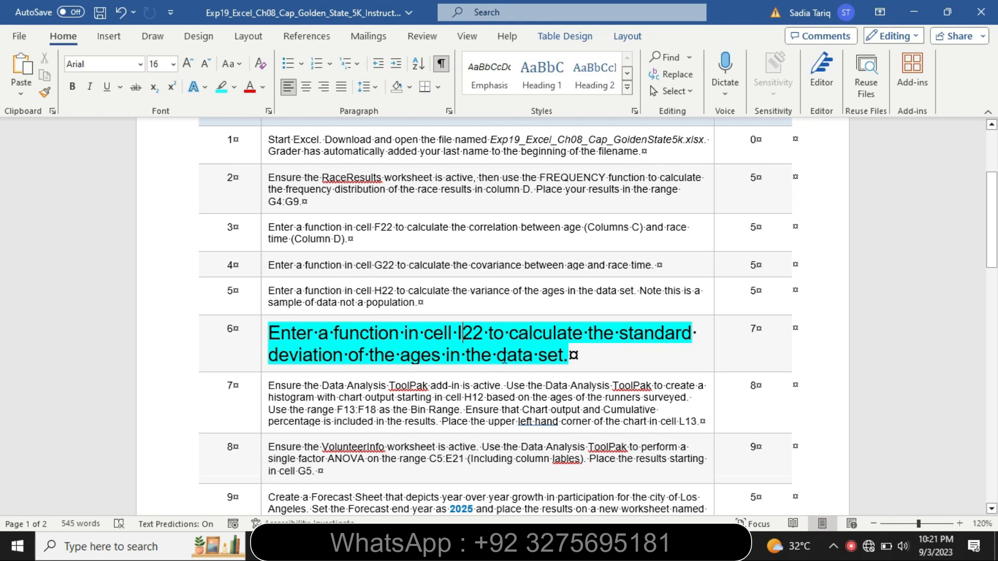
pyautogui.moveTo(270, 355); pyautogui.dragTo(382, 359)
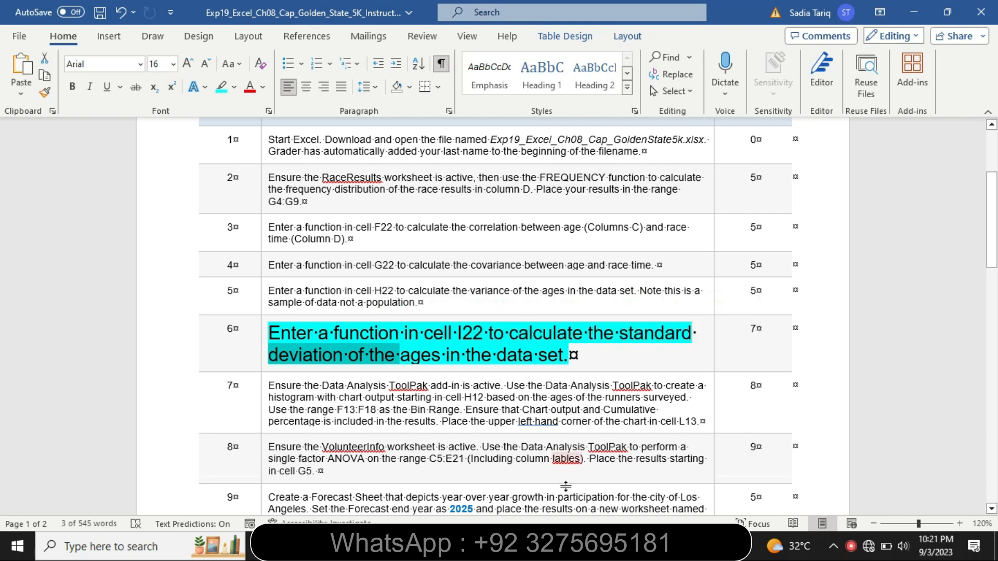
# Step: Return to the Excel workbook and complete the formula in cell I22 as =STDEV.S(C4:C53)
pyautogui.hotkey('alt', 'Tab')
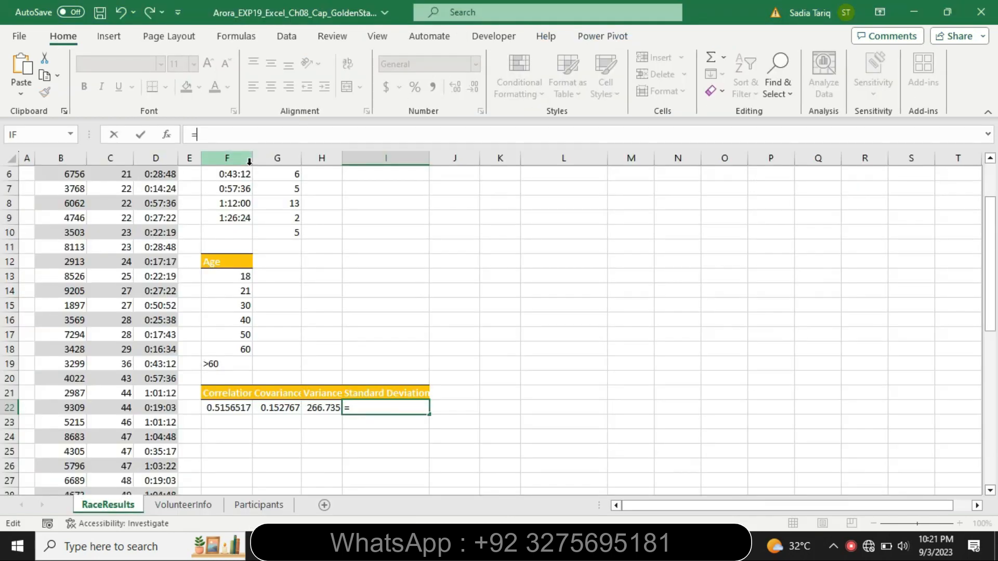
pyautogui.write('S')
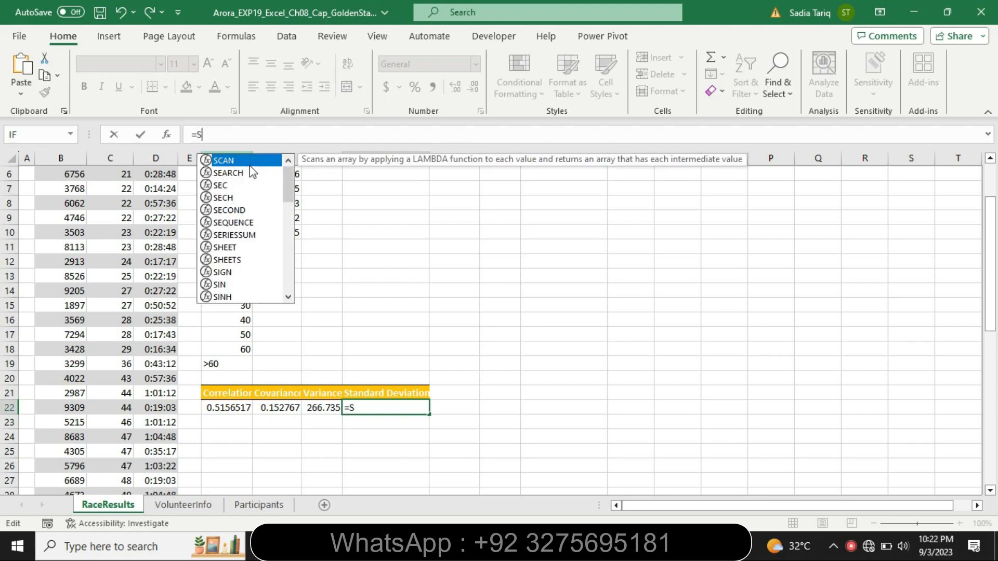
pyautogui.write('t')
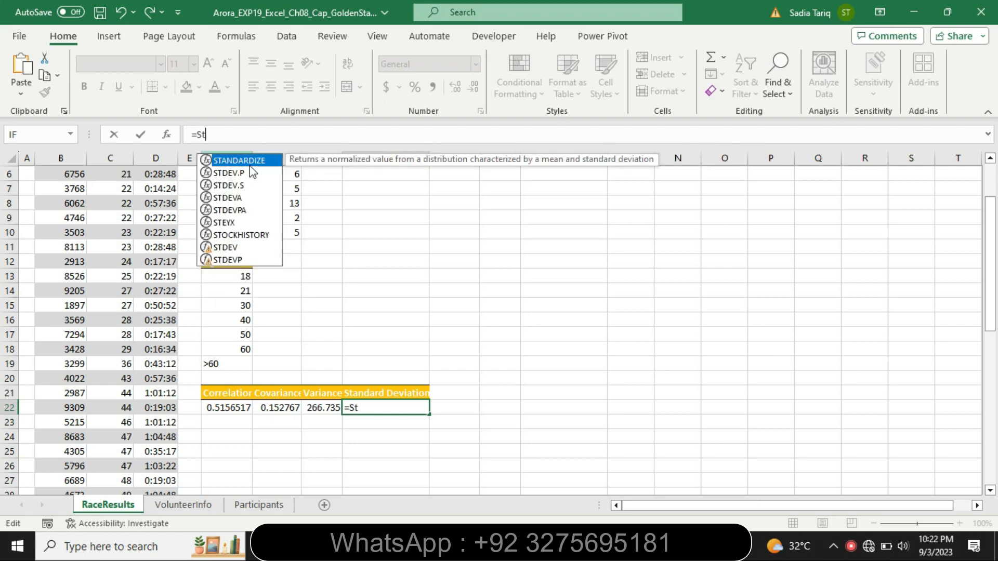
pyautogui.write('de')
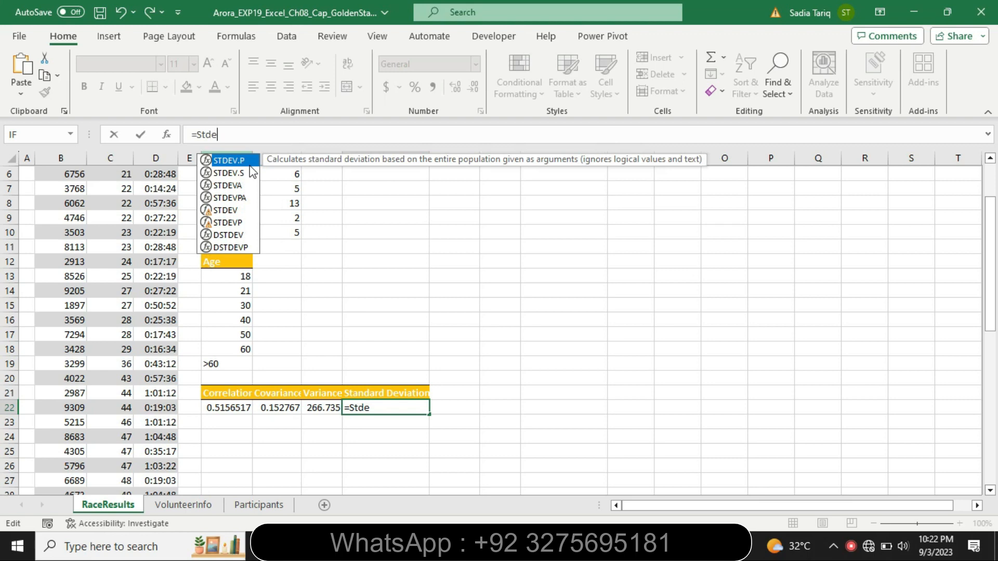
pyautogui.doubleClick(234, 173)
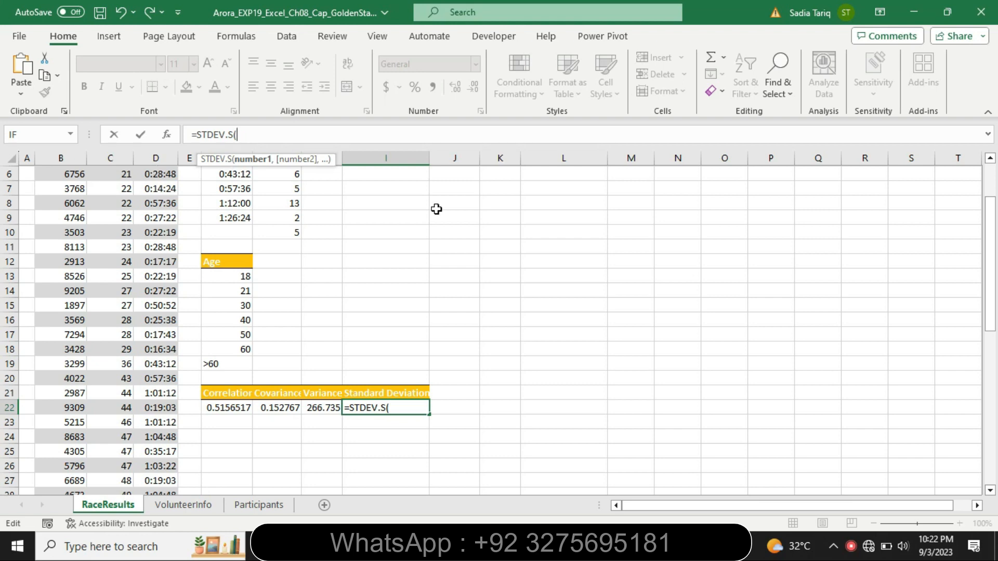
pyautogui.moveTo(993, 255); pyautogui.dragTo(993, 223)
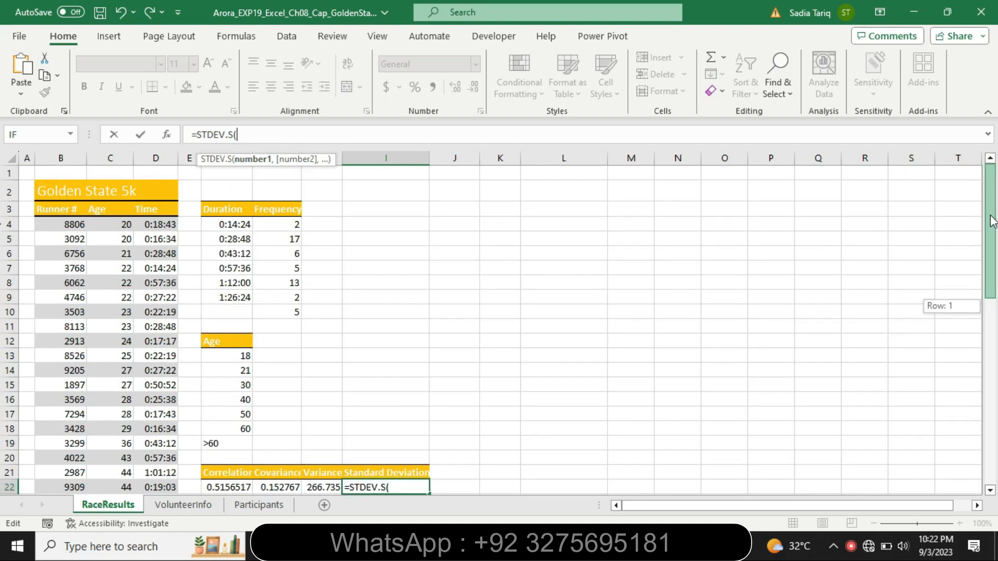
pyautogui.moveTo(121, 224); pyautogui.dragTo(119, 446)
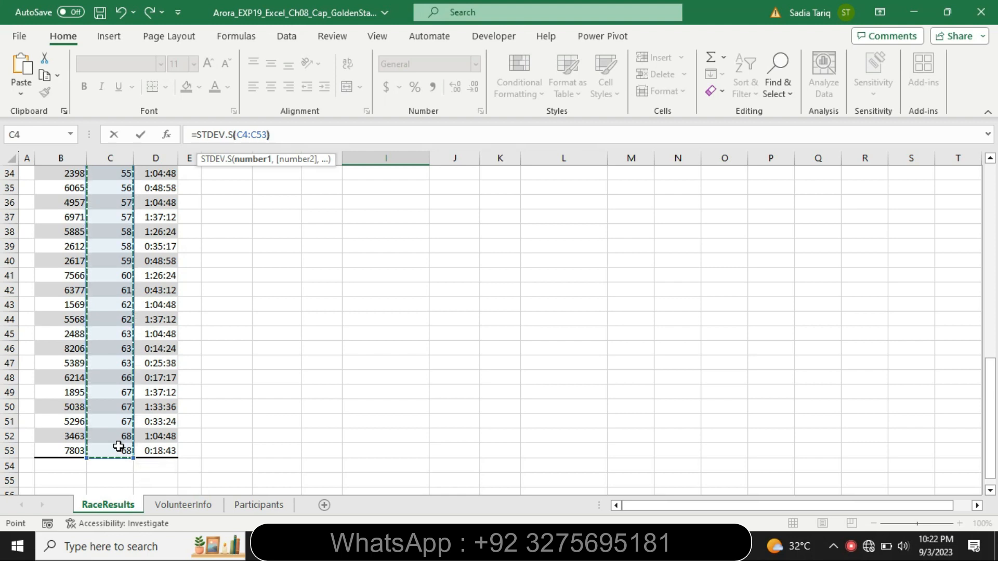
pyautogui.write(')')
pyautogui.press('Return')
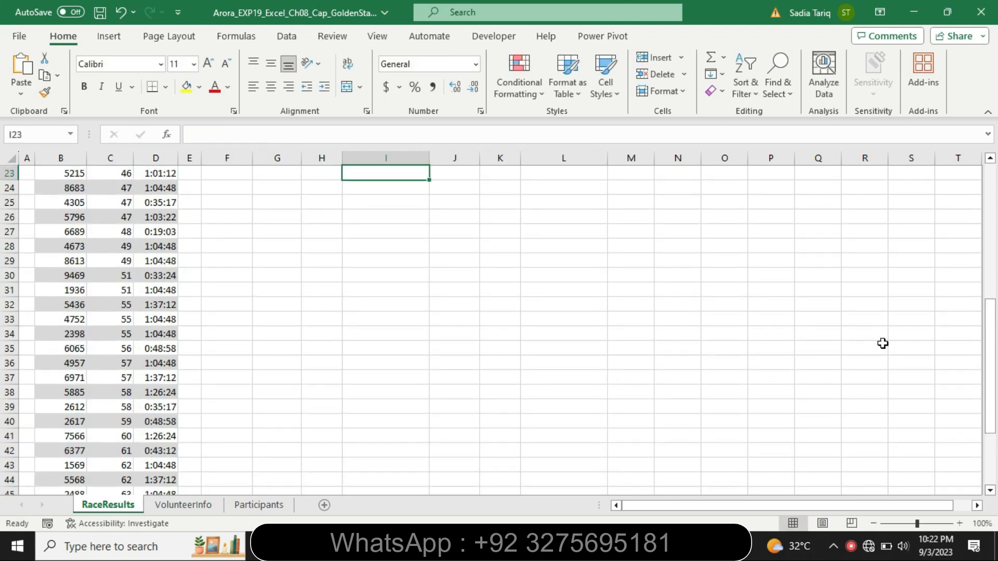
pyautogui.moveTo(982, 356); pyautogui.dragTo(947, 210)
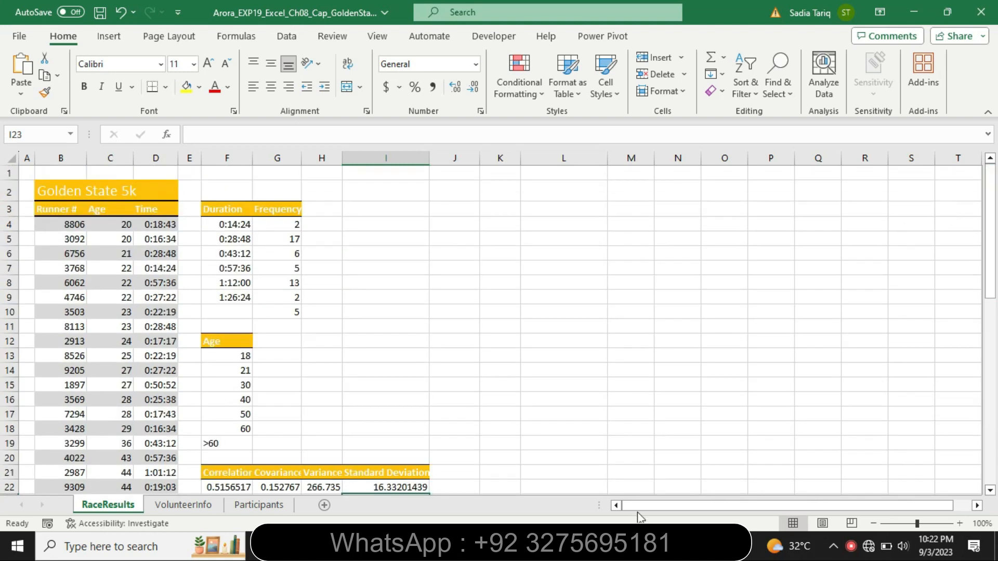
# Step: Switch to the Word instructions, set the step 6 instruction back to font size 9 and remove its highlight
pyautogui.hotkey('alt', 'Tab')
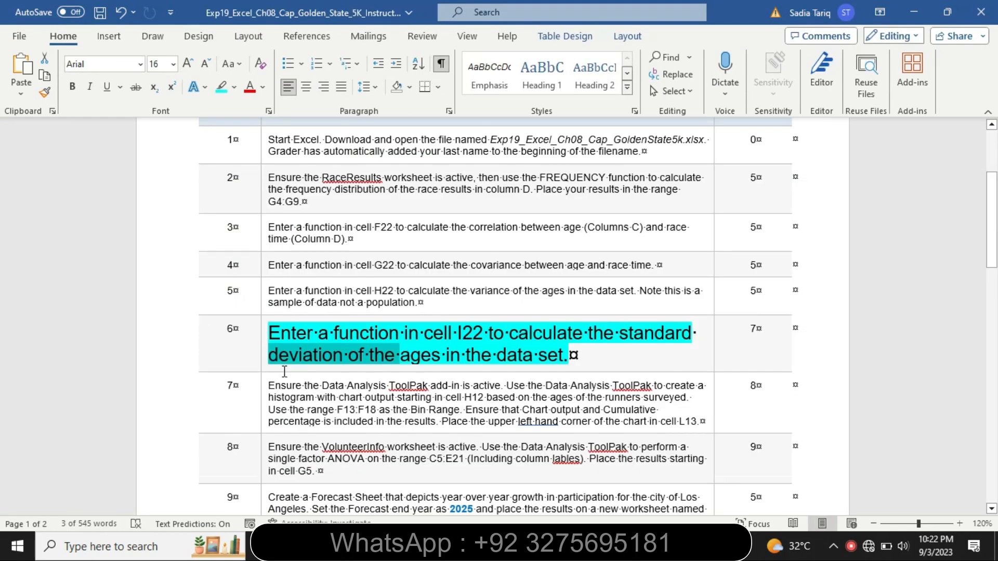
pyautogui.click(263, 367)
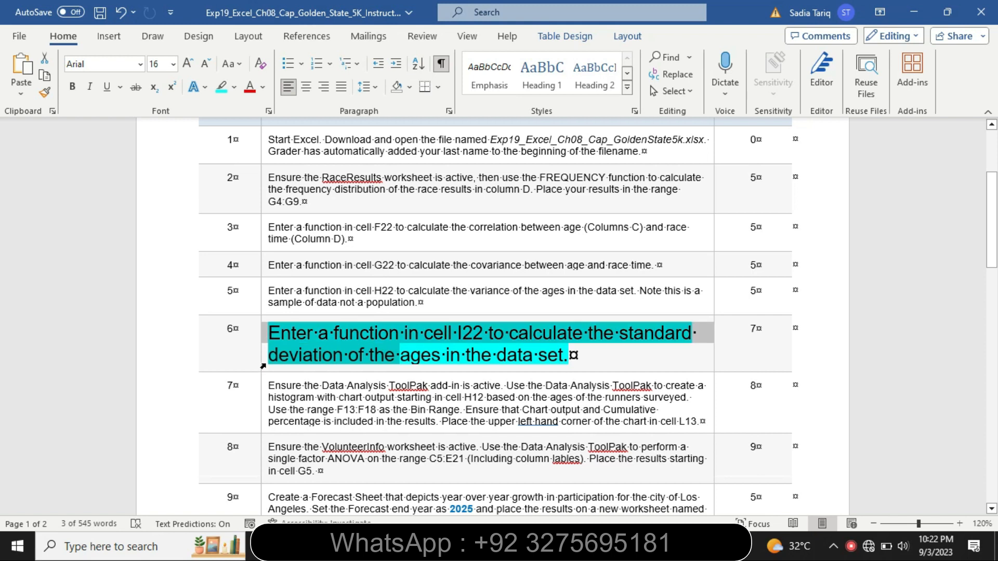
pyautogui.click(348, 317)
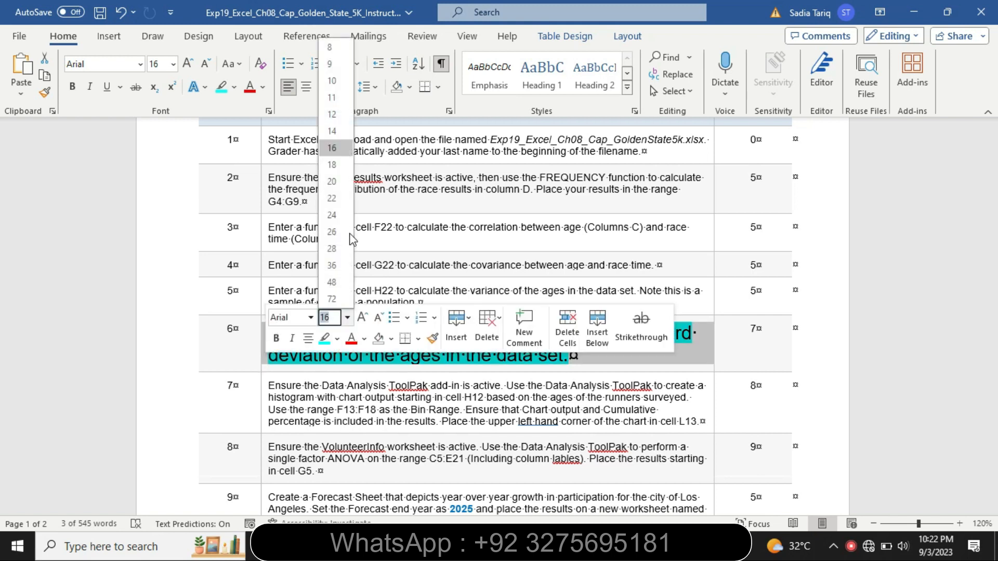
pyautogui.click(333, 68)
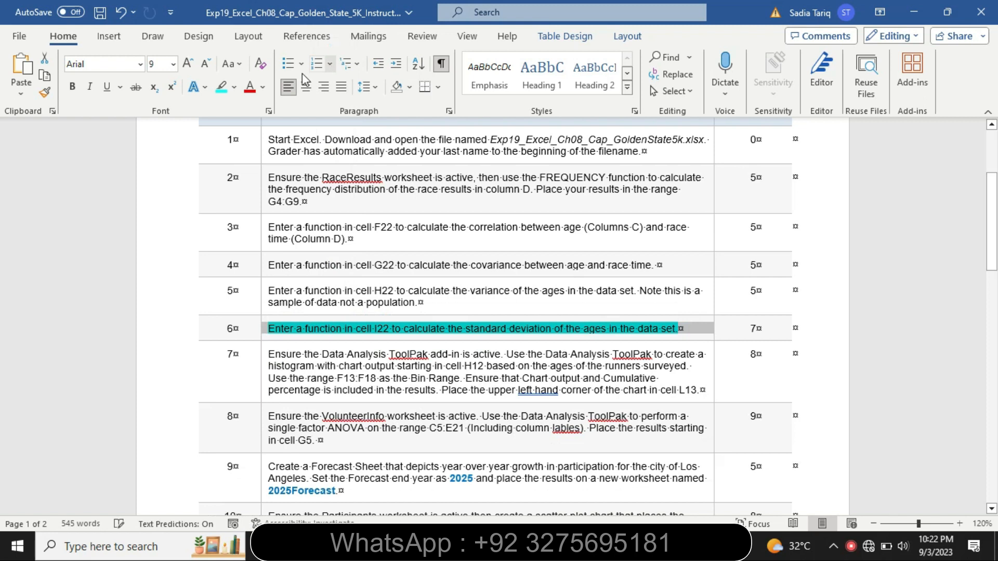
pyautogui.click(234, 87)
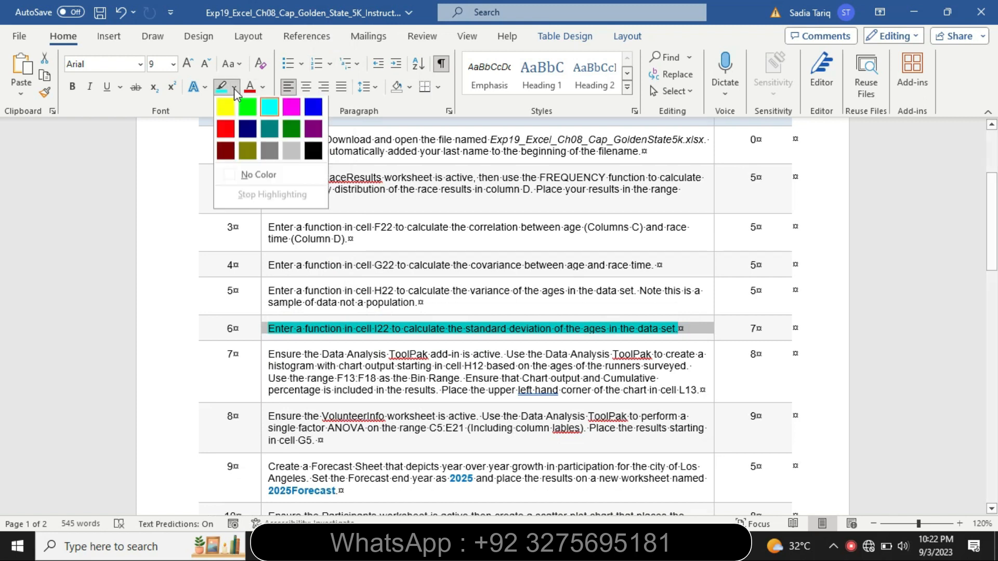
pyautogui.click(243, 175)
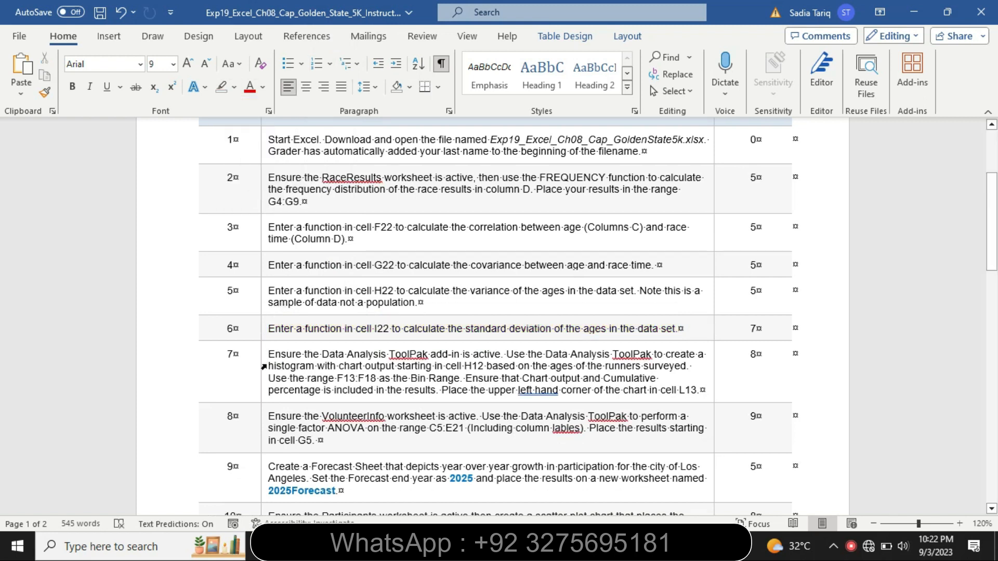
# Step: Enlarge the step 7 instruction about the Data Analysis ToolPak histogram to font size 16
pyautogui.click(263, 367)
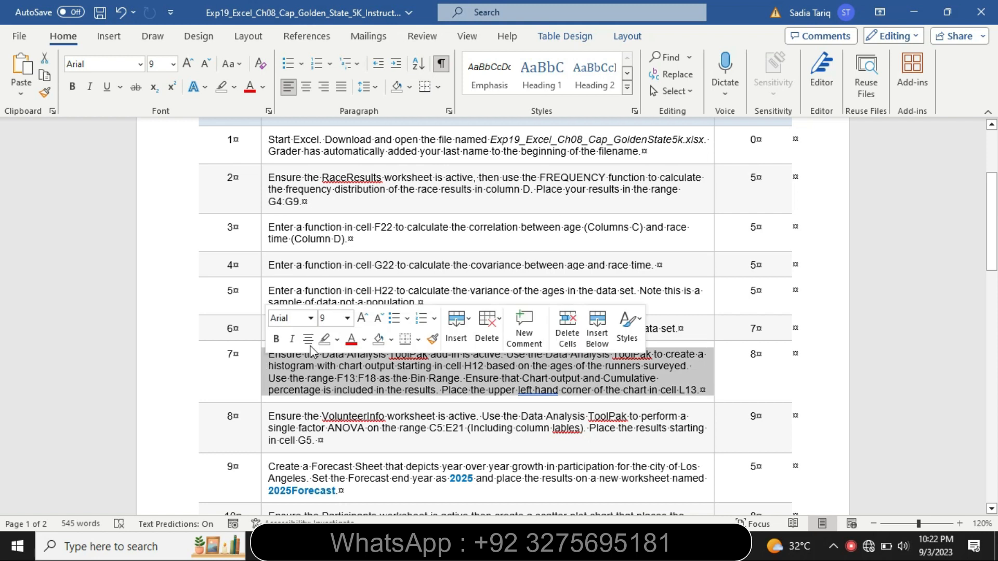
pyautogui.click(347, 318)
pyautogui.click(333, 148)
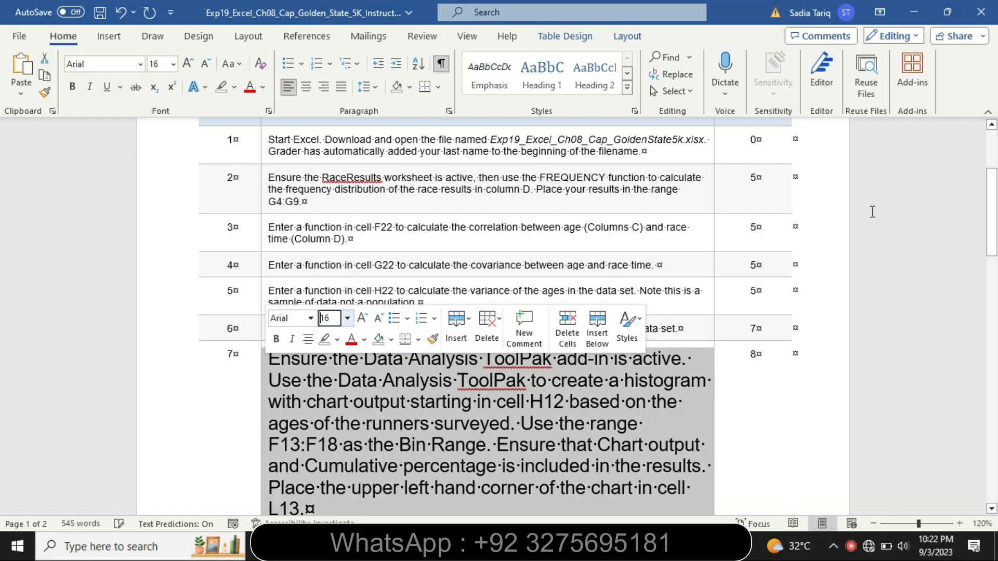
pyautogui.moveTo(997, 183); pyautogui.dragTo(996, 205)
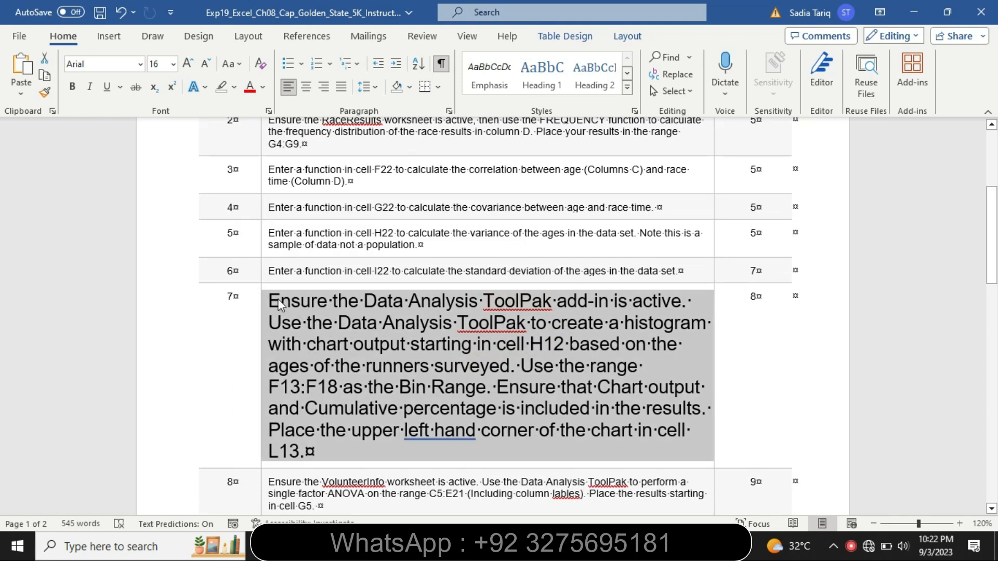
# Step: Highlight the step 7 text from "Ensure the Data Analysis ToolPak" through "F13:F18 as the Bin Range" in turquoise
pyautogui.click(275, 306)
pyautogui.moveTo(269, 301); pyautogui.dragTo(470, 386)
pyautogui.click(540, 360)
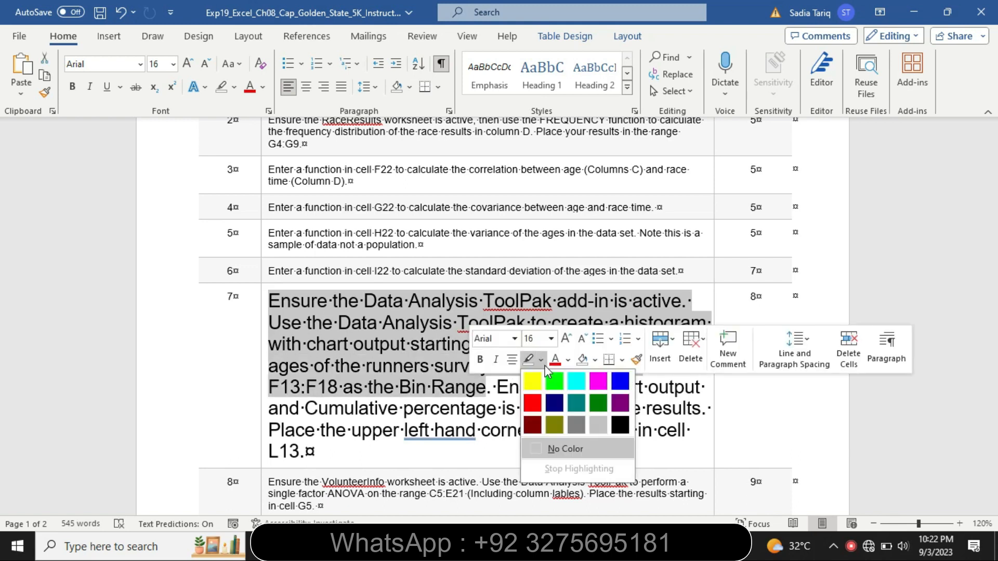
pyautogui.click(578, 381)
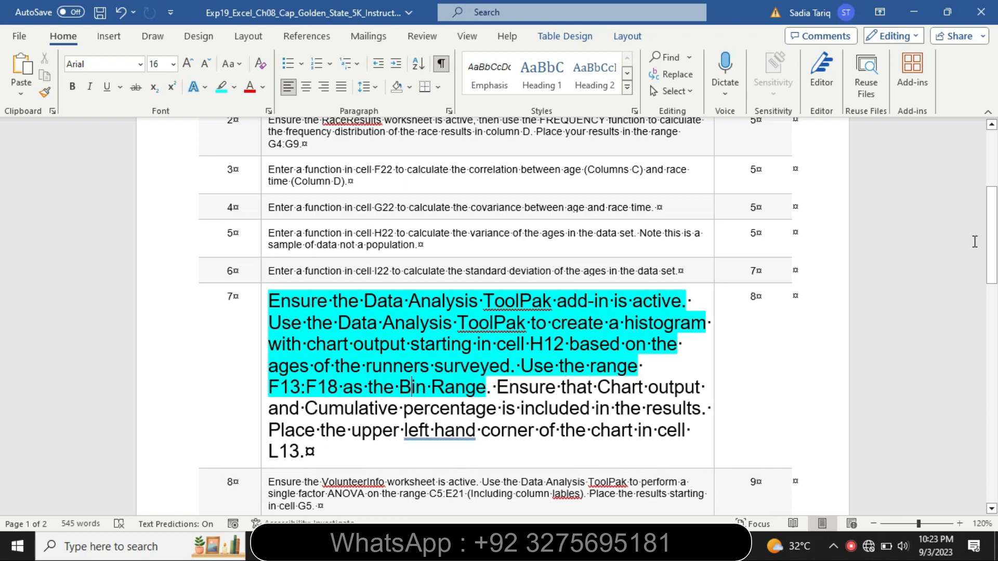
pyautogui.moveTo(992, 251); pyautogui.dragTo(988, 220)
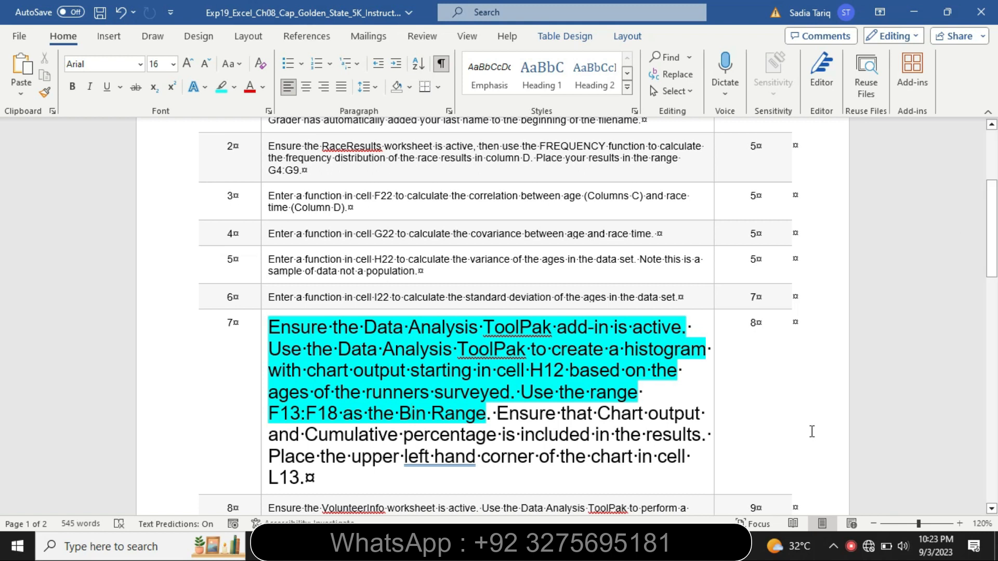
# Step: Switch to the Excel workbook and open the Data Analysis tools for the RaceResults worksheet
pyautogui.moveTo(658, 546)
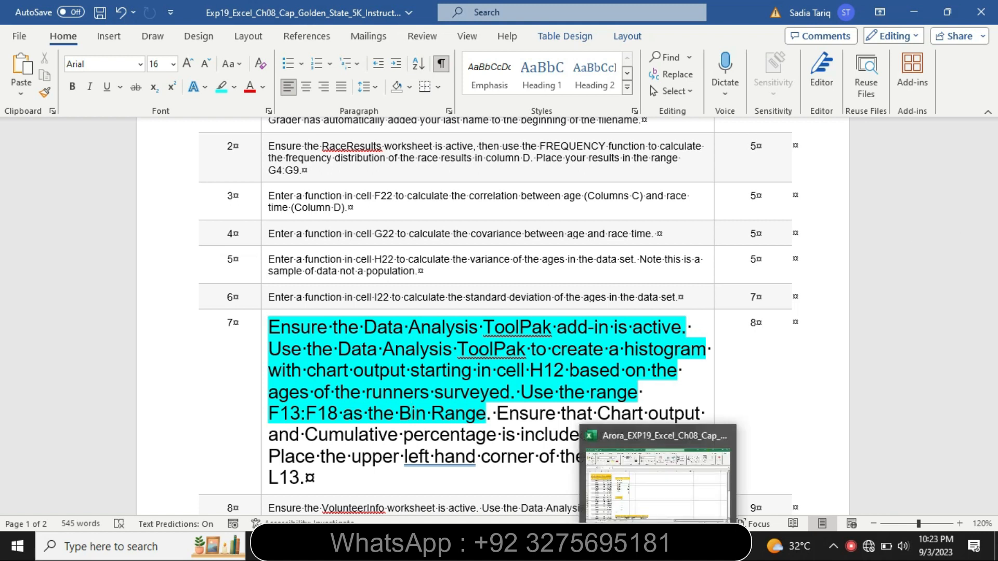
pyautogui.click(656, 485)
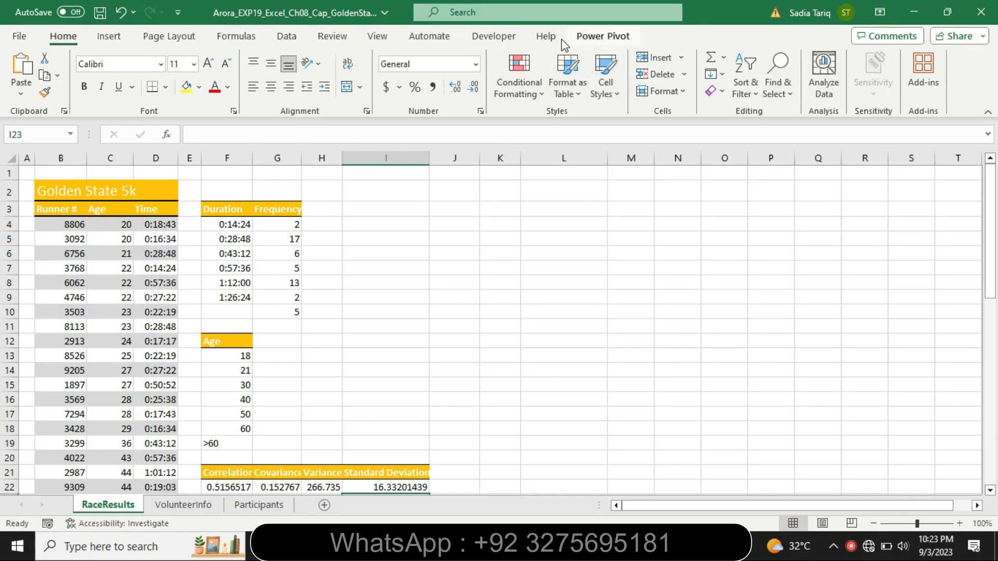
pyautogui.click(499, 39)
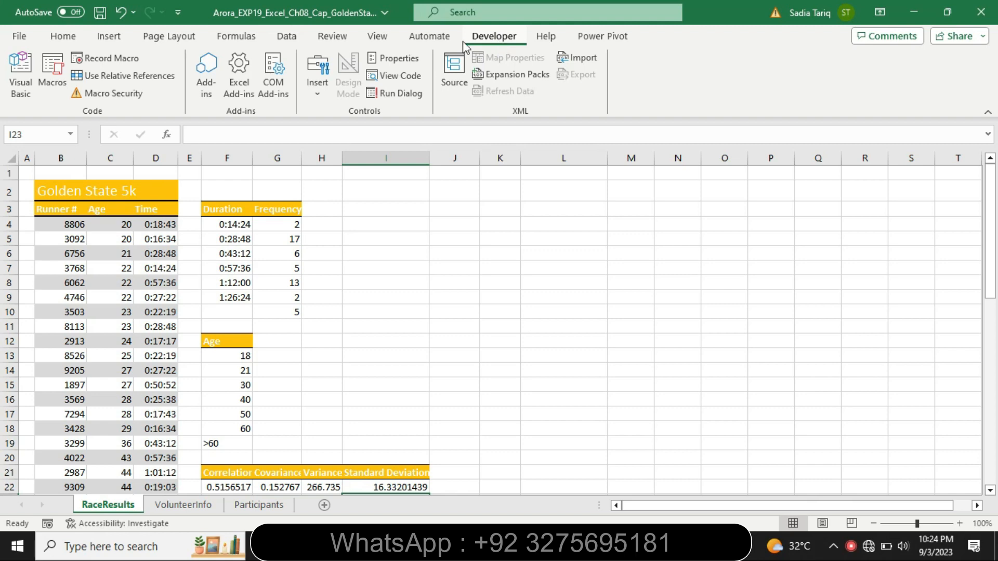
pyautogui.click(385, 41)
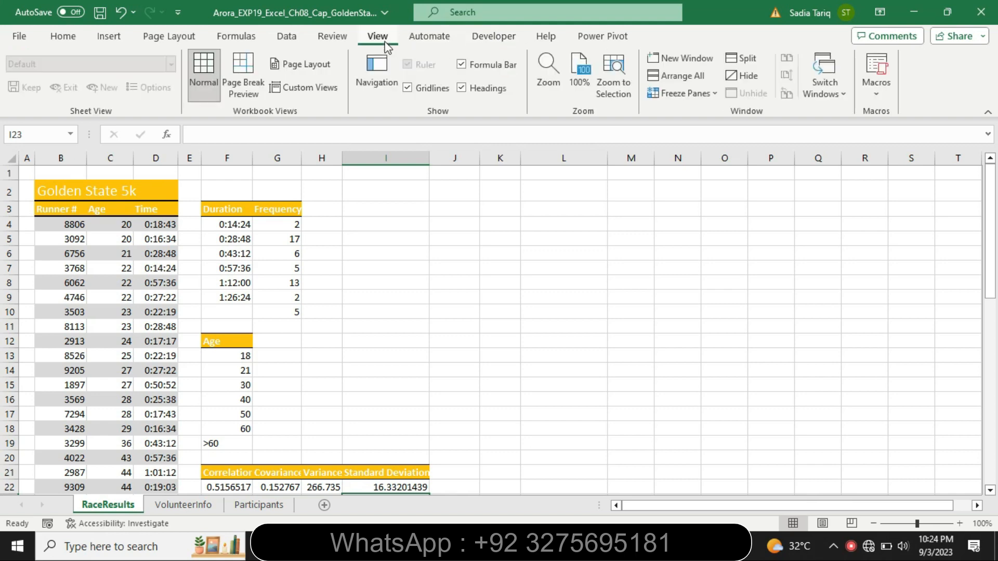
pyautogui.click(285, 42)
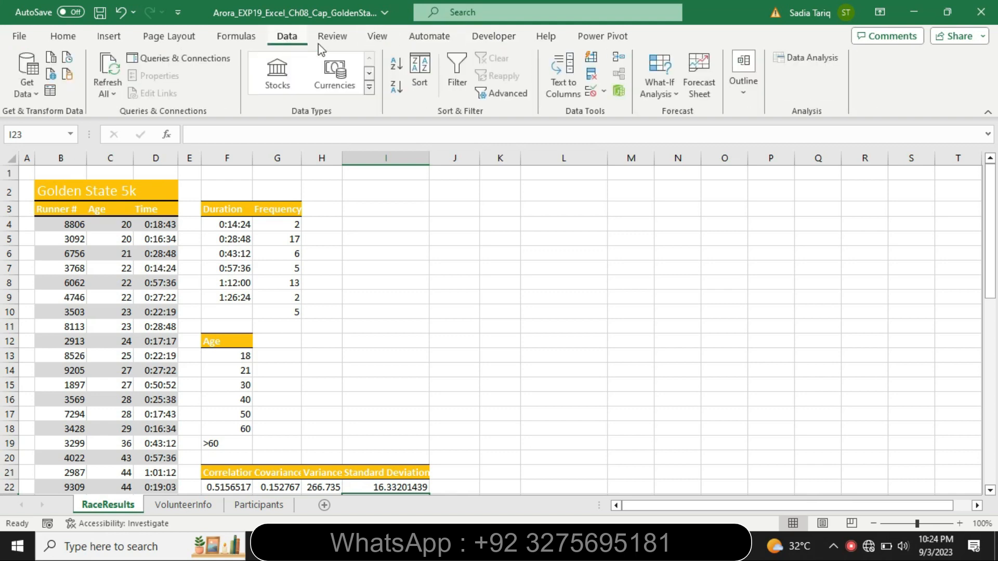
pyautogui.click(800, 59)
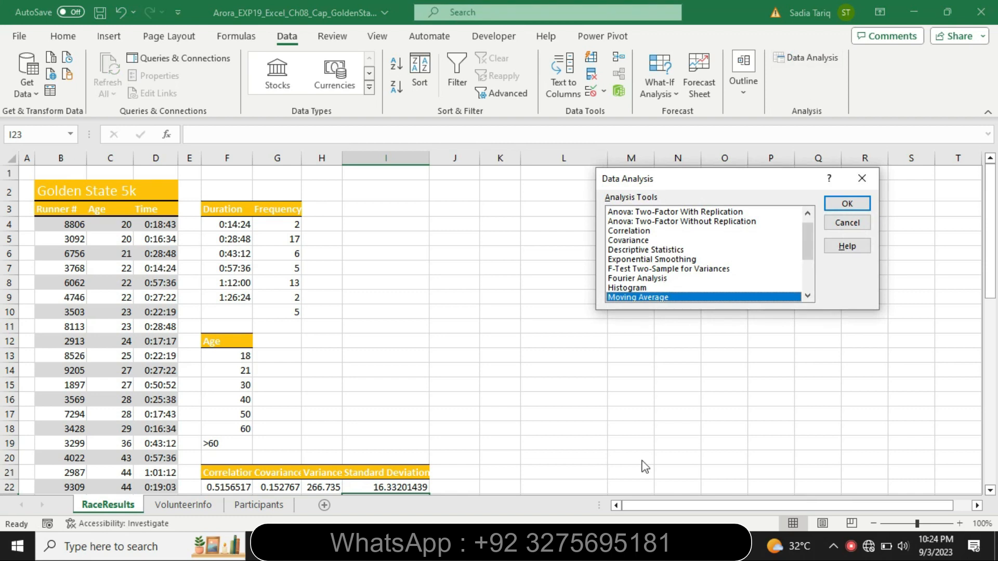
# Step: Check the step 7 histogram wording in the Word instructions and open the Histogram tool from Excel's Data Analysis list
pyautogui.click(621, 546)
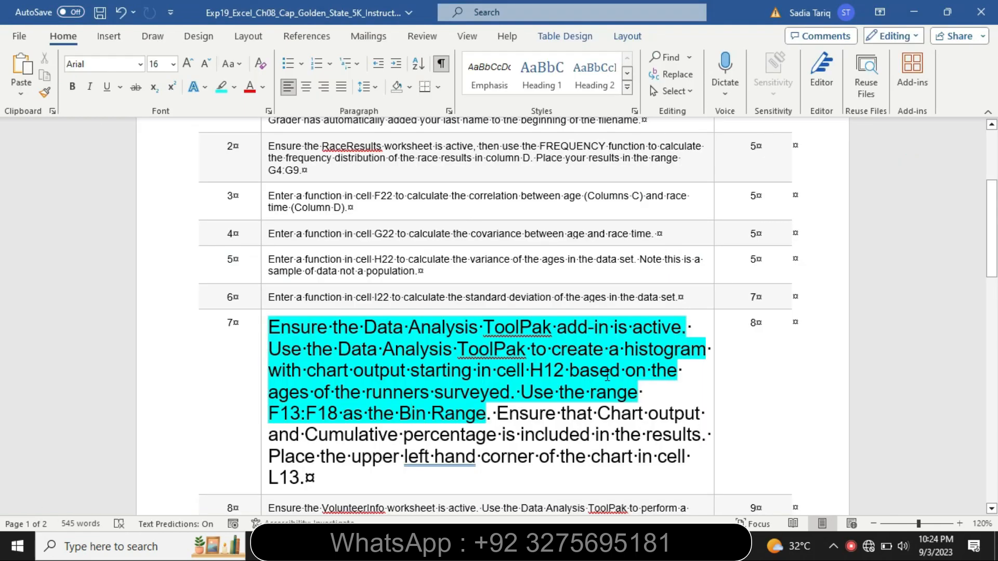
pyautogui.moveTo(556, 350); pyautogui.dragTo(672, 358)
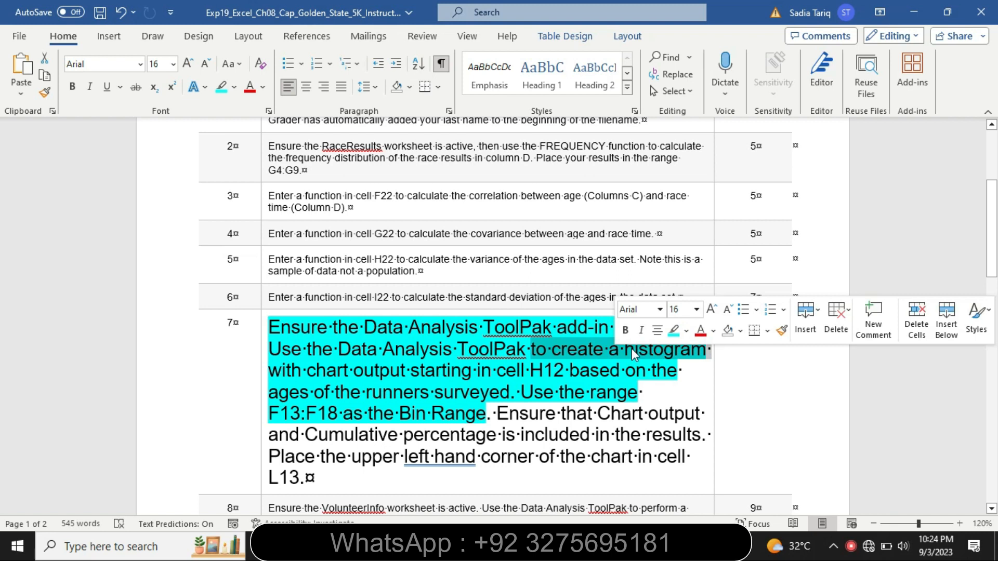
pyautogui.click(623, 543)
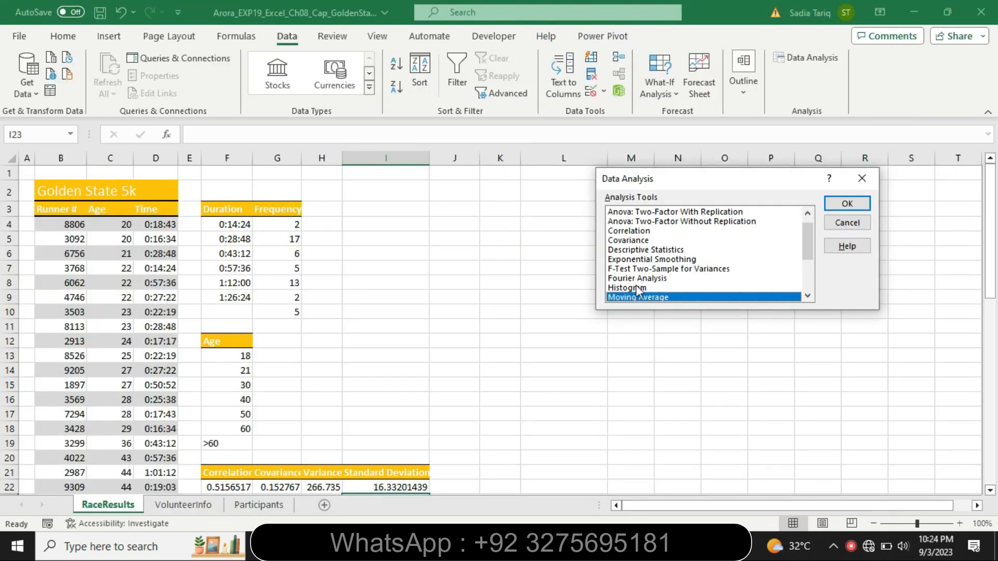
pyautogui.click(655, 287)
pyautogui.click(840, 206)
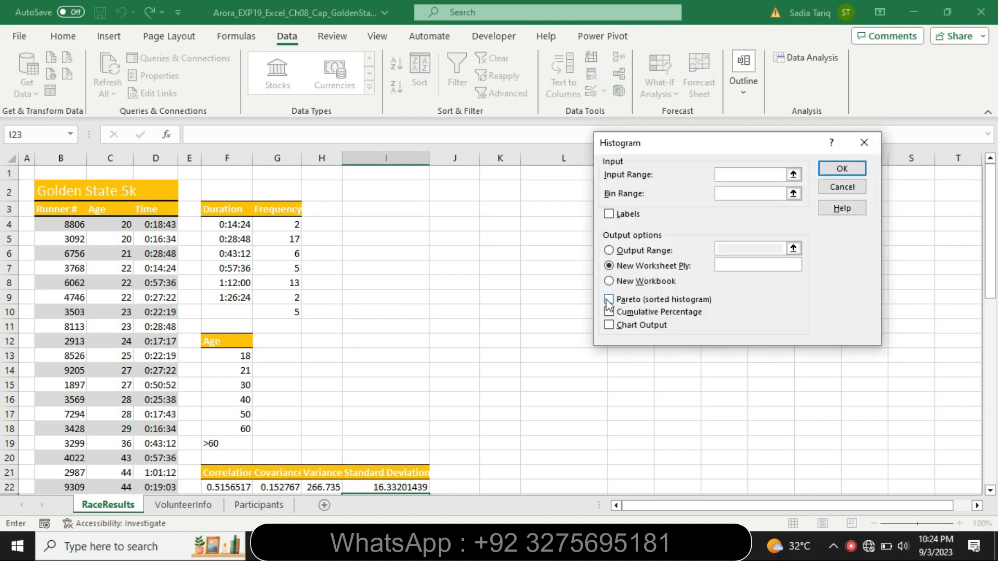
# Step: Review the step 7 output requirements in Word, and set the Excel histogram's input range to the ages in C4:C53
pyautogui.click(483, 547)
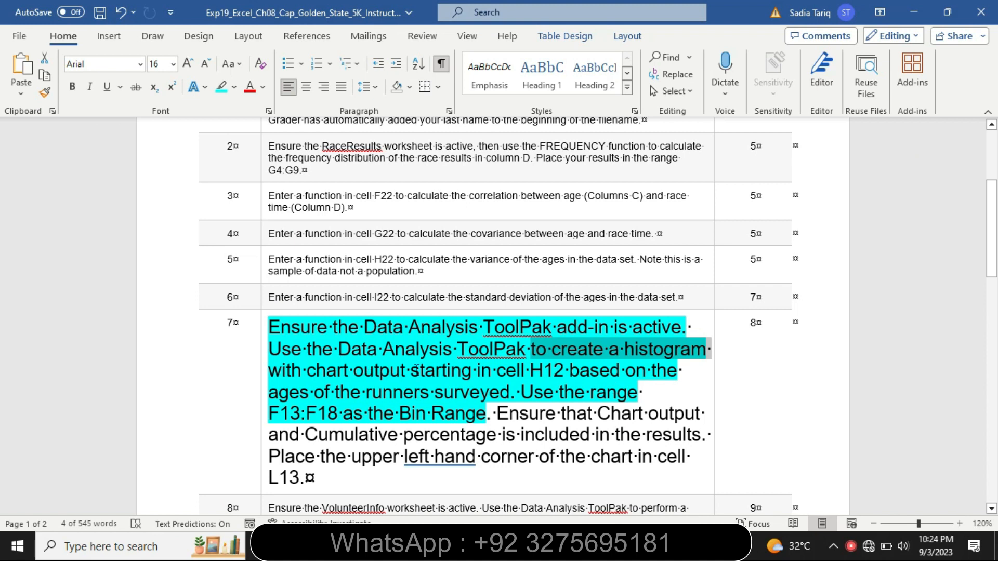
pyautogui.moveTo(374, 371); pyautogui.dragTo(589, 379)
pyautogui.moveTo(534, 398); pyautogui.dragTo(484, 383)
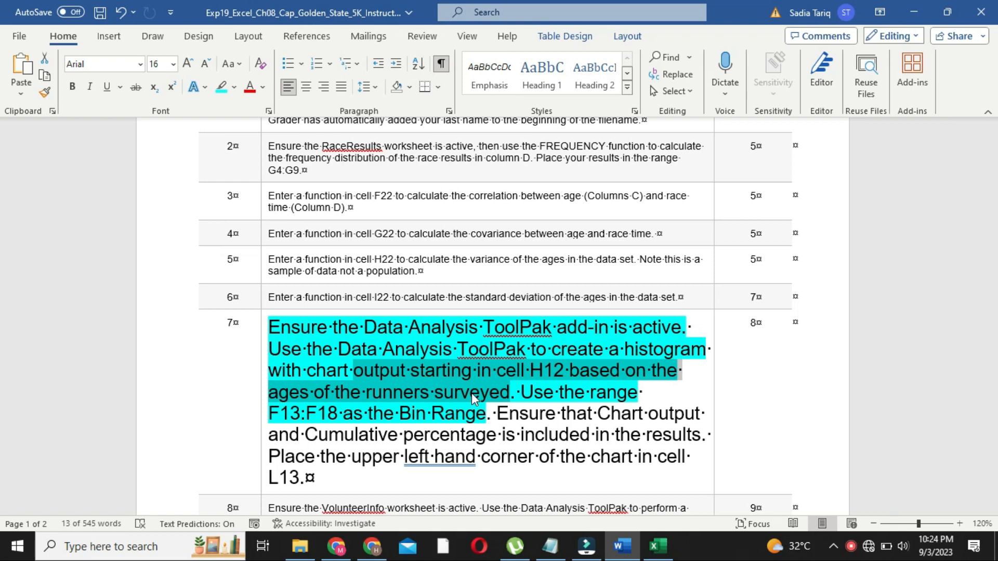
pyautogui.click(657, 547)
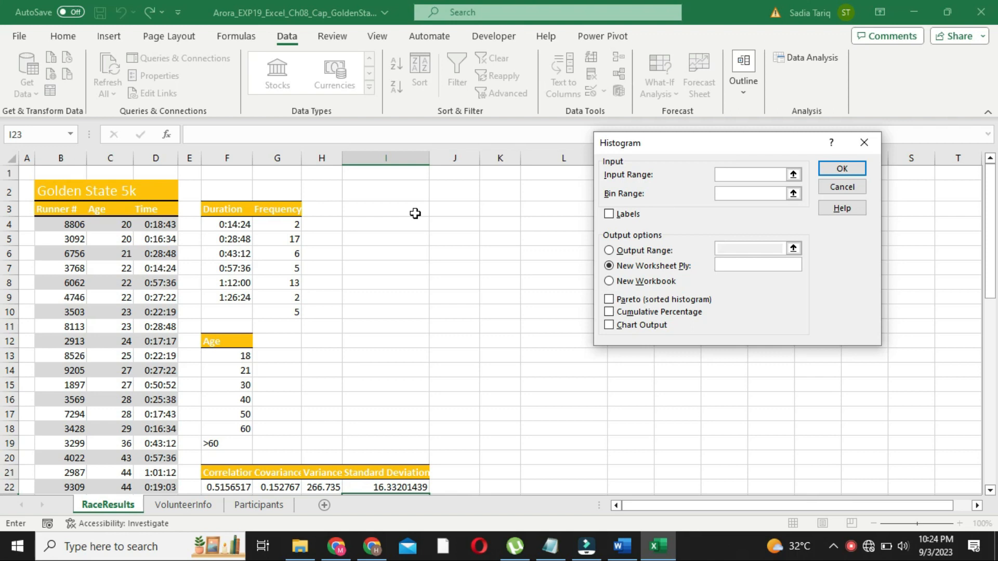
pyautogui.moveTo(116, 229); pyautogui.dragTo(121, 463)
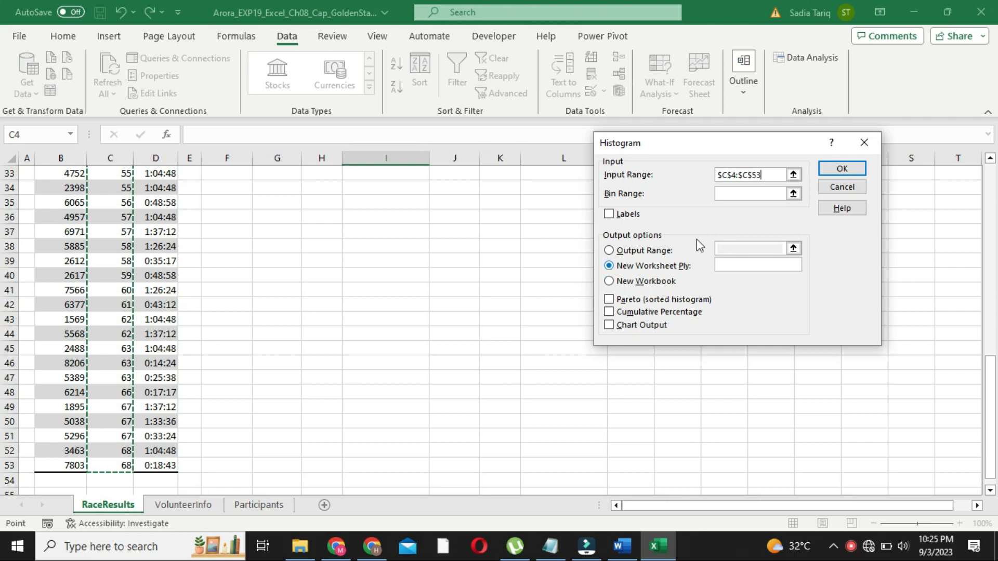
# Step: Recheck the step 7 instruction in Word and set the histogram's bin range to F12:F18, including the Age heading
pyautogui.click(740, 191)
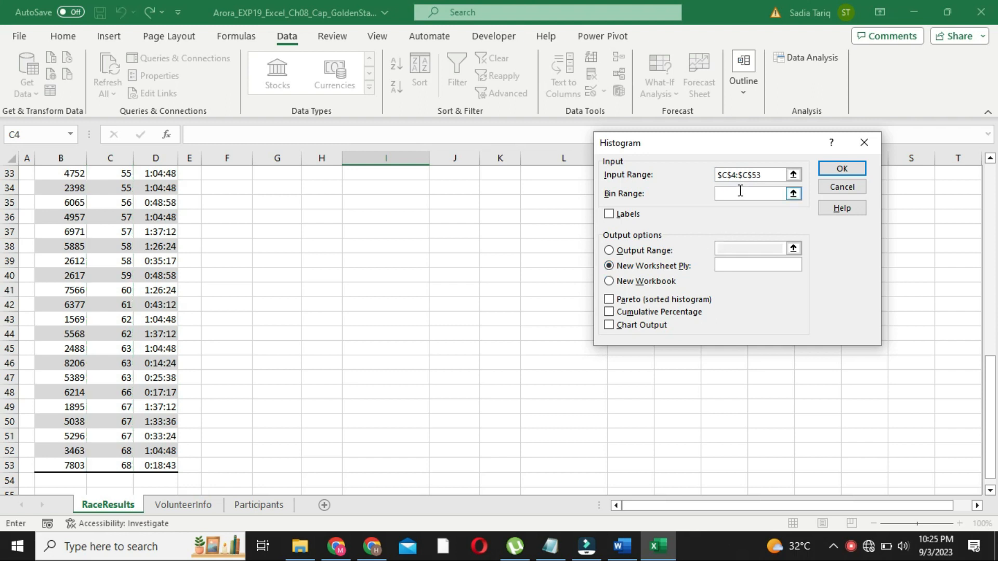
pyautogui.click(627, 553)
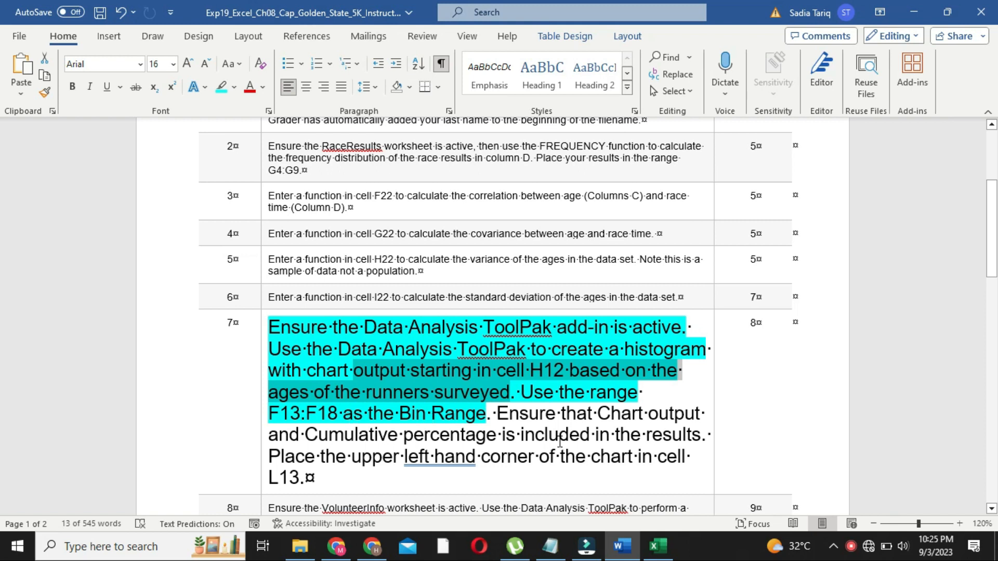
pyautogui.click(659, 546)
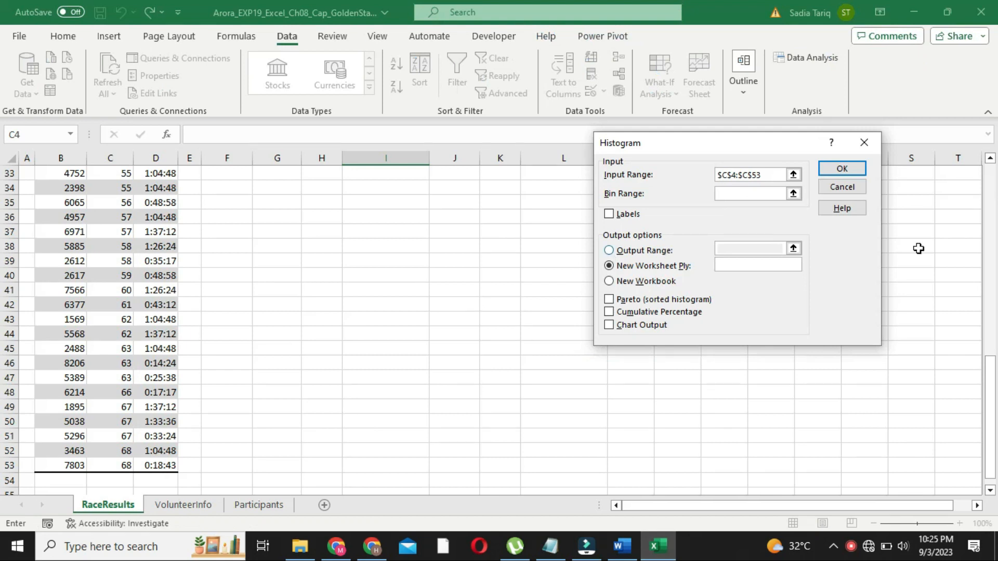
pyautogui.moveTo(993, 426); pyautogui.dragTo(978, 249)
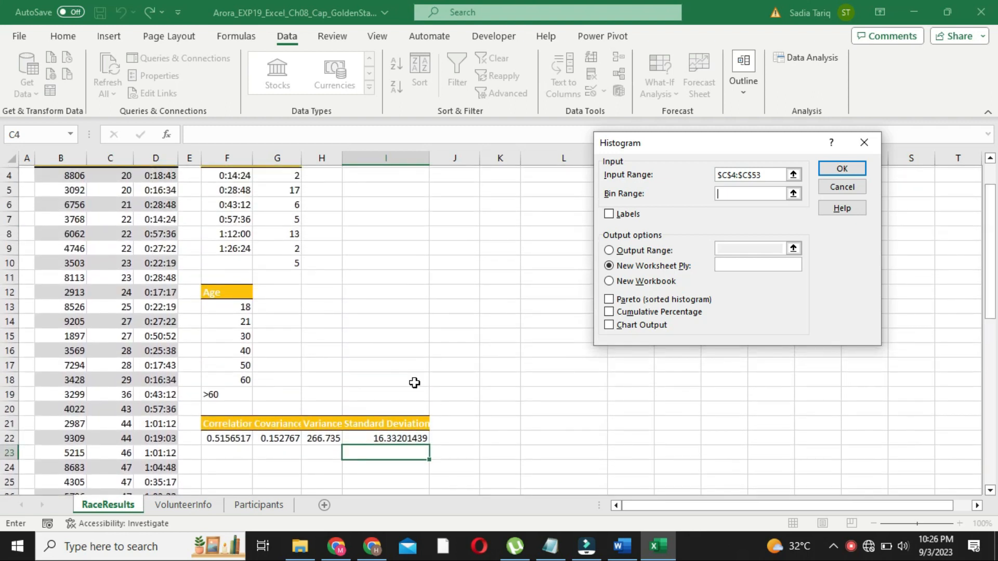
pyautogui.click(235, 294)
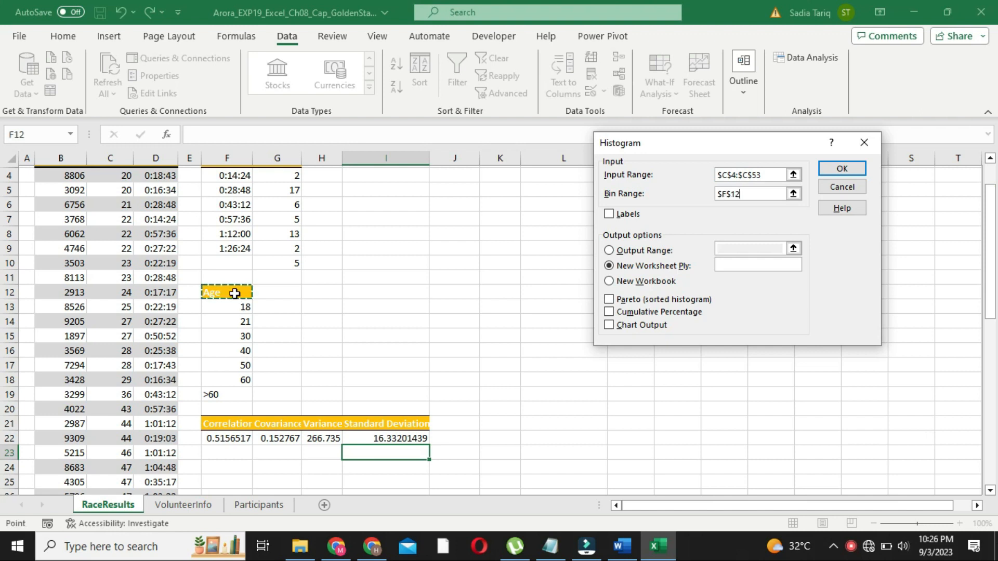
pyautogui.moveTo(235, 294); pyautogui.dragTo(227, 377)
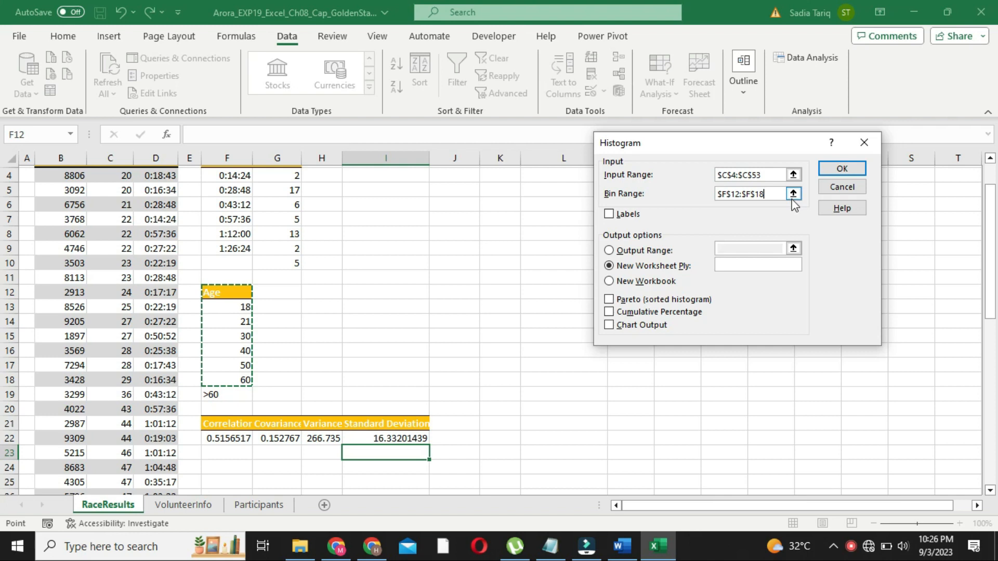
# Step: Switch to the Word instructions and highlight the rest of step 7, through "chart in cell L13.", in turquoise
pyautogui.click(622, 546)
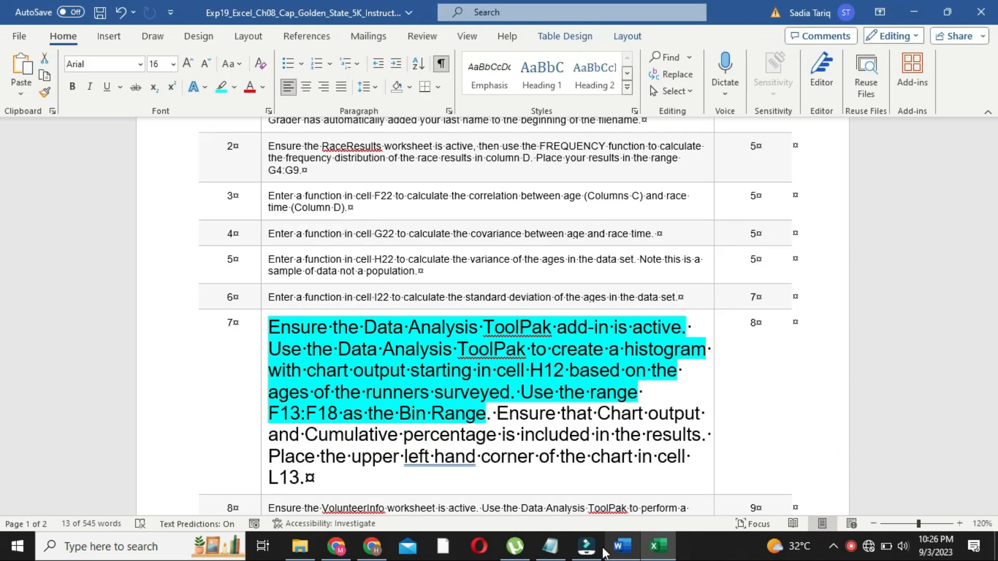
pyautogui.click(525, 398)
pyautogui.moveTo(525, 397); pyautogui.dragTo(569, 475)
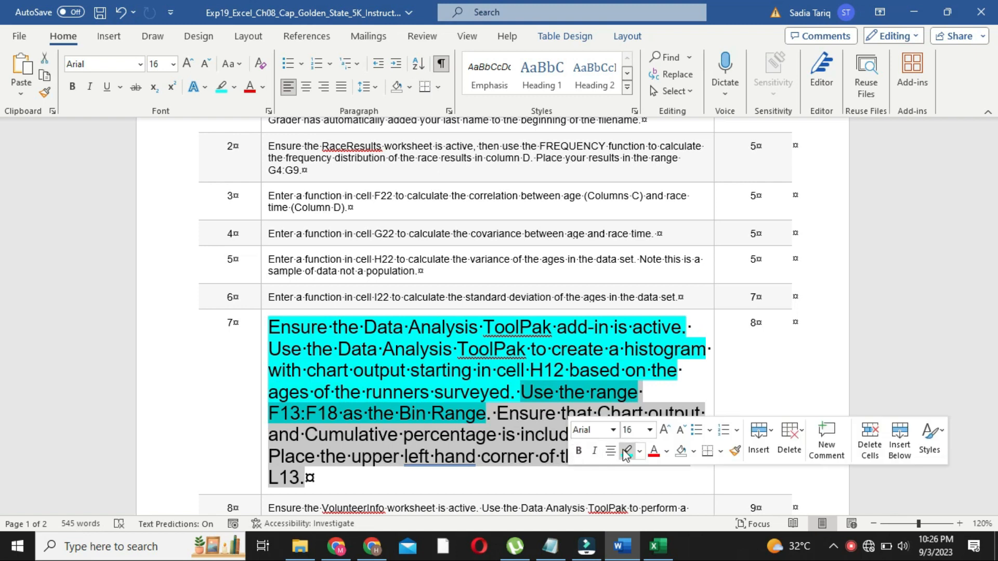
pyautogui.click(627, 450)
pyautogui.click(344, 416)
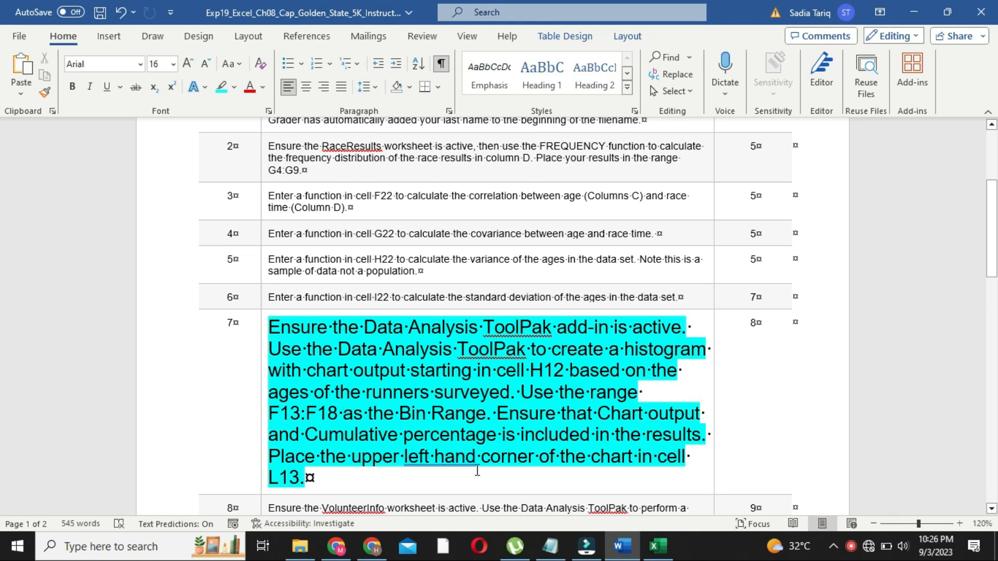
# Step: In Excel, generate the histogram with labels, output range H12, cumulative percentage and chart output
pyautogui.hotkey('alt', 'Tab')
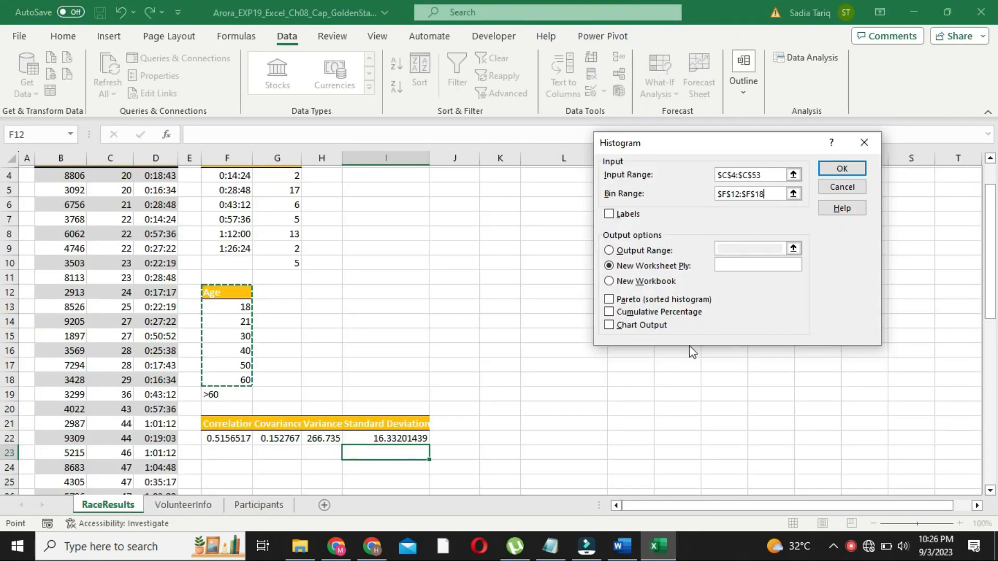
pyautogui.click(609, 214)
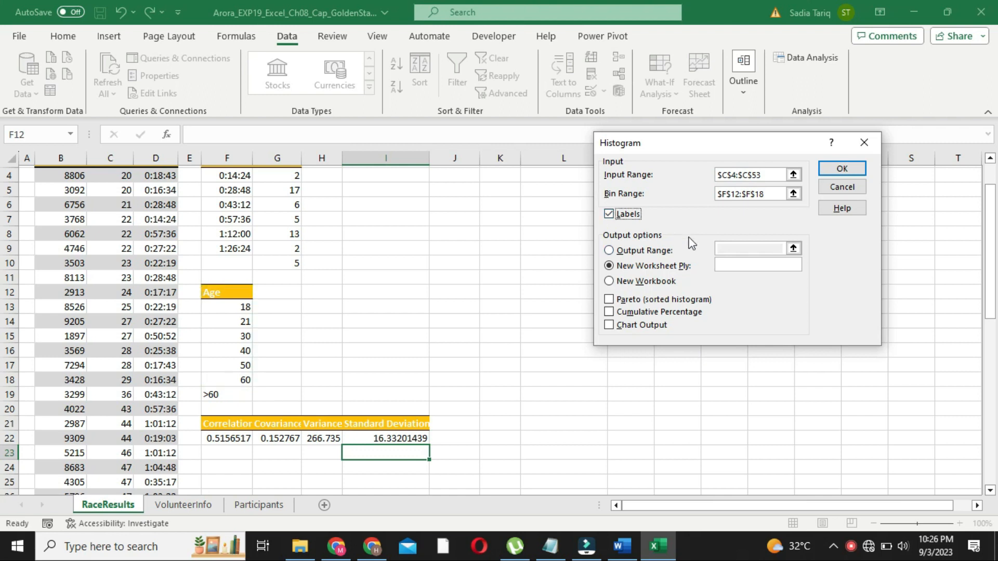
pyautogui.click(609, 250)
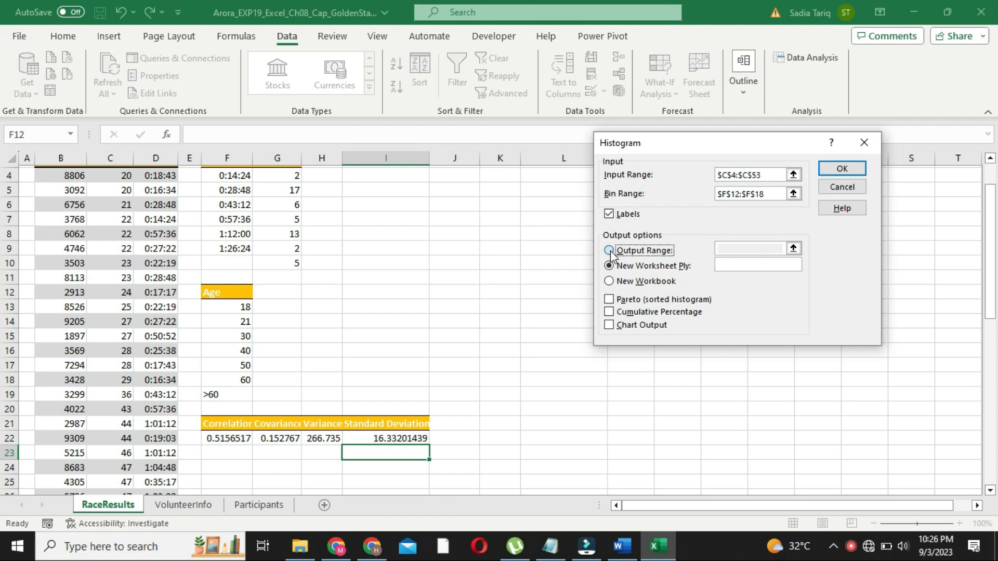
pyautogui.click(735, 244)
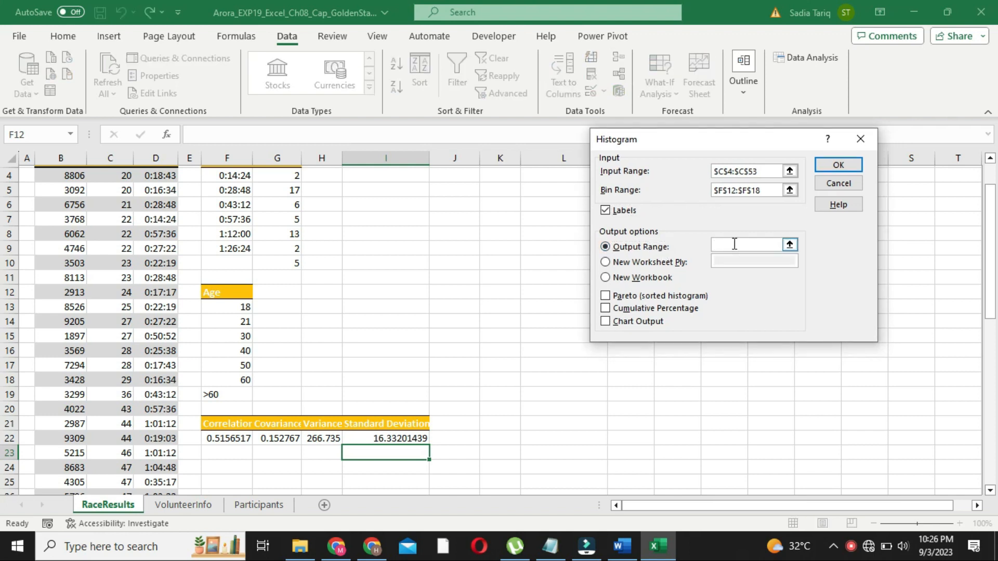
pyautogui.write('H12')
pyautogui.click(606, 308)
pyautogui.click(606, 322)
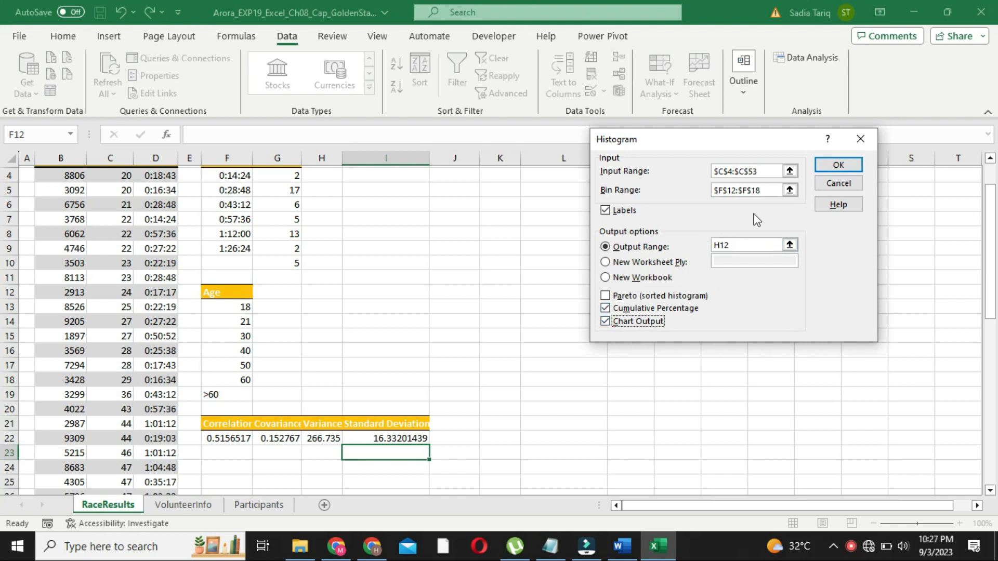
pyautogui.click(839, 166)
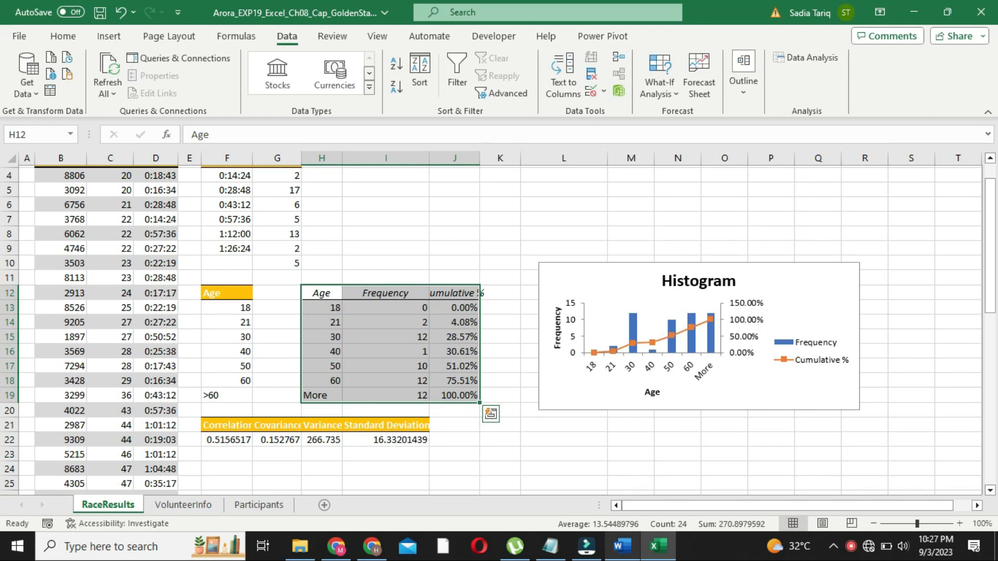
# Step: Switch to the Word instructions, set the step 7 instruction back to font size 9 and remove its highlight
pyautogui.click(623, 546)
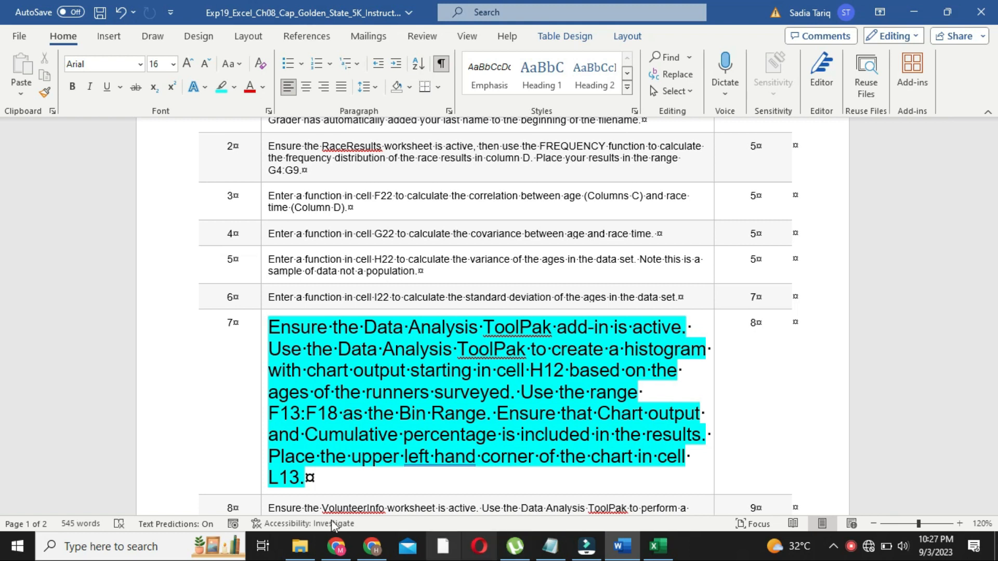
pyautogui.click(262, 475)
pyautogui.click(345, 427)
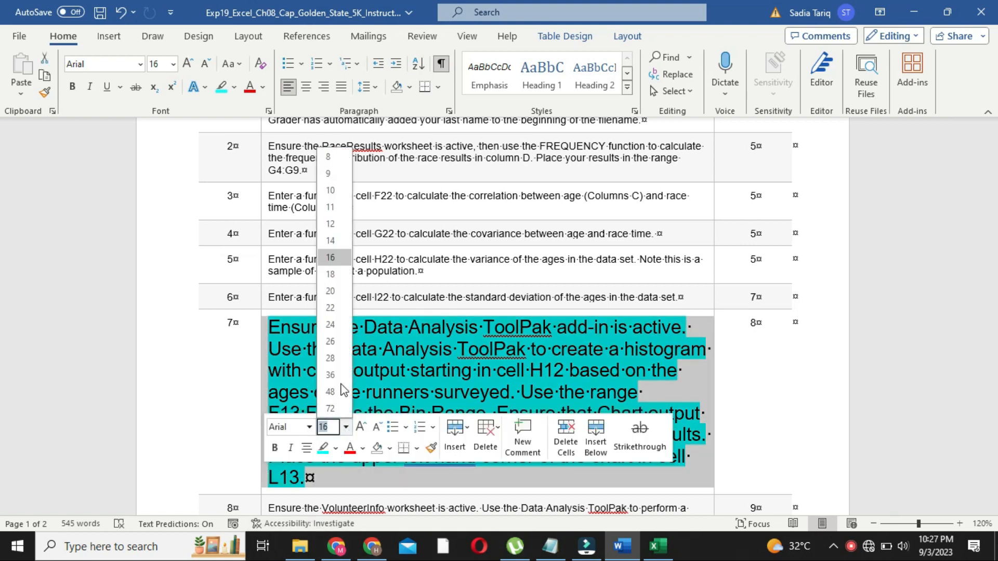
pyautogui.click(336, 173)
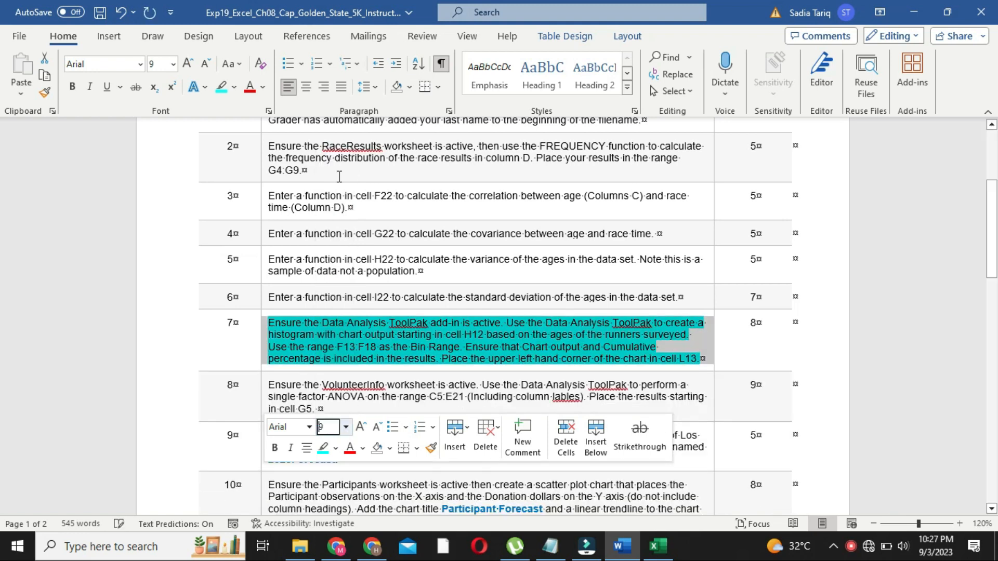
pyautogui.click(234, 88)
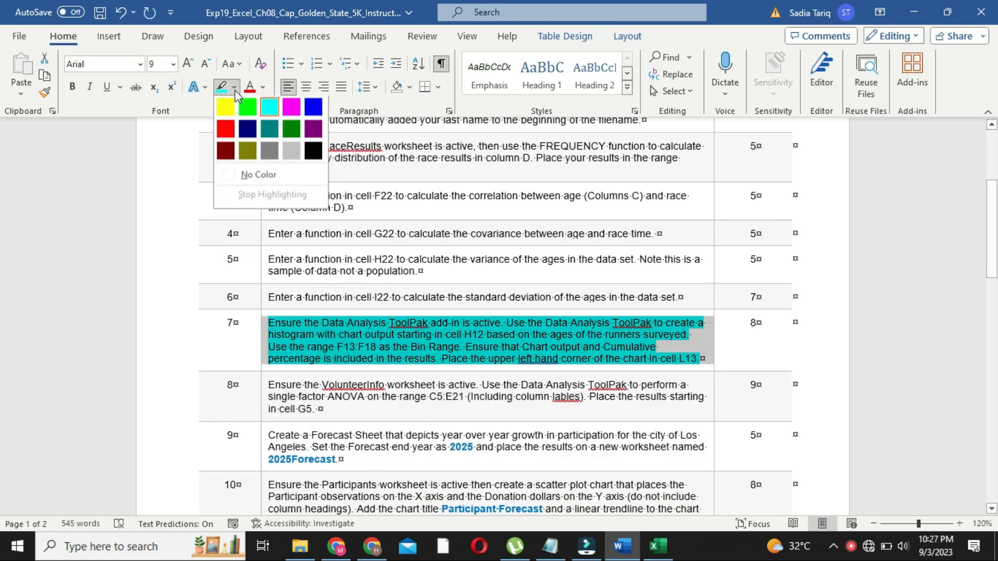
pyautogui.click(251, 176)
# Step: Switch back to the Excel workbook and bring up the histogram table and chart on the RaceResults worksheet
pyautogui.moveTo(2, 242); pyautogui.dragTo(2, 120)
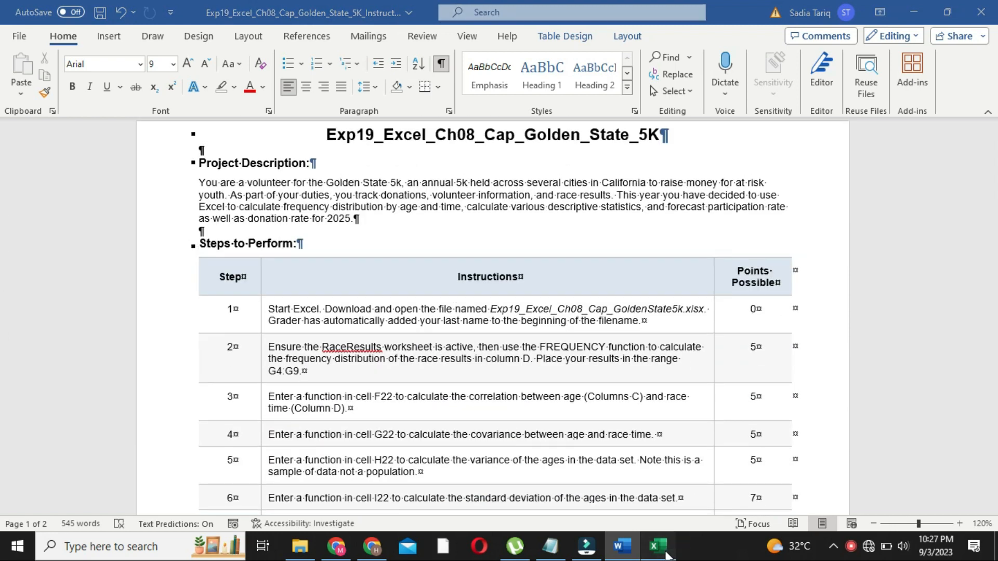
pyautogui.click(667, 555)
pyautogui.moveTo(993, 285); pyautogui.dragTo(996, 185)
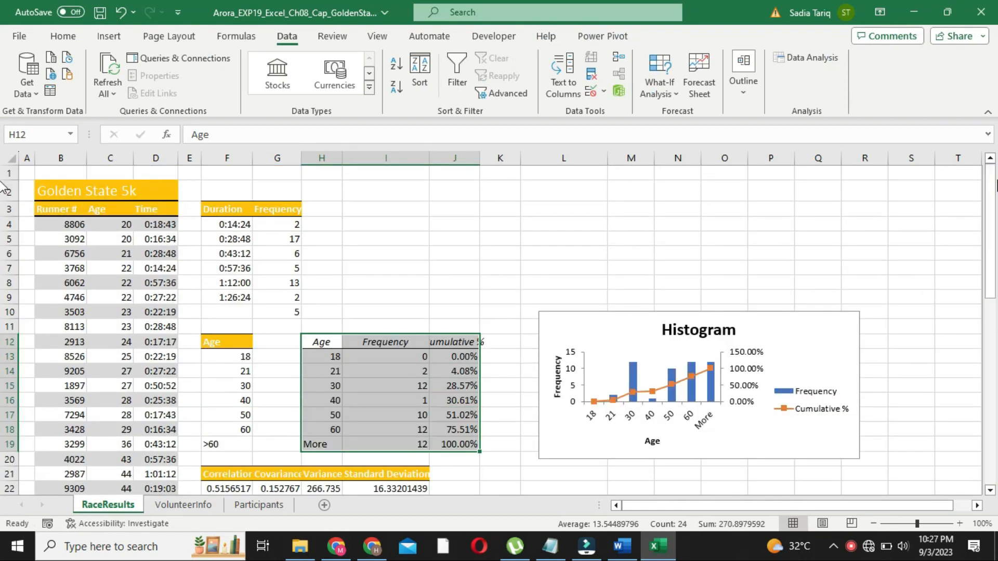